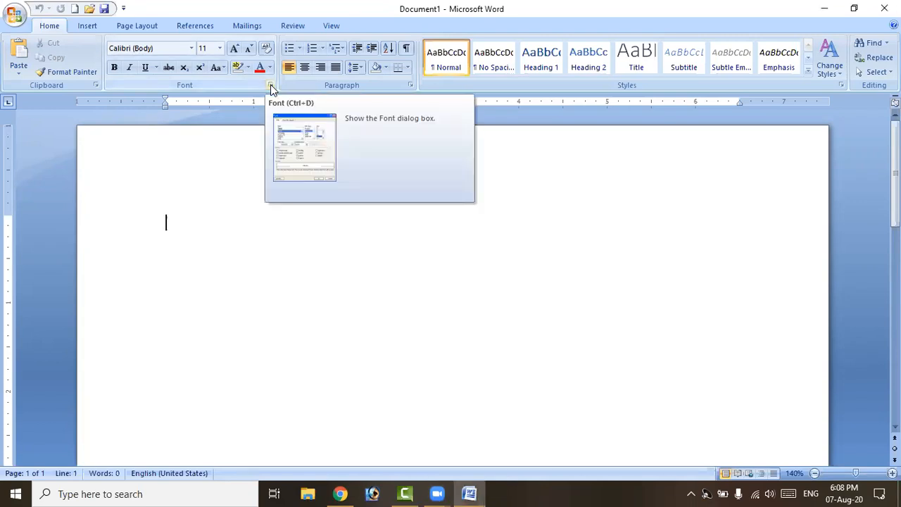
Step: Open the Font dialog box to view its options, and close it without changes
click(270, 85)
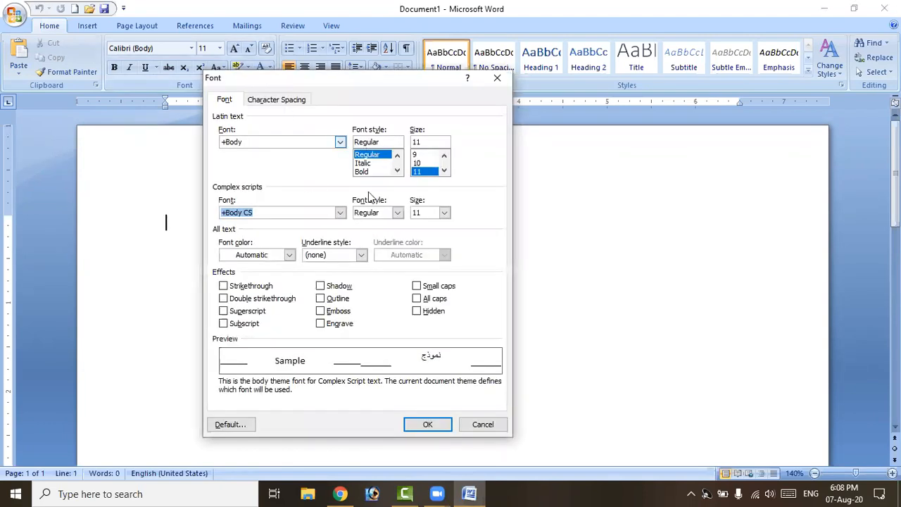
click(499, 79)
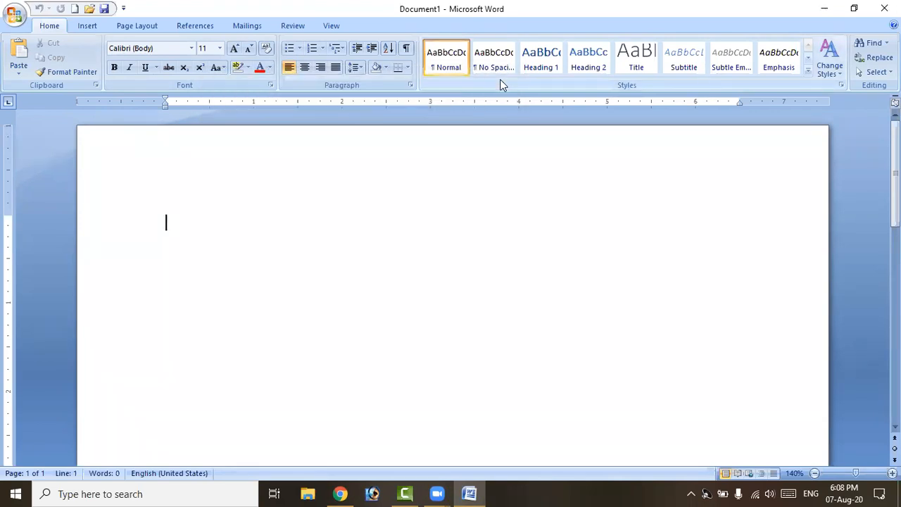
Step: Write the shortcut text "Ctrl+D" on the first line of the blank document and start a new line
text(ctrol)
key(BackSpace)
key(BackSpace)
text(l+D)
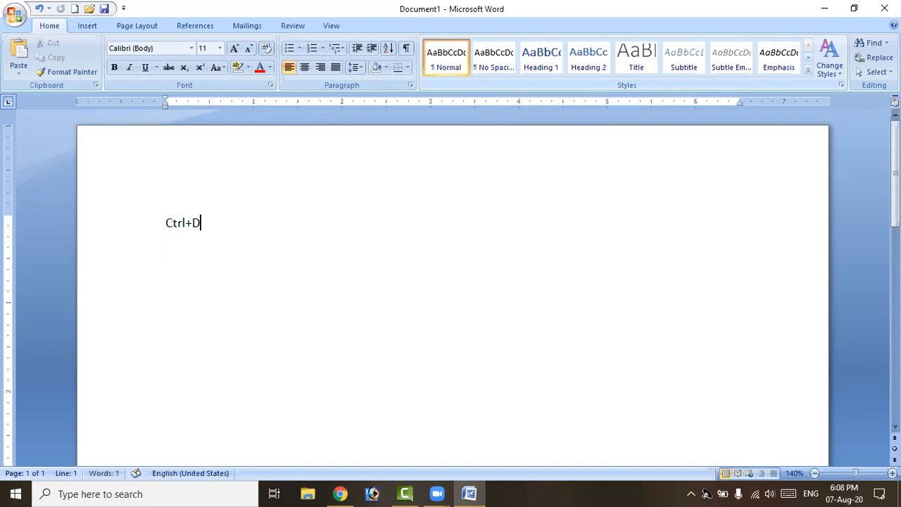
key(Return)
Step: Look over the font, style, size, underline and effects options in the Font dialog box, and cancel it
key(ctrl+d)
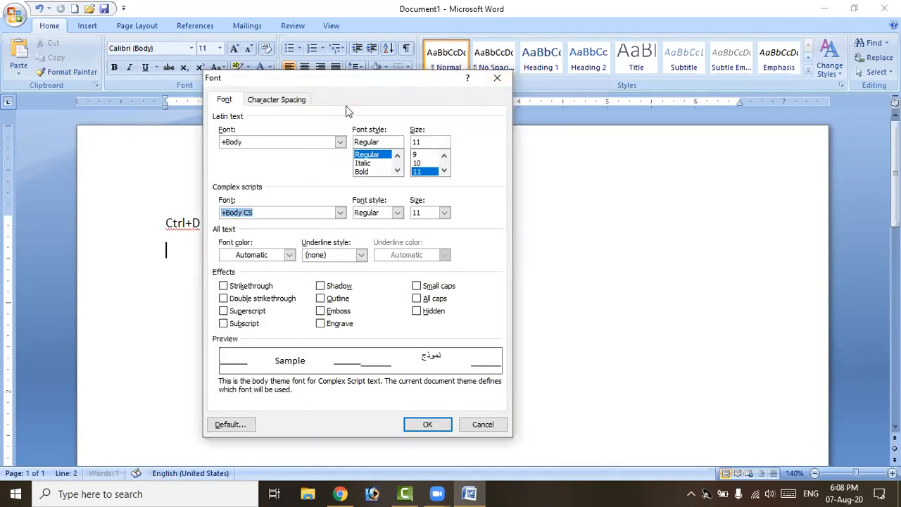
drag(396, 94, 484, 128)
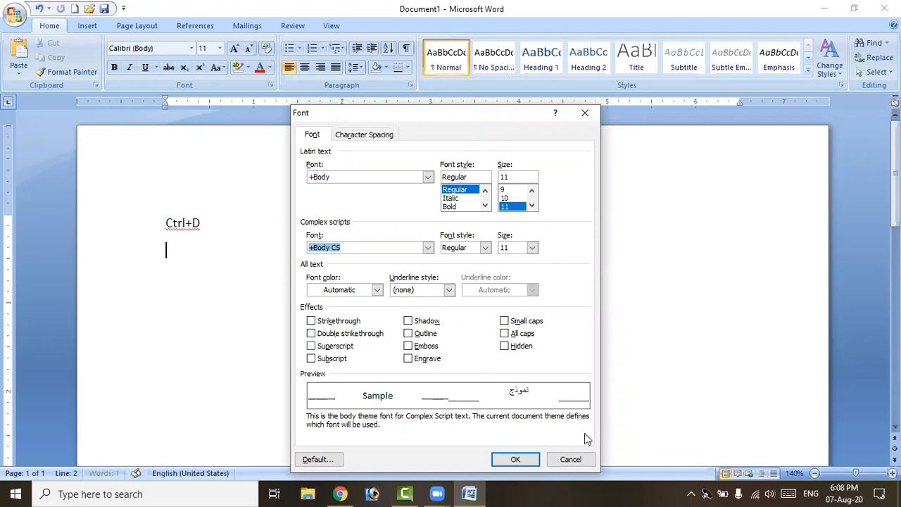
click(588, 462)
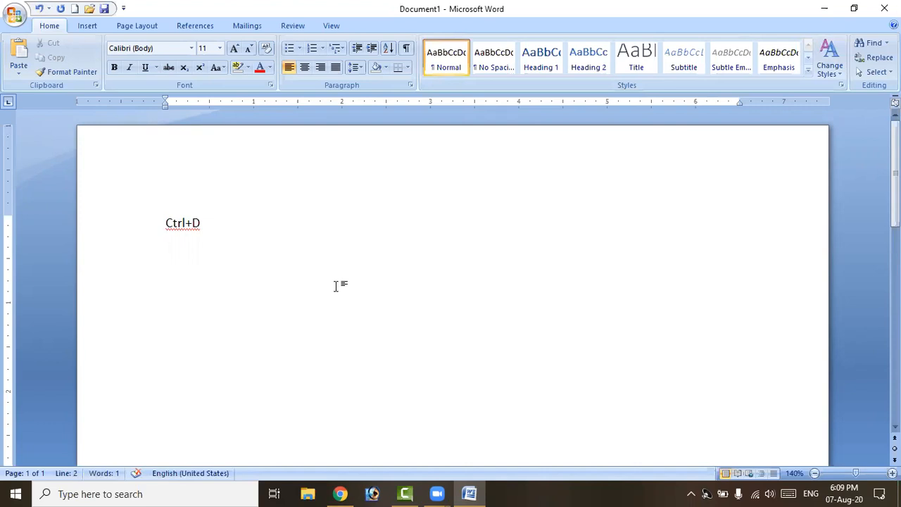
Step: Replace the Ctrl+D text with sample paragraphs generated by the =rand() function
key(BackSpace)
key(BackSpace)
key(BackSpace)
key(BackSpace)
key(BackSpace)
key(BackSpace)
key(BackSpace)
text(=rand())
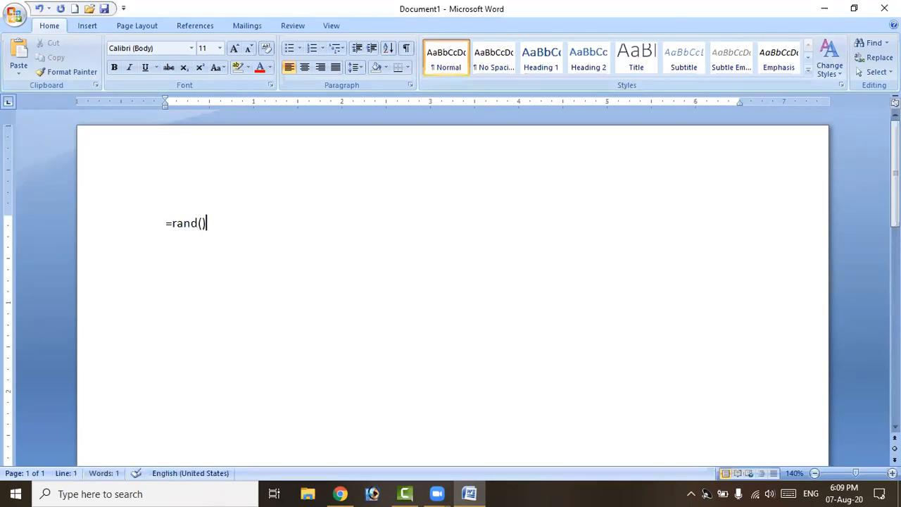
key(Return)
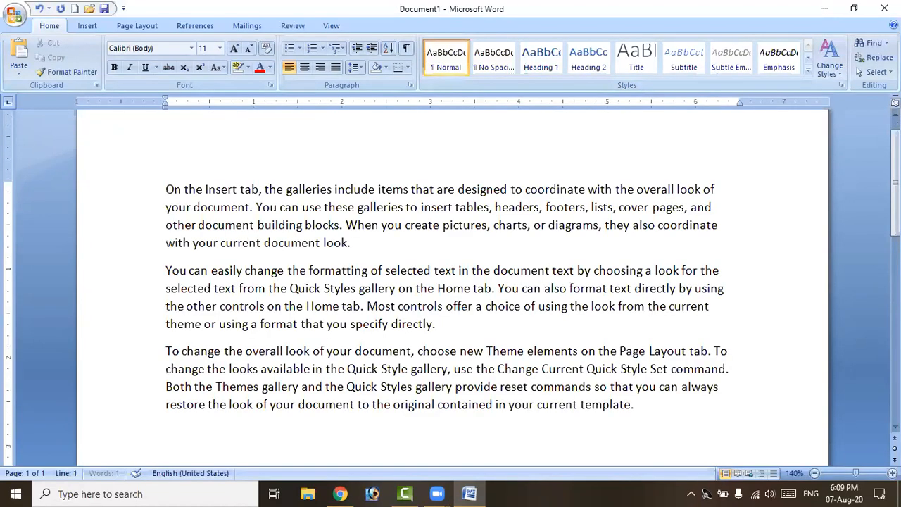
Step: Copy all three sample paragraphs and paste the duplicate directly below them
click(166, 188)
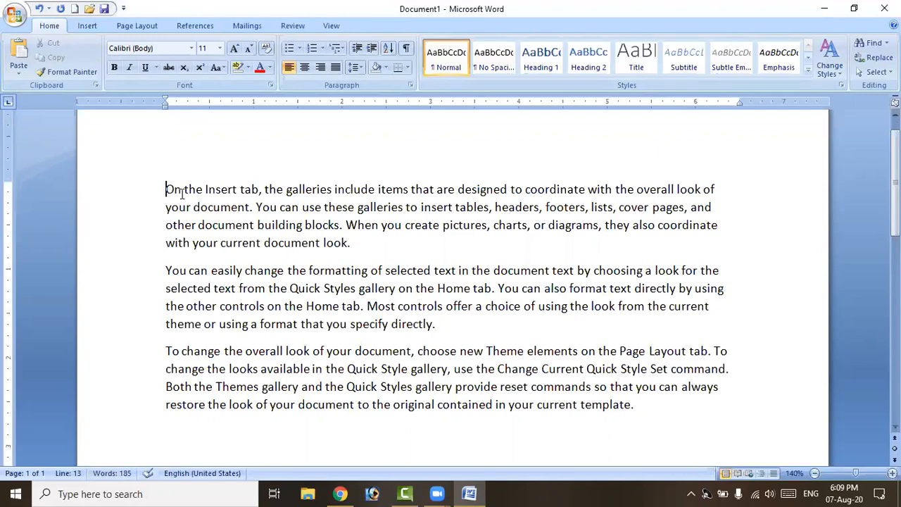
key(shift+End)
key(shift+Down)
key(shift+Down)
key(shift+Down)
key(shift+Down)
key(shift+Down)
key(shift+Down)
key(shift+Down)
key(shift+Down)
key(shift+Down)
key(shift+Down)
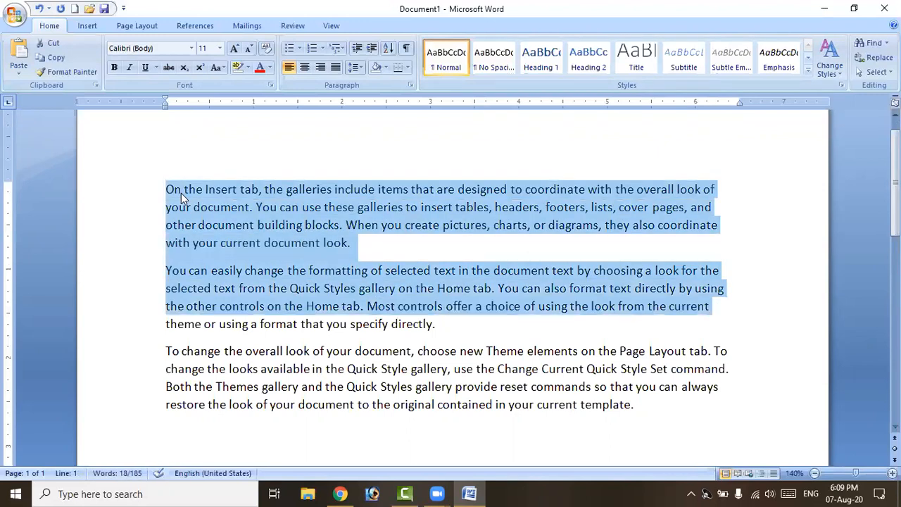
key(shift+Down)
key(ctrl+c)
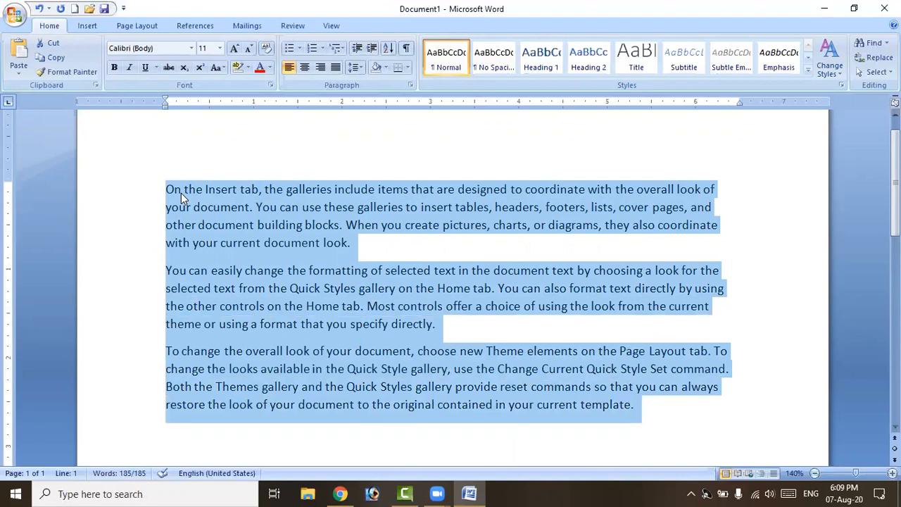
key(Down)
key(ctrl+v)
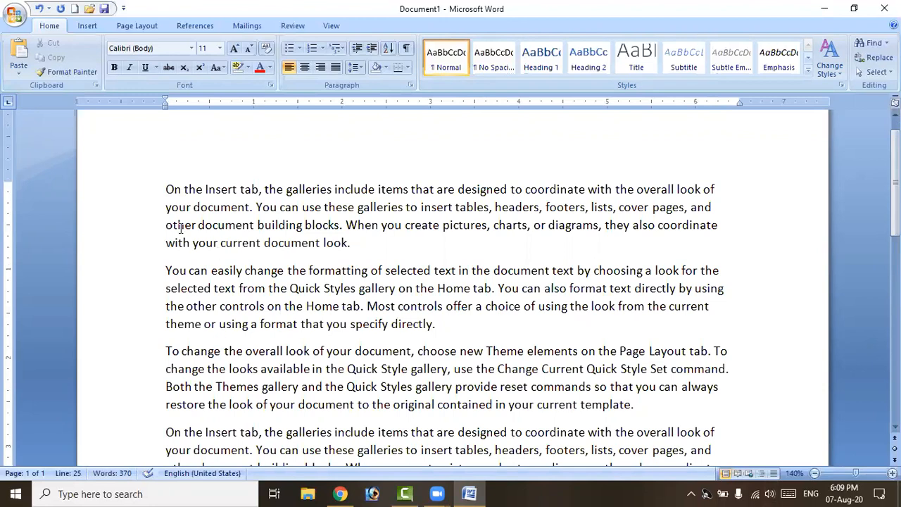
Step: Underline the whole first paragraph with the double wavy style in the orange theme color
drag(165, 193, 359, 247)
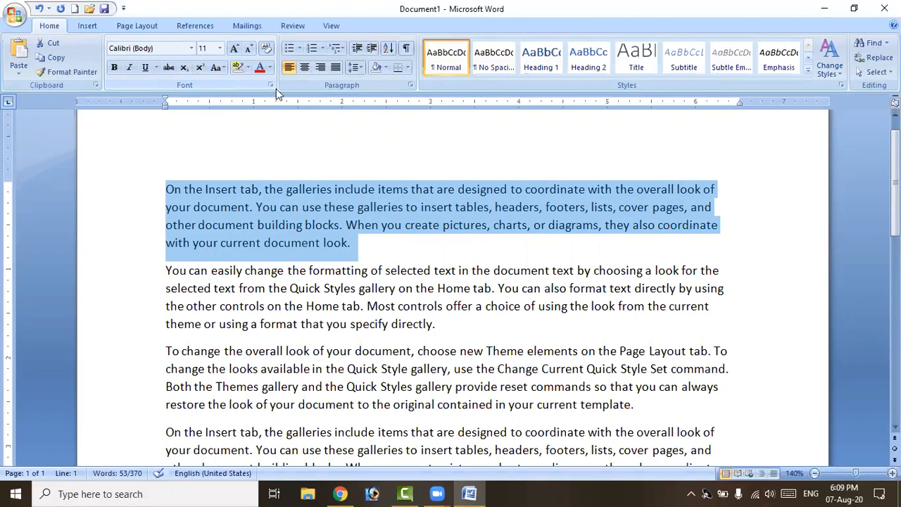
click(270, 86)
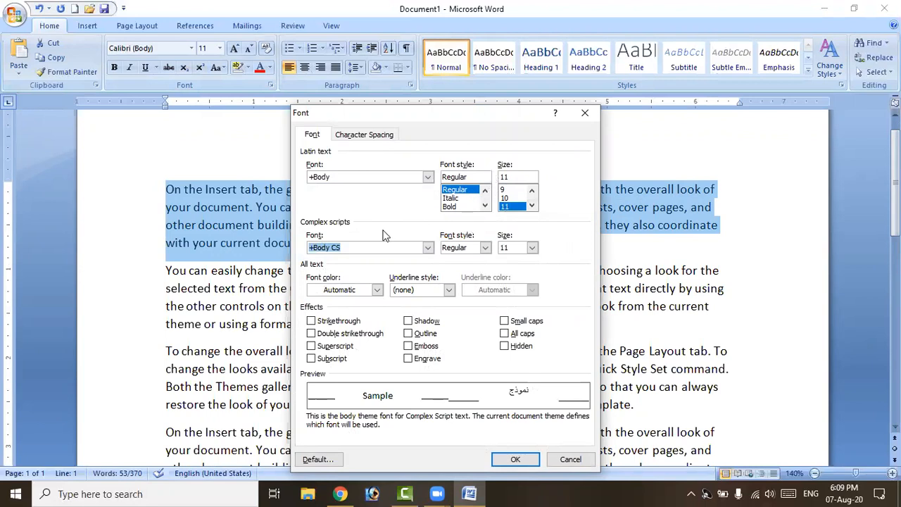
click(377, 290)
click(378, 290)
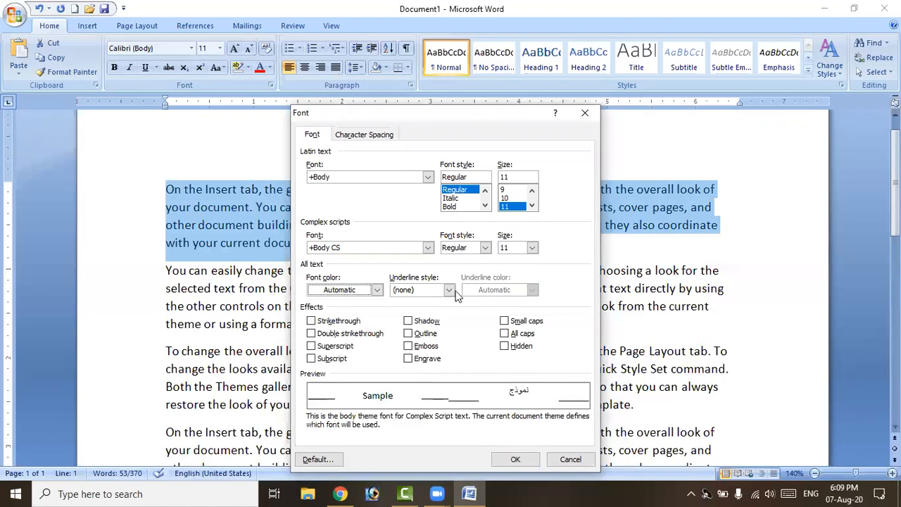
click(449, 290)
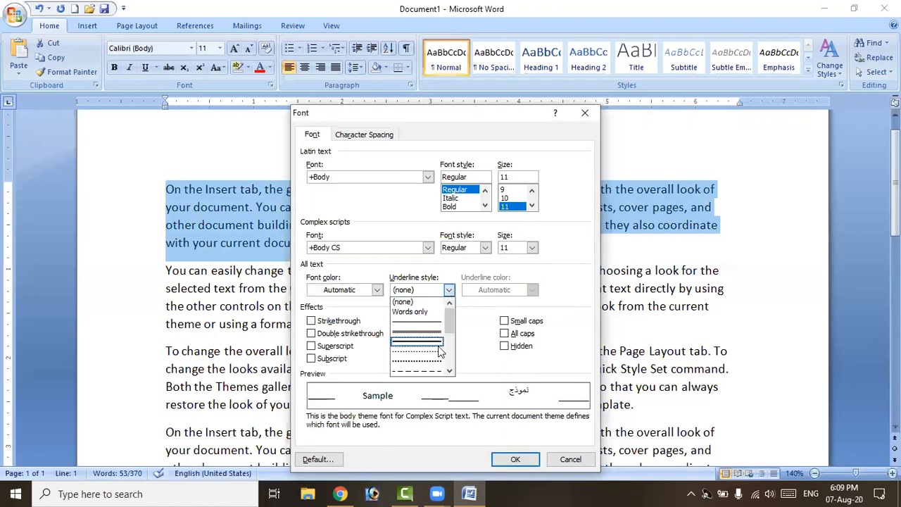
scroll(436, 359, down, 3)
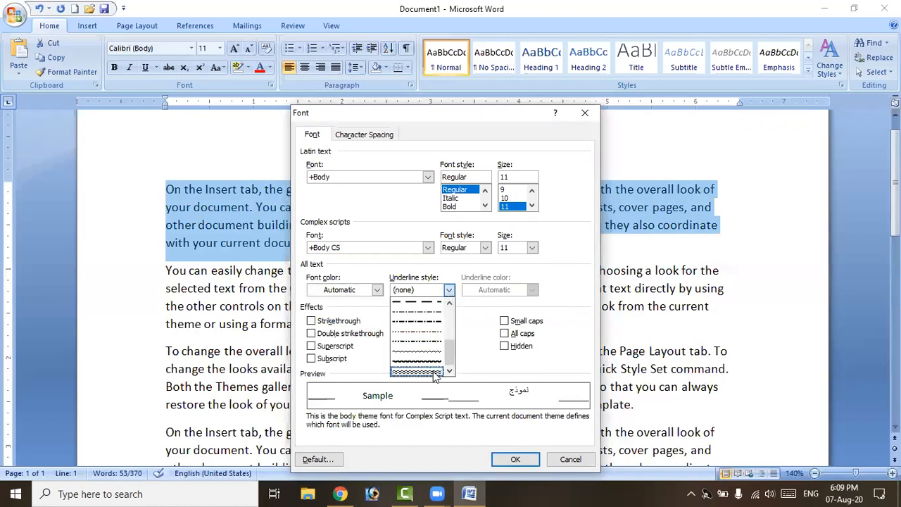
click(435, 373)
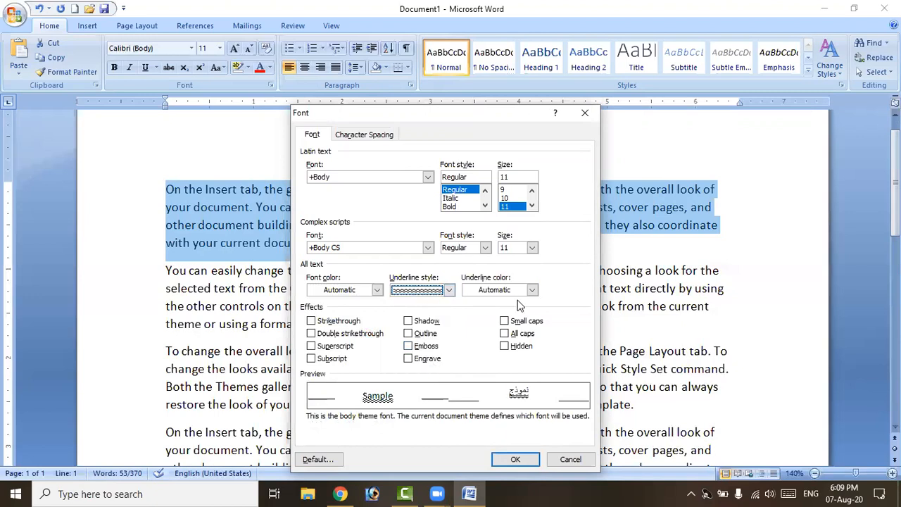
click(532, 289)
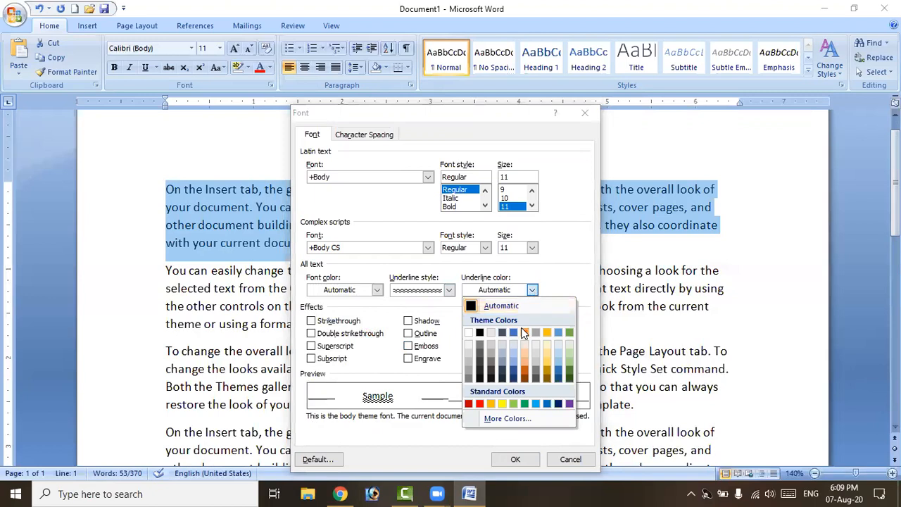
click(525, 332)
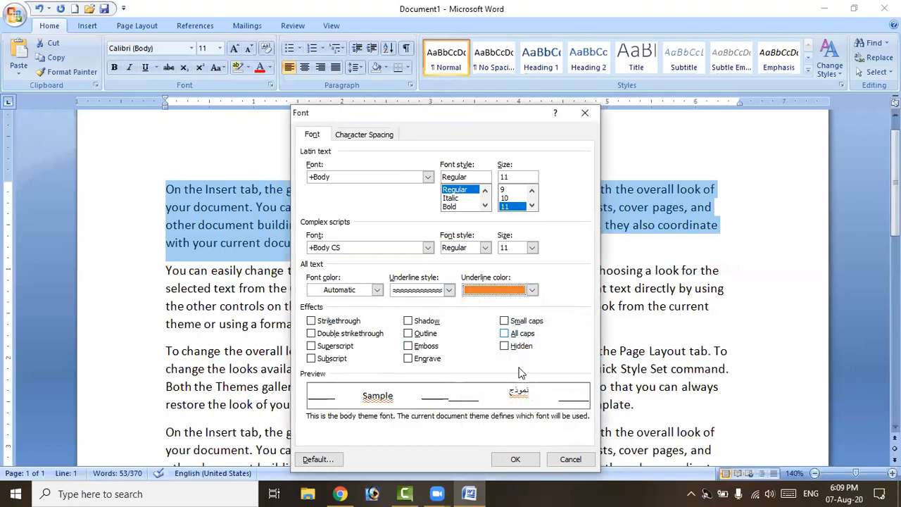
click(516, 459)
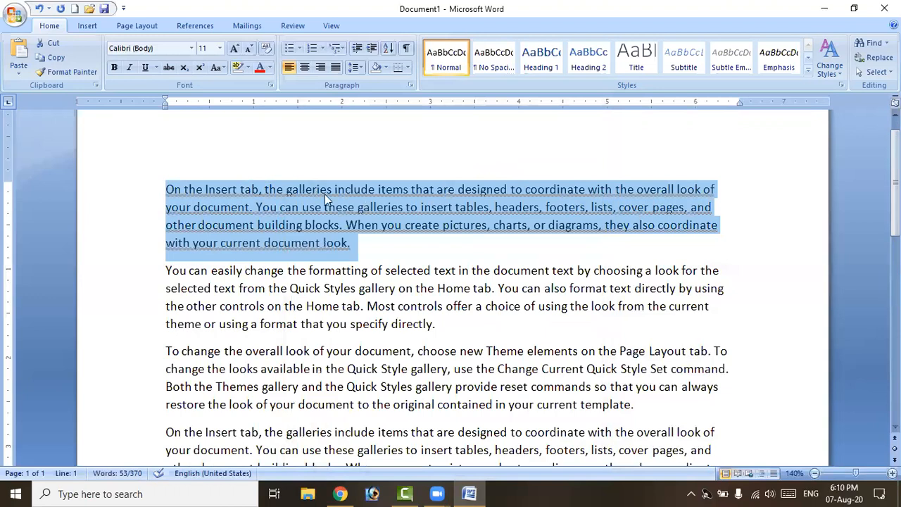
click(323, 229)
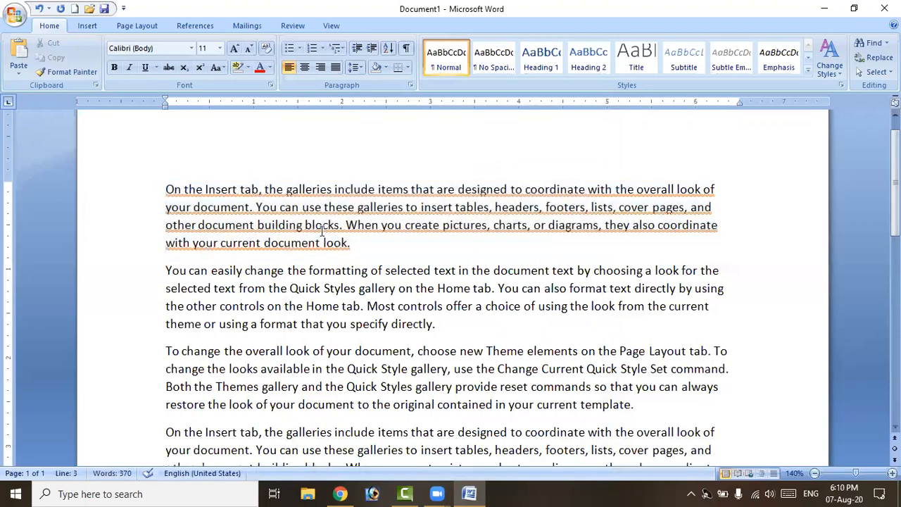
Step: Reset the first paragraph's underline color to Automatic and its underline style to (none)
key(Left)
key(Left)
key(Left)
key(Left)
key(Left)
key(Left)
key(Left)
key(Left)
key(Left)
key(Left)
key(Up)
click(160, 189)
key(shift+Down)
key(shift+Down)
key(shift+Down)
key(shift+Down)
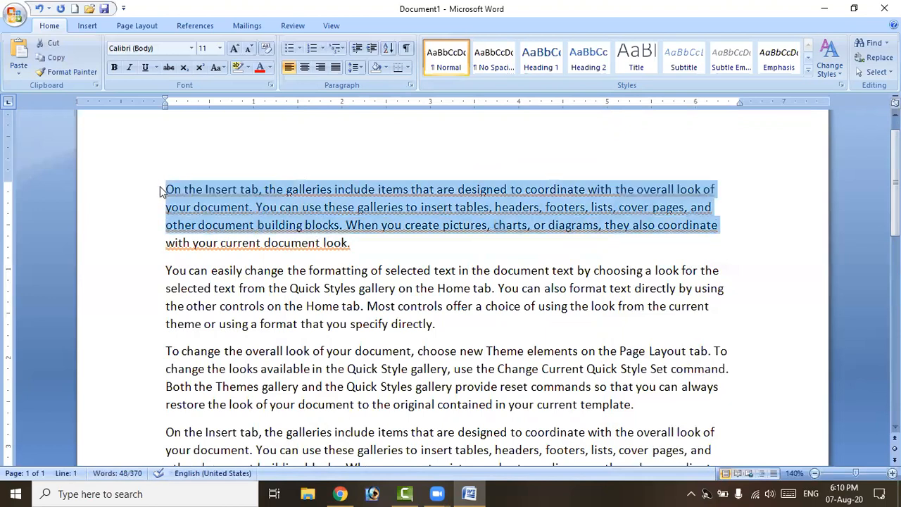
click(270, 84)
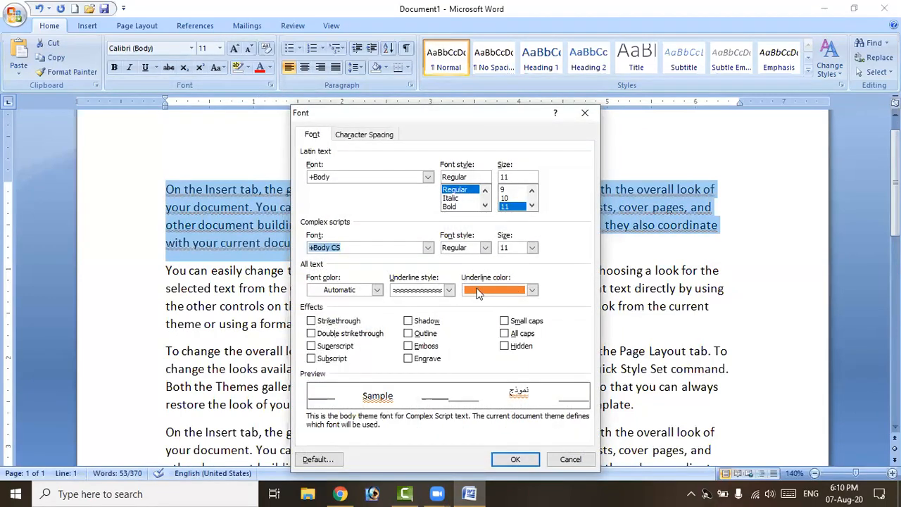
click(533, 290)
click(491, 306)
click(450, 290)
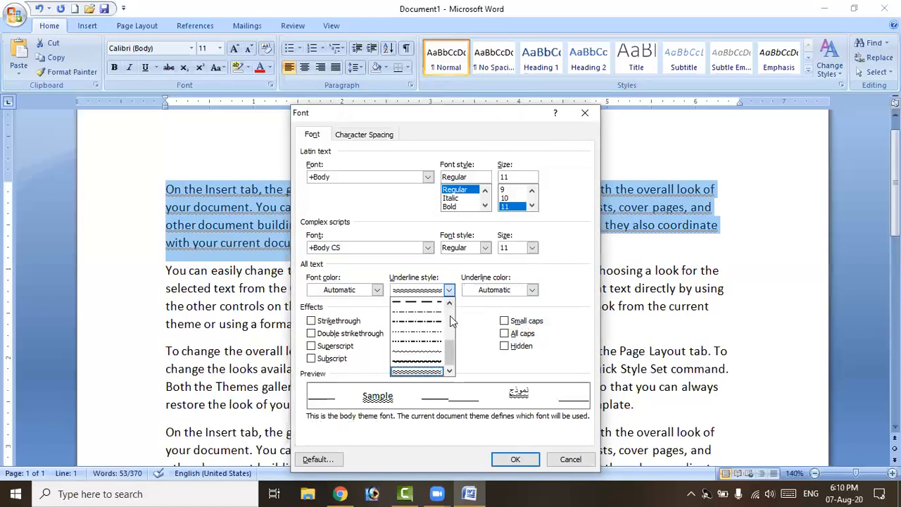
scroll(450, 315, up, 3)
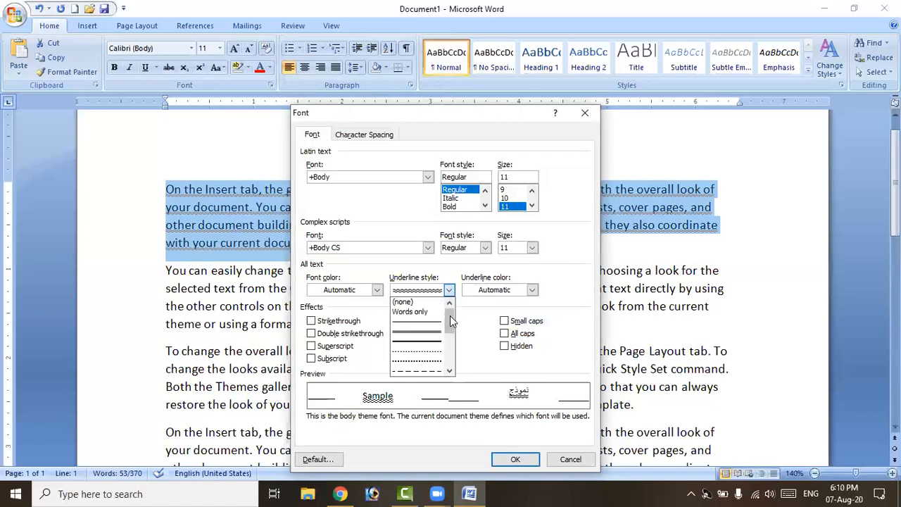
click(404, 301)
click(513, 459)
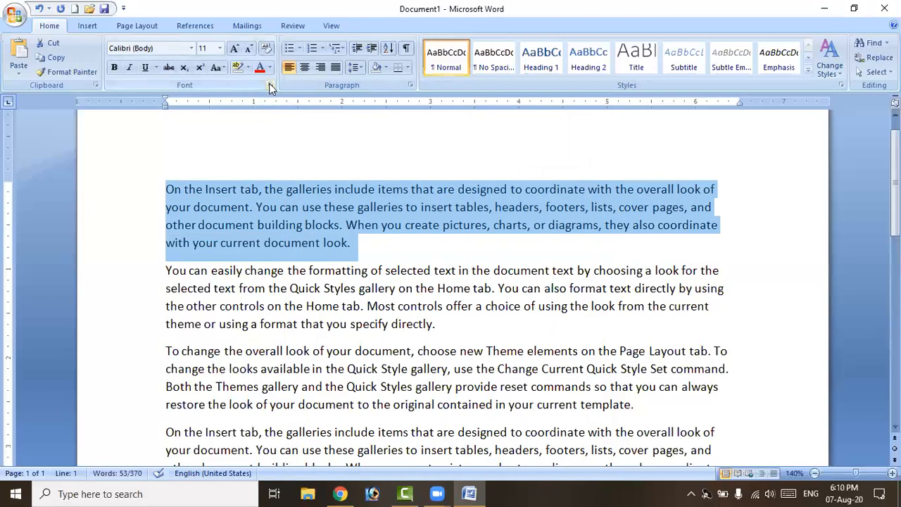
Step: Apply the Words only underline style to the first paragraph
click(270, 85)
click(422, 248)
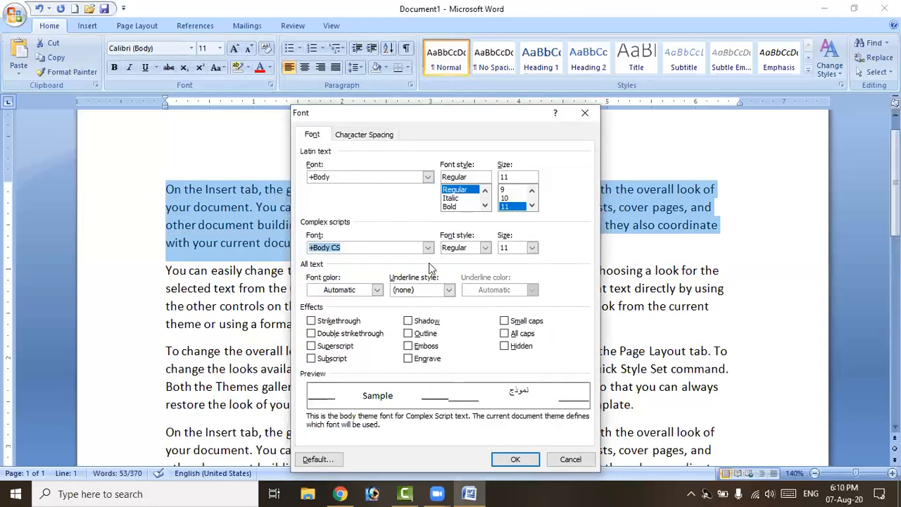
click(448, 290)
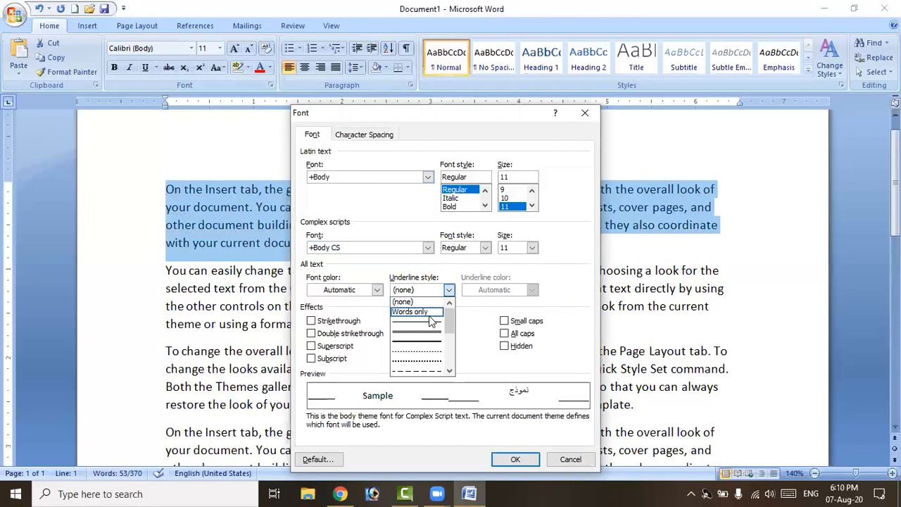
click(429, 315)
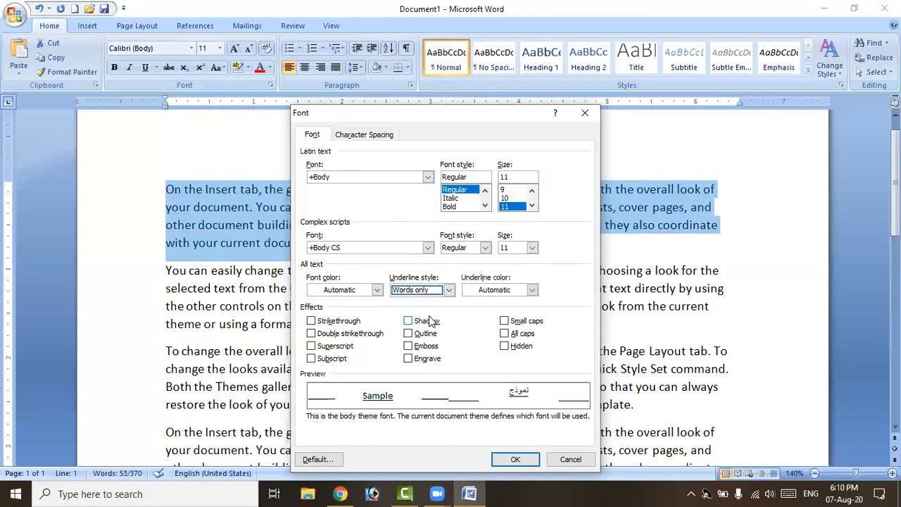
click(515, 460)
click(270, 230)
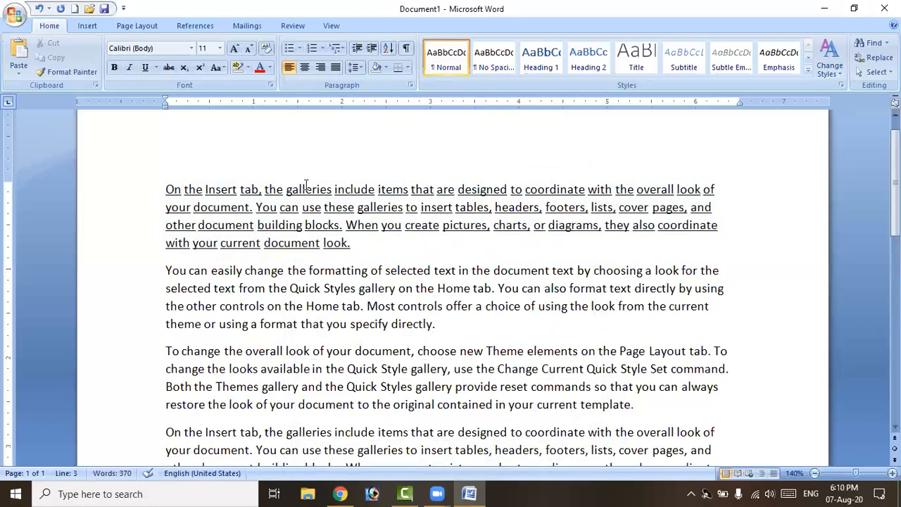
Step: Remove the Words only underline from the first paragraph by setting its underline style to (none)
drag(161, 188, 360, 239)
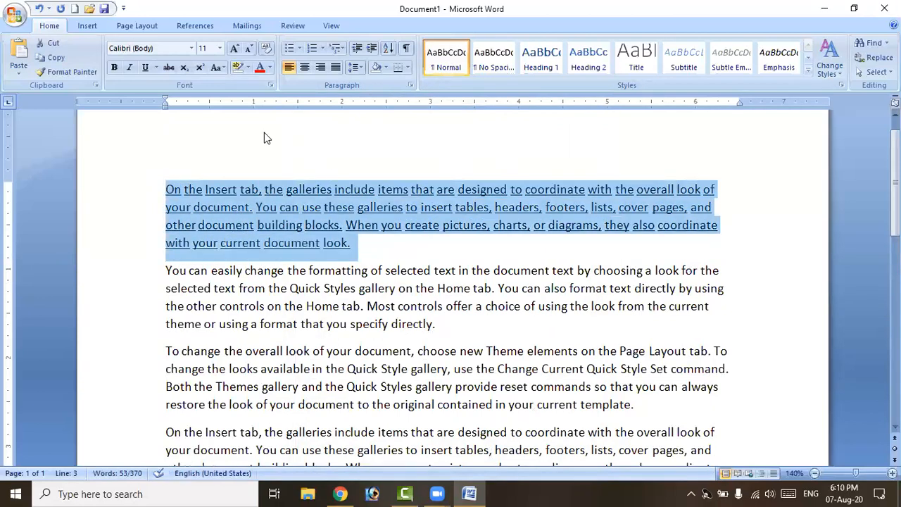
click(269, 86)
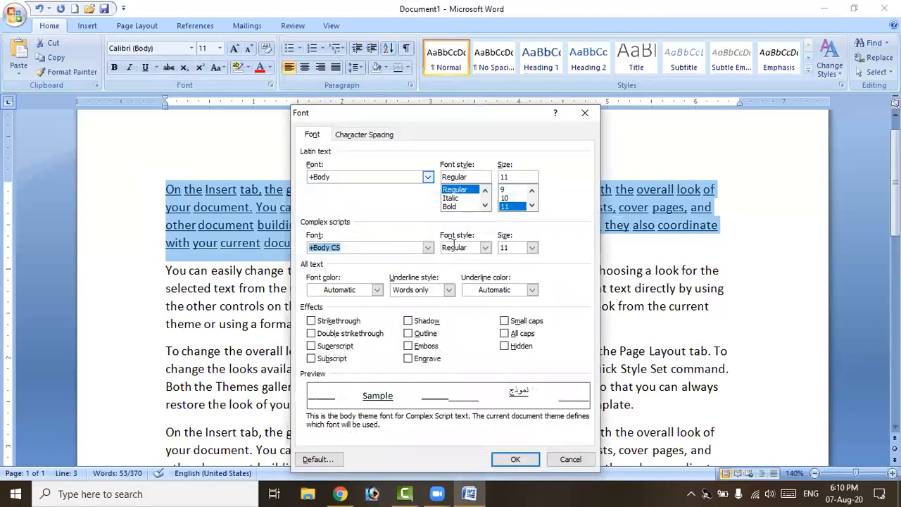
click(446, 289)
click(405, 302)
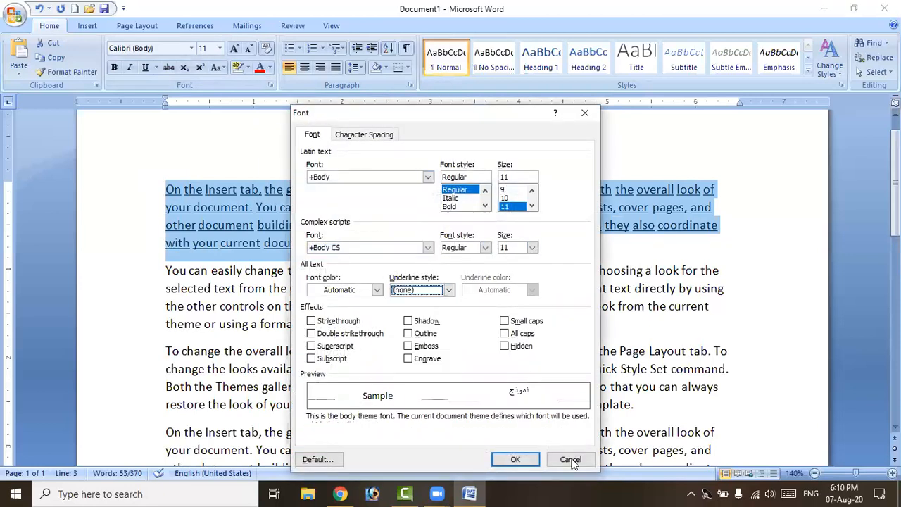
click(520, 459)
click(367, 233)
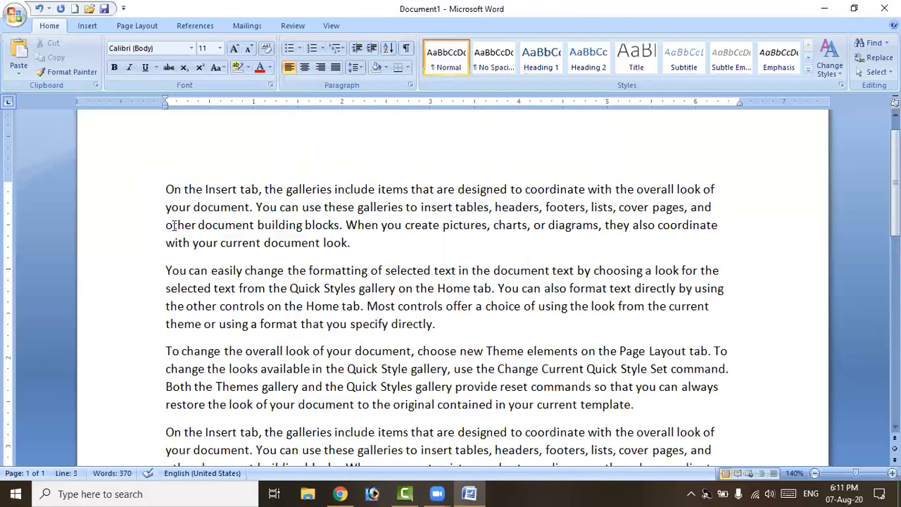
Step: Apply the Strikethrough effect to the whole first paragraph
drag(166, 188, 544, 405)
click(295, 227)
drag(153, 184, 364, 234)
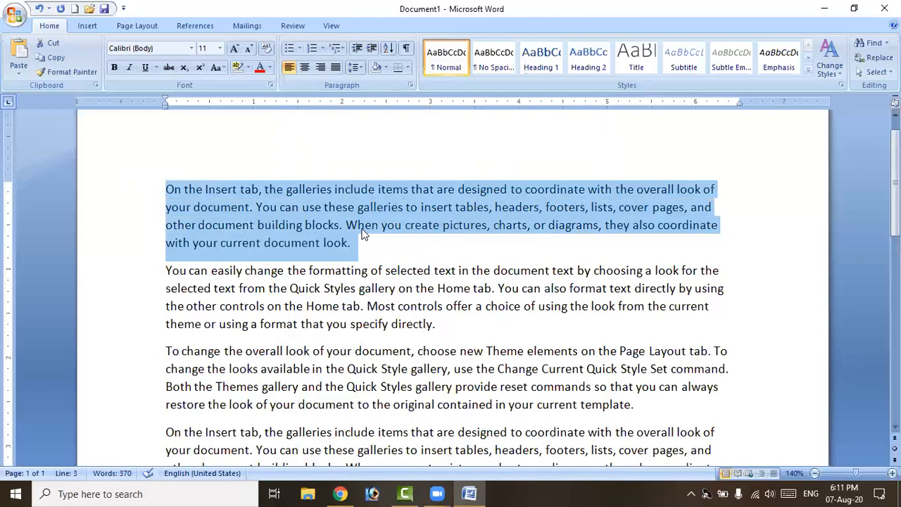
click(270, 85)
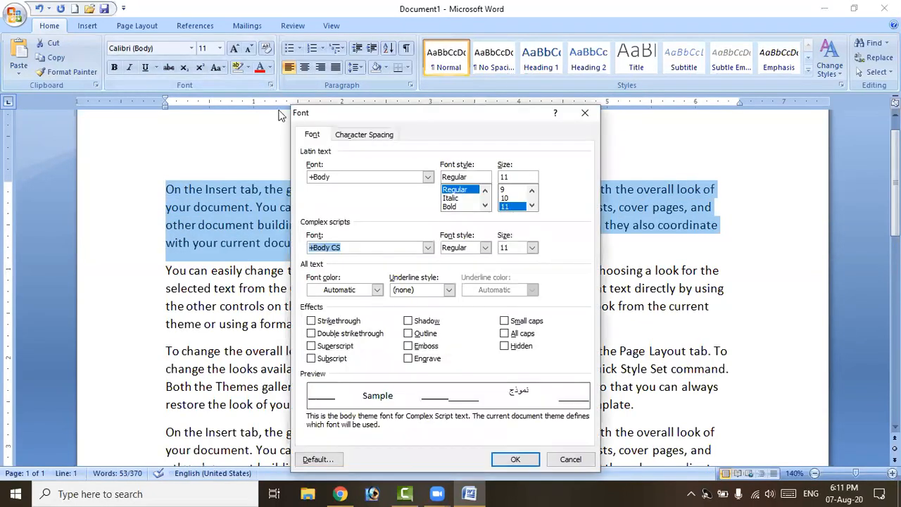
click(352, 324)
click(353, 336)
click(350, 335)
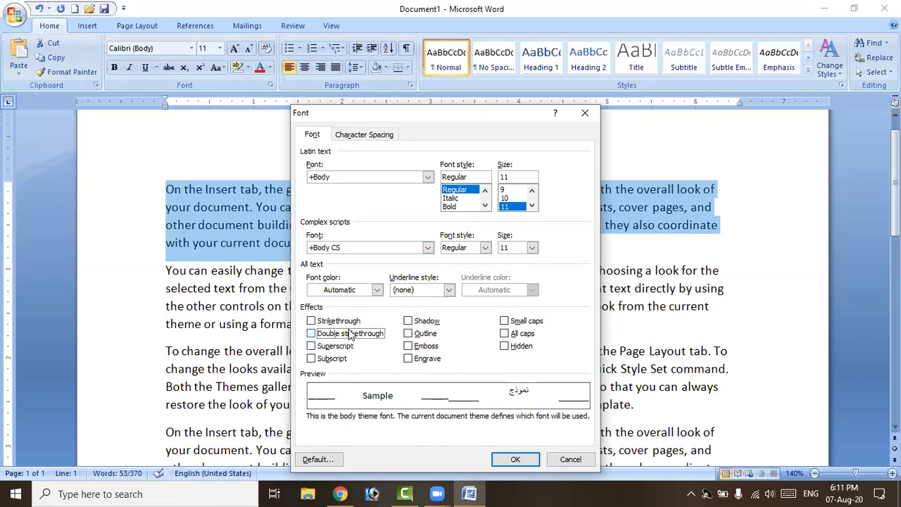
click(348, 323)
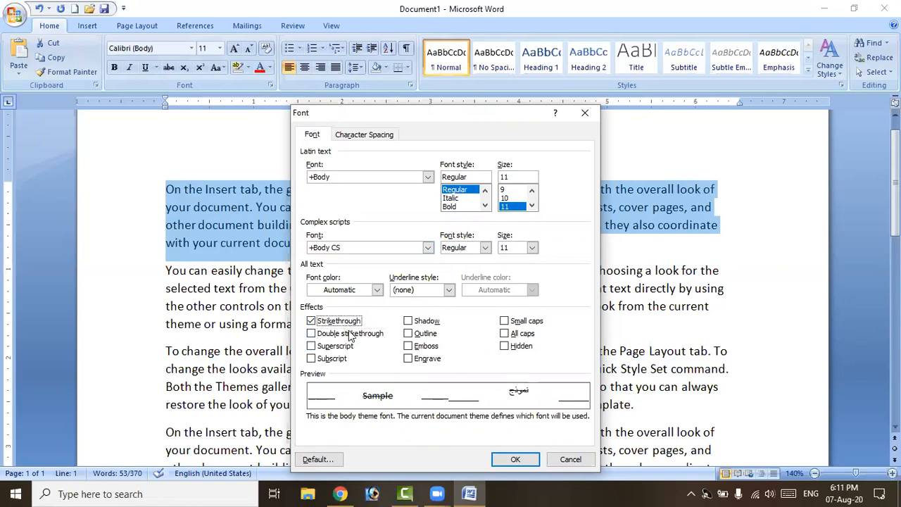
click(516, 460)
Step: Apply the Double strikethrough effect to the second paragraph, "You can easily change the formatting"
drag(165, 270, 444, 323)
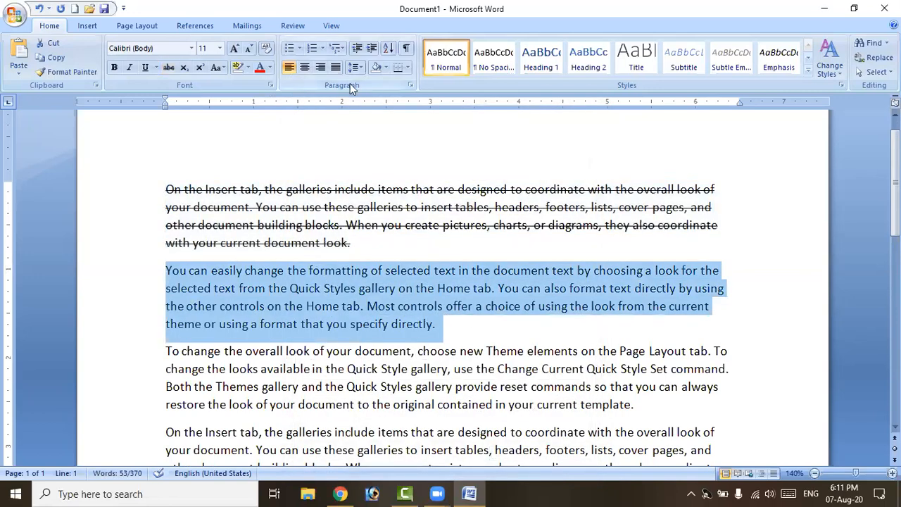
click(272, 86)
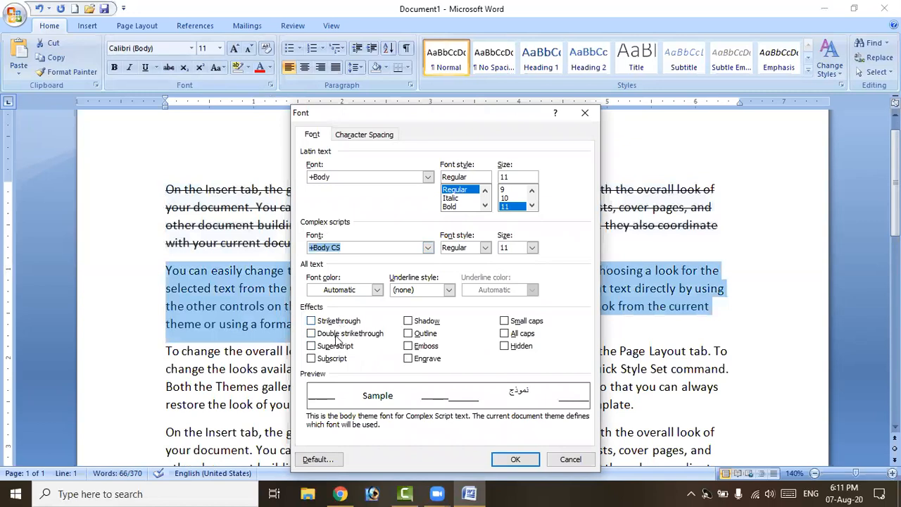
click(342, 333)
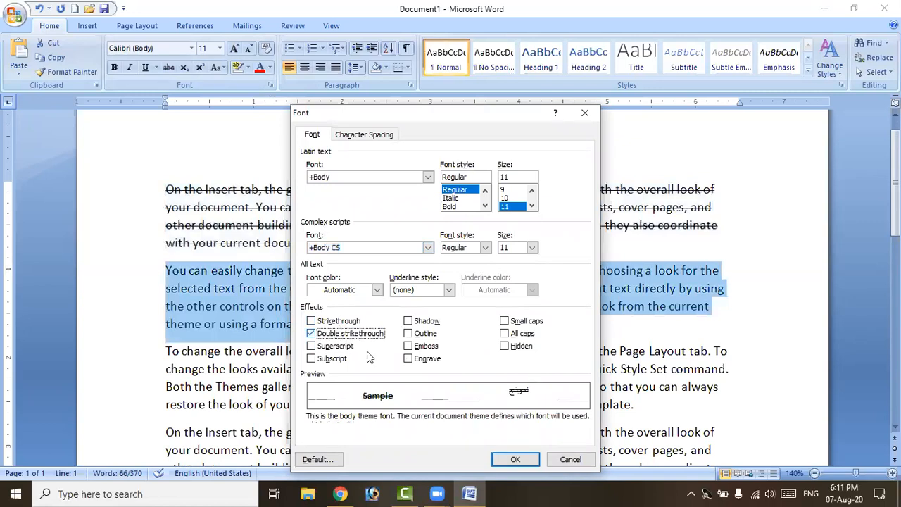
click(516, 459)
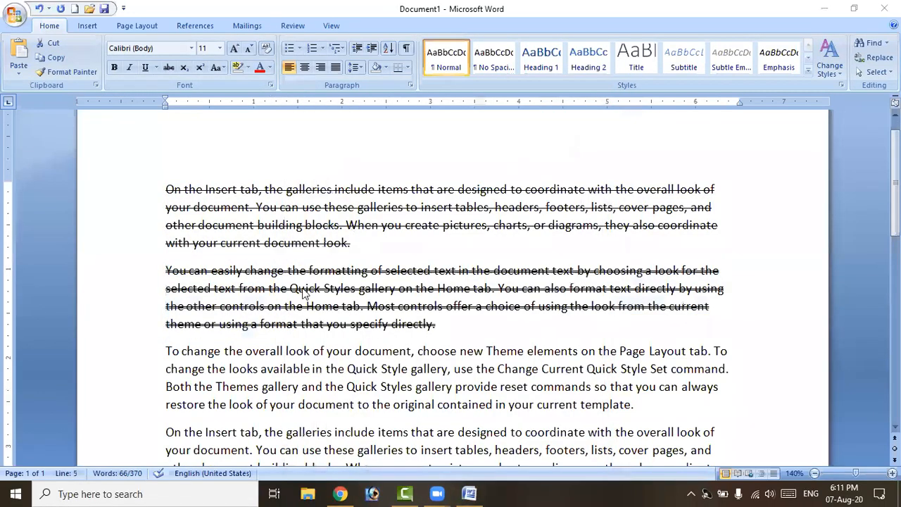
Step: Apply the Shadow effect to the third paragraph, "To change the overall look of your document"
scroll(303, 296, down, 1)
drag(167, 293, 642, 343)
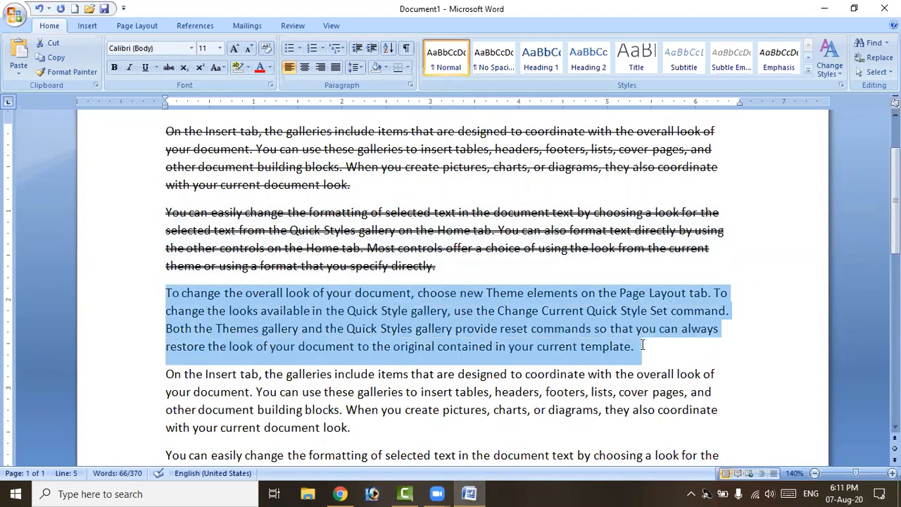
click(271, 85)
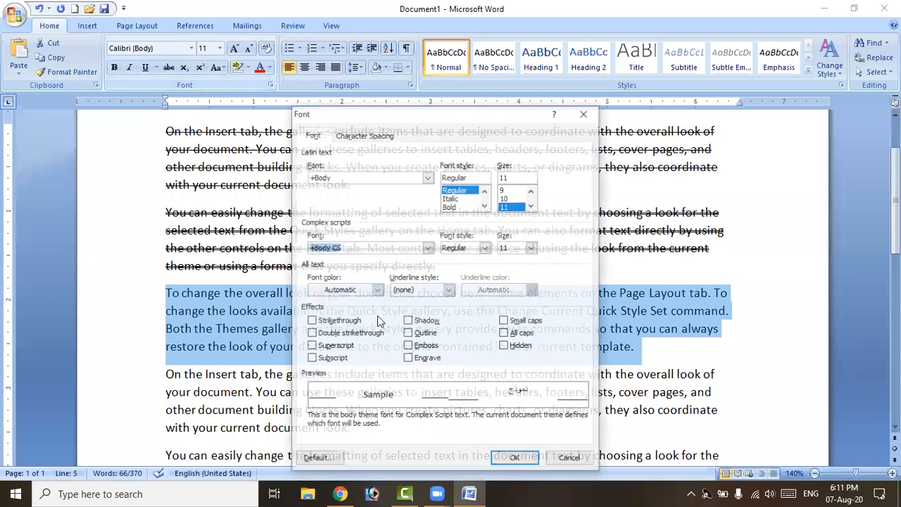
click(426, 321)
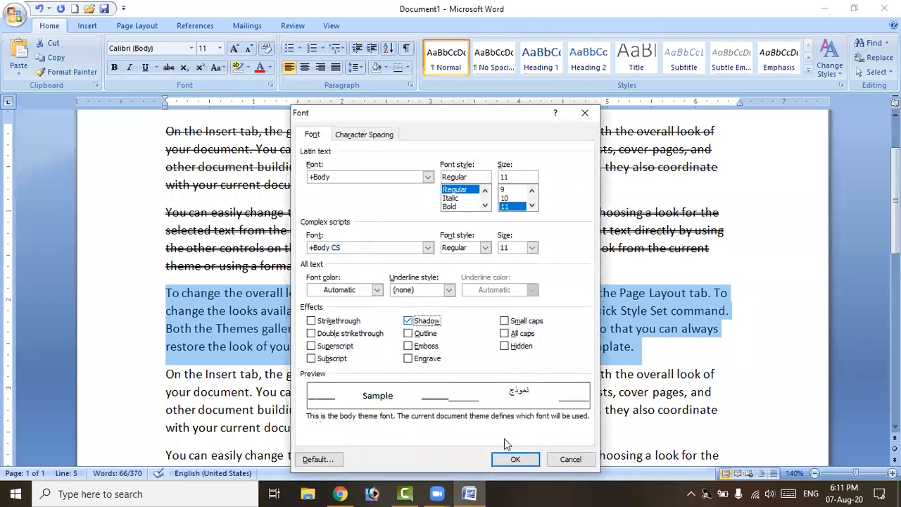
key(Return)
click(371, 328)
Step: Apply the Outline effect to the fourth paragraph, directly below the shadowed one
scroll(296, 317, down, 2)
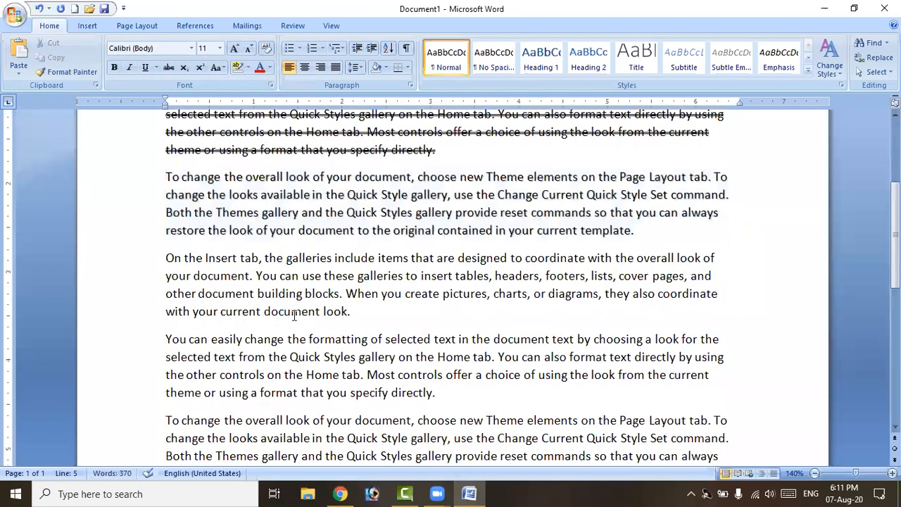
drag(168, 255, 355, 317)
click(271, 86)
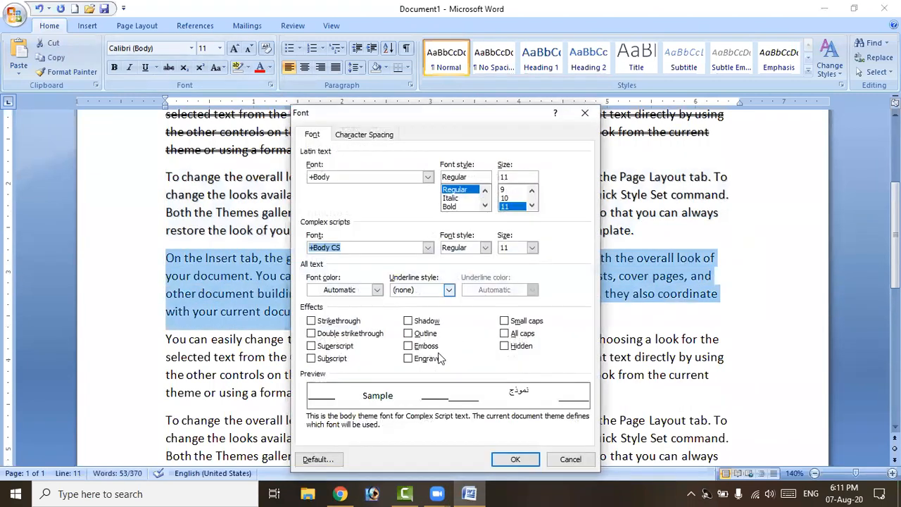
click(425, 345)
click(425, 333)
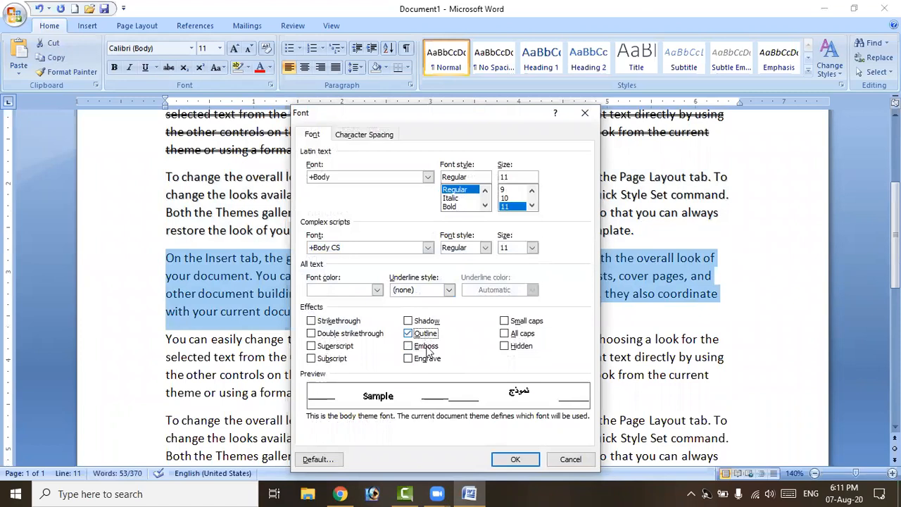
click(520, 459)
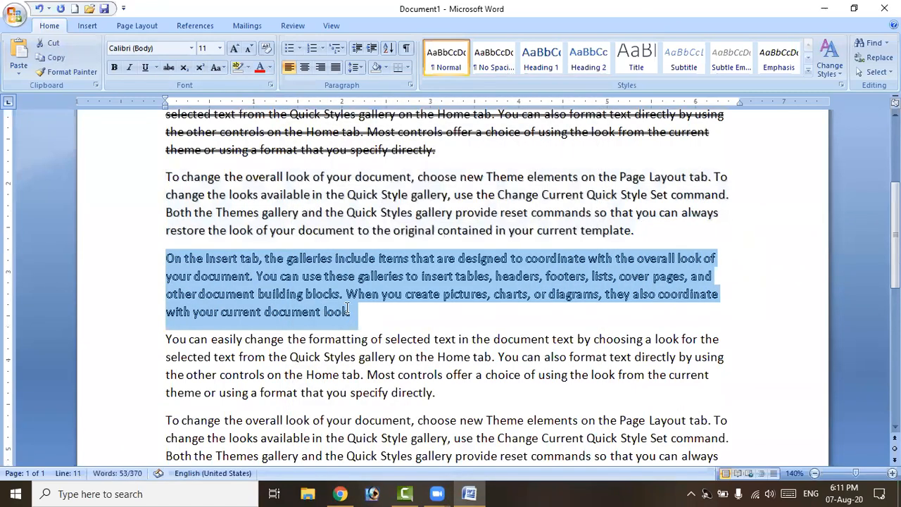
click(350, 311)
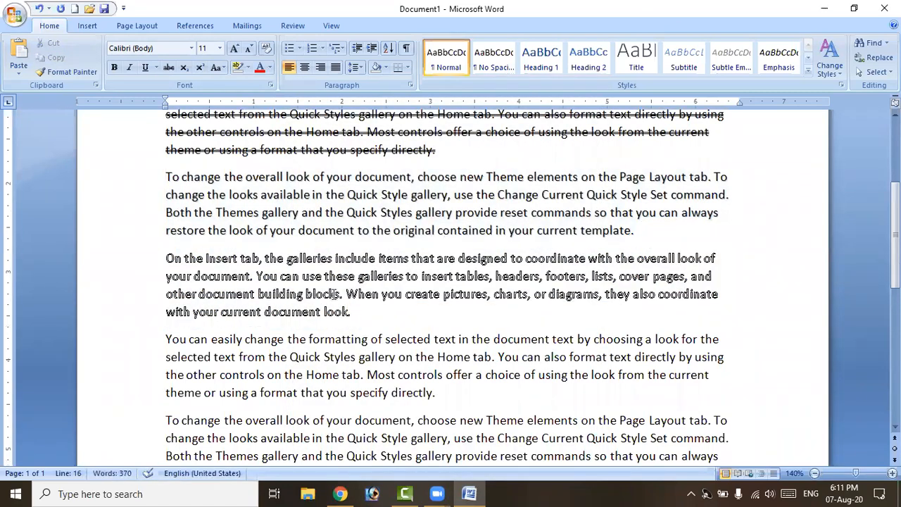
Step: Apply the Emboss effect to the fifth paragraph, directly below the outlined one
scroll(335, 294, down, 1)
drag(166, 282, 440, 335)
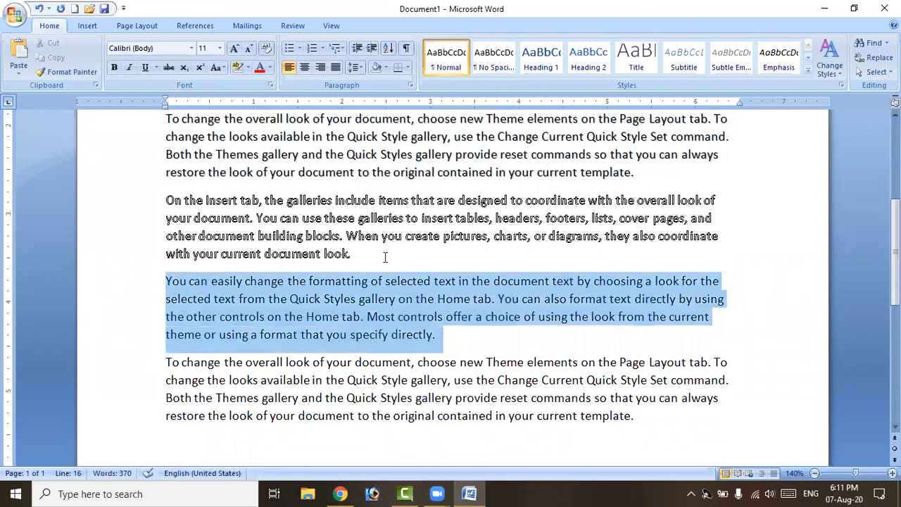
click(271, 84)
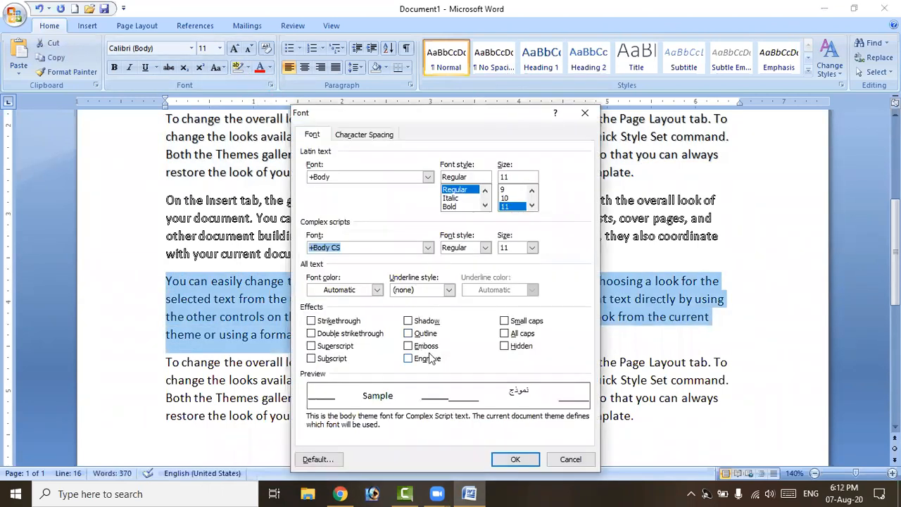
click(428, 359)
click(430, 345)
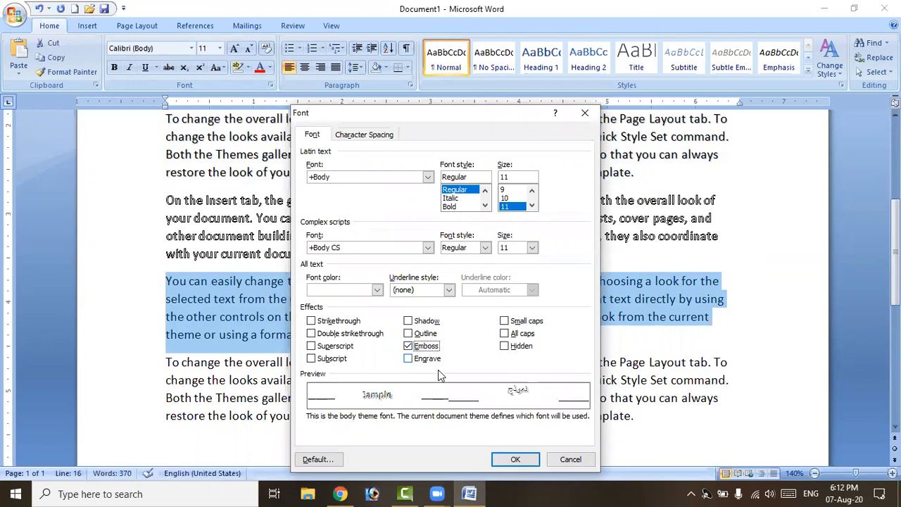
click(523, 461)
click(377, 323)
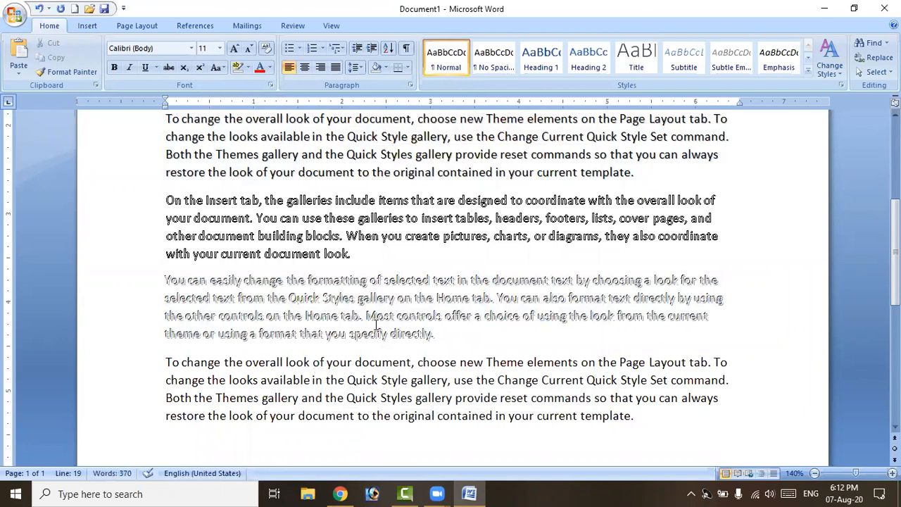
Step: Copy the last paragraph and paste it so that three consecutive copies stand at the end of the document
drag(637, 417, 143, 364)
key(ctrl+c)
key(ctrl+v)
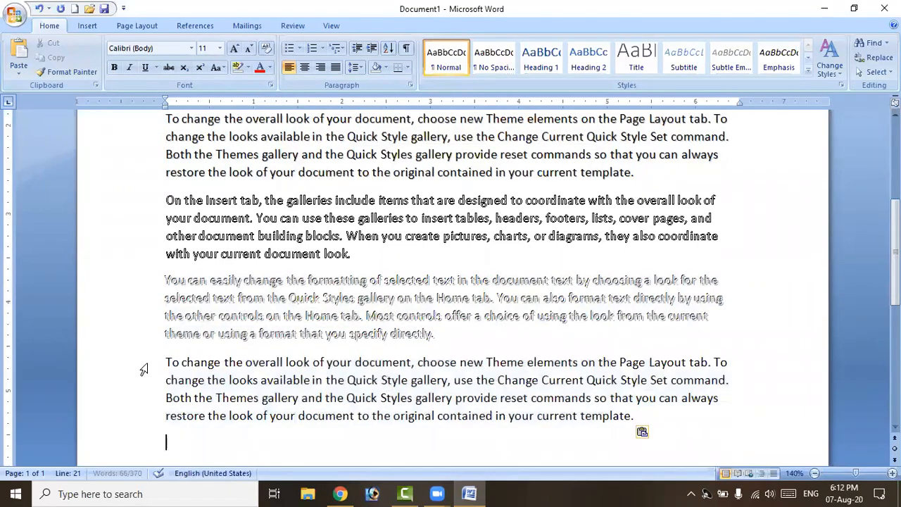
key(ctrl+v)
key(ctrl+v)
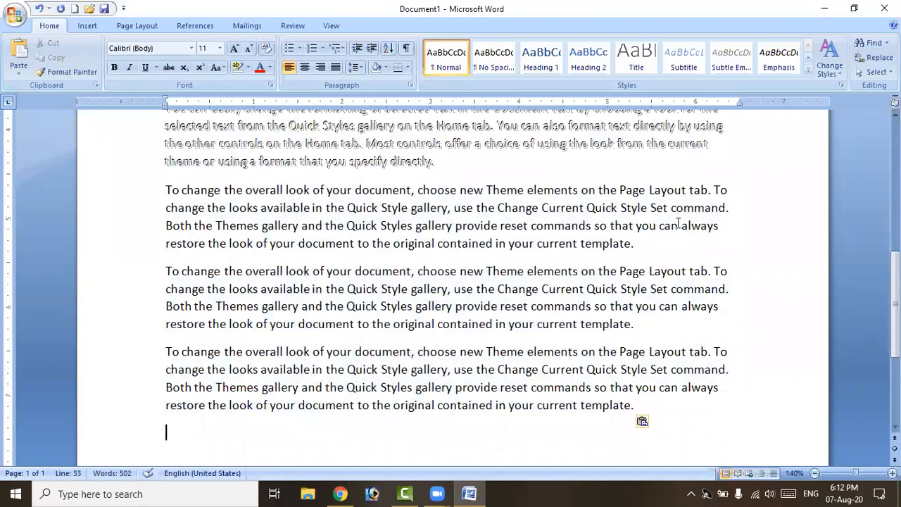
Step: Apply the Engrave effect to the first of the three identical closing paragraphs
triple_click(678, 224)
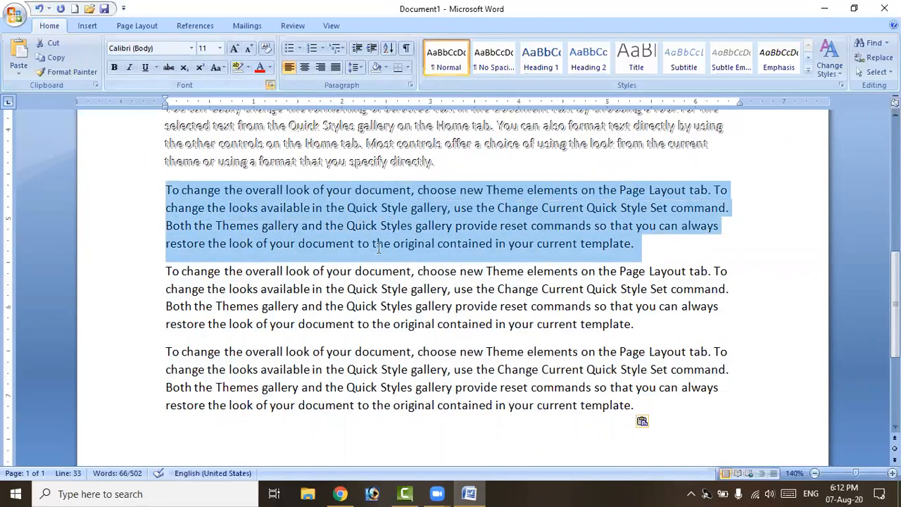
key(ctrl+d)
click(409, 359)
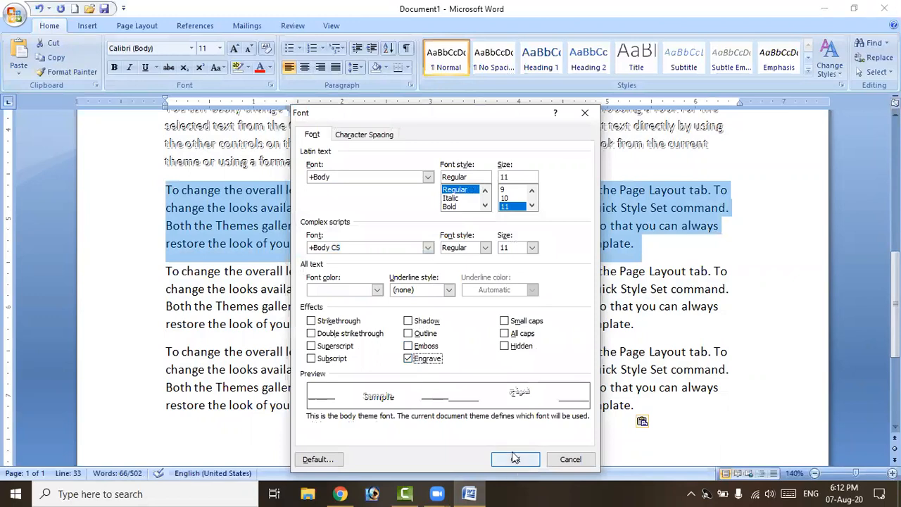
click(516, 459)
Step: Apply the Small caps effect to the second of the three closing paragraphs
drag(166, 271, 641, 318)
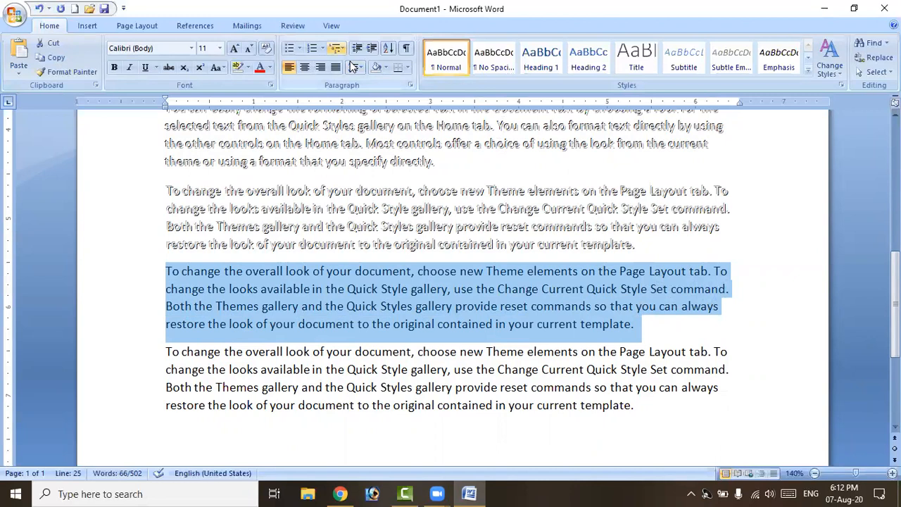
click(271, 85)
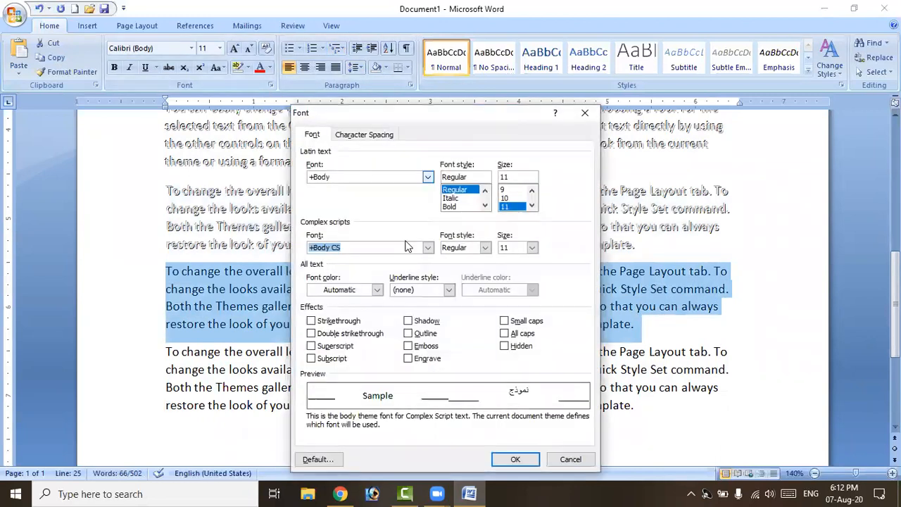
click(514, 322)
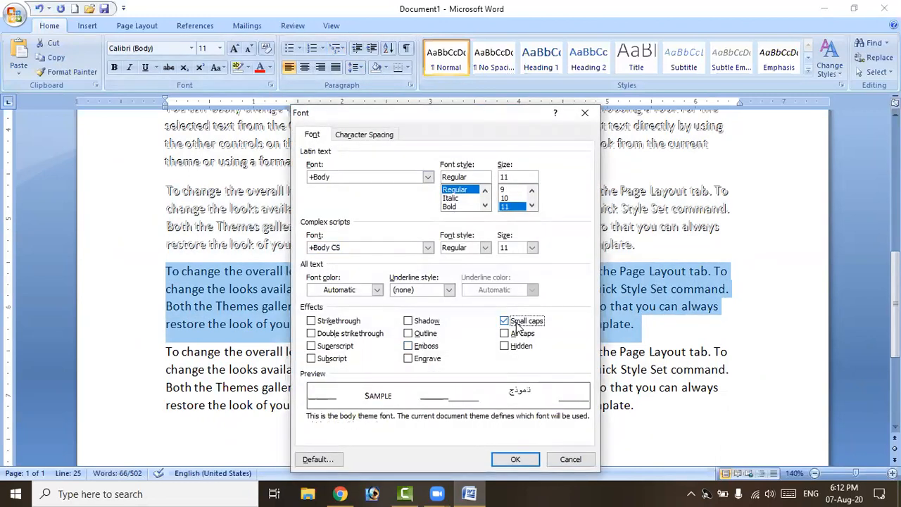
click(515, 459)
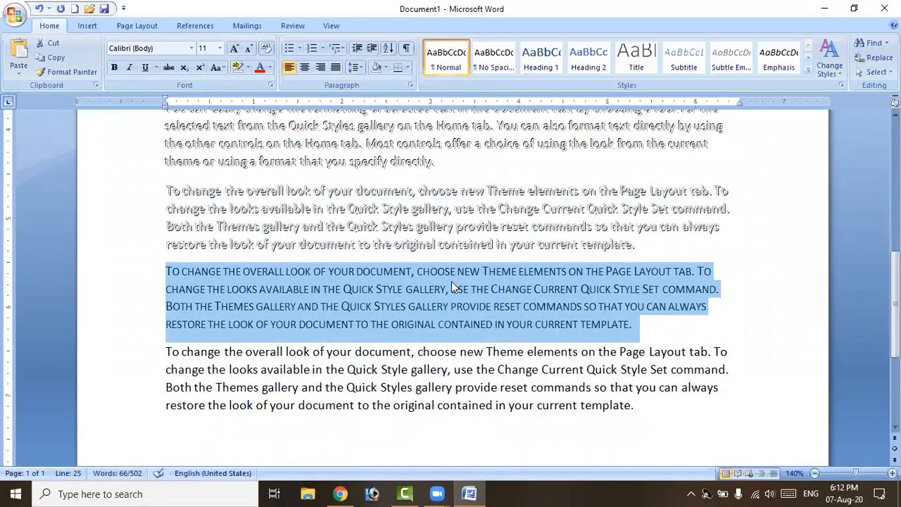
Step: Apply the All caps effect to the last paragraph of the document
drag(167, 352, 633, 400)
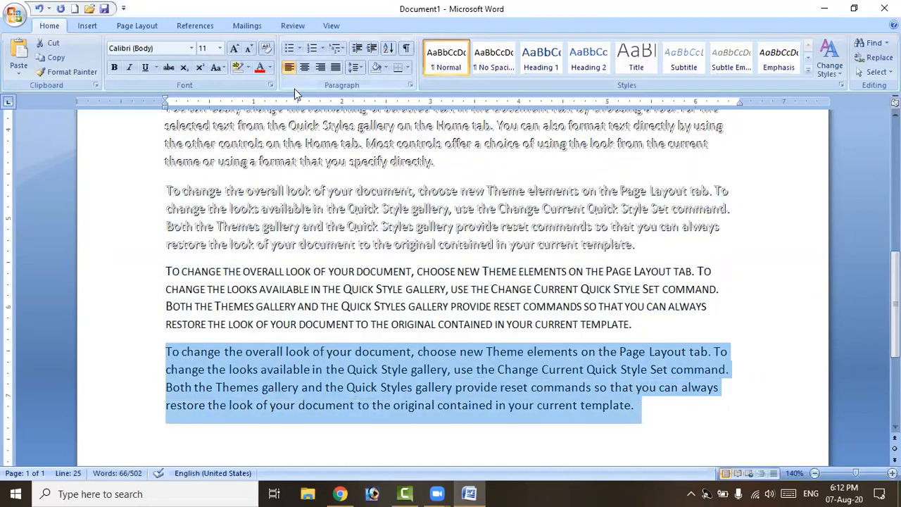
click(271, 85)
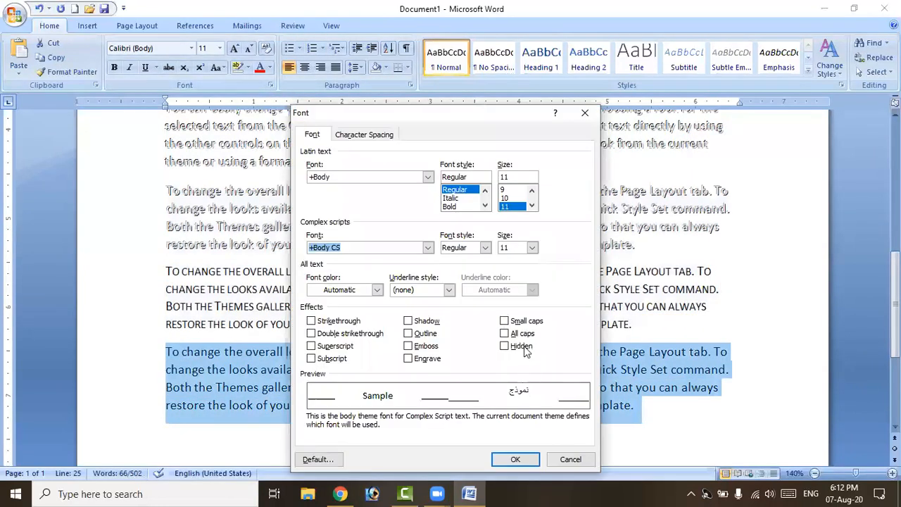
click(521, 334)
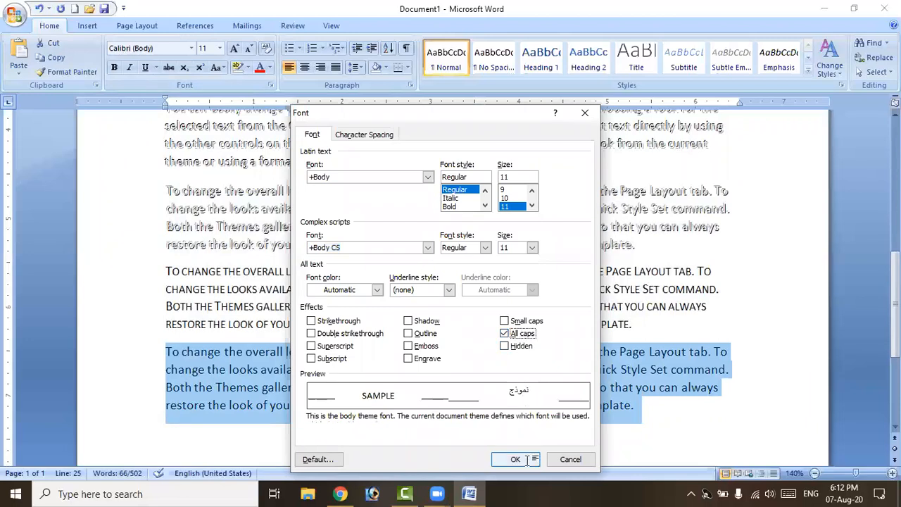
click(516, 460)
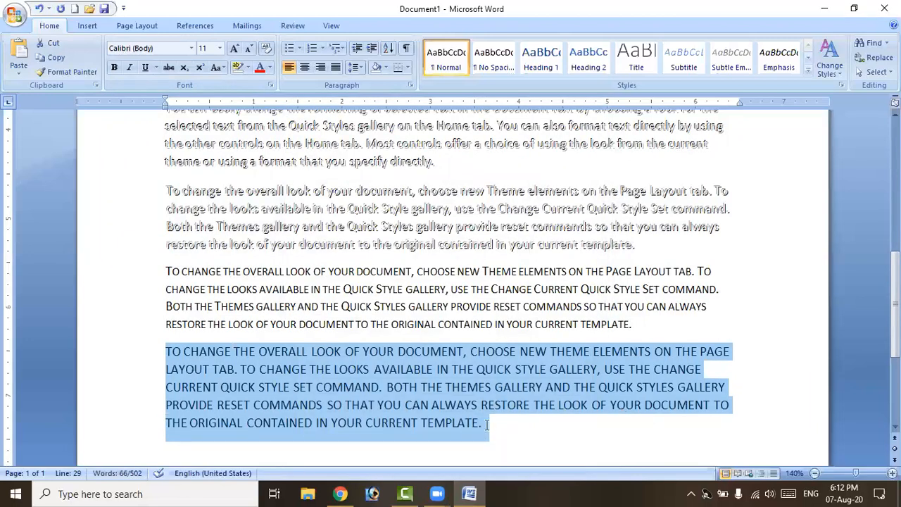
Step: Add the sample text "HJKHJHJKHKJ" at the end of the all-caps paragraph and check its font effects without changing them
click(493, 425)
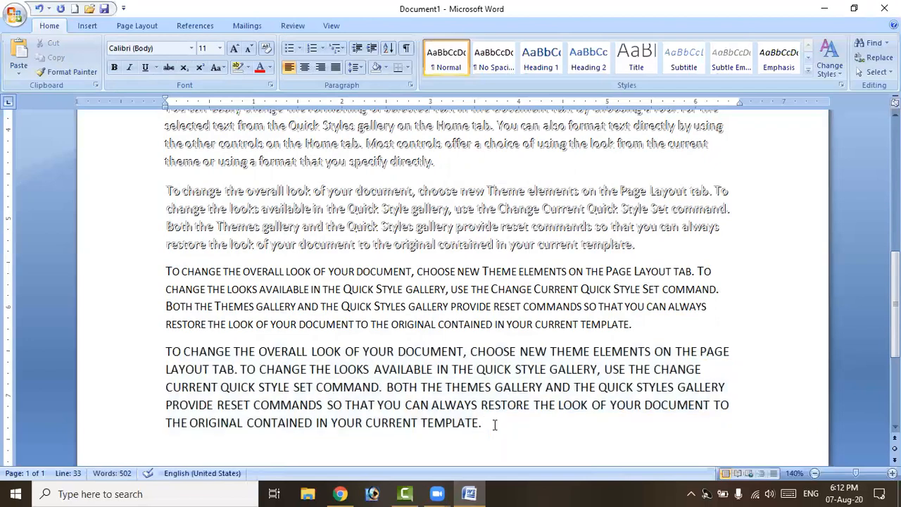
text(HJKHJHJKHKJ)
click(270, 85)
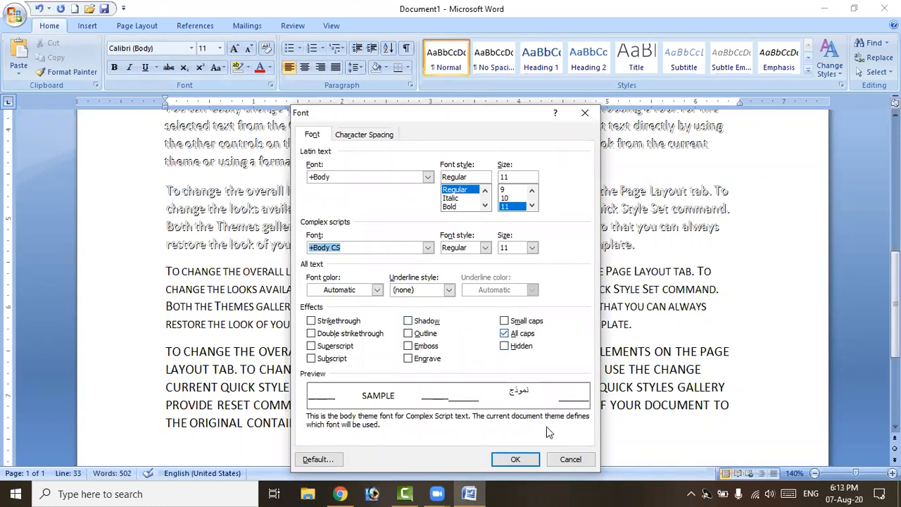
click(567, 459)
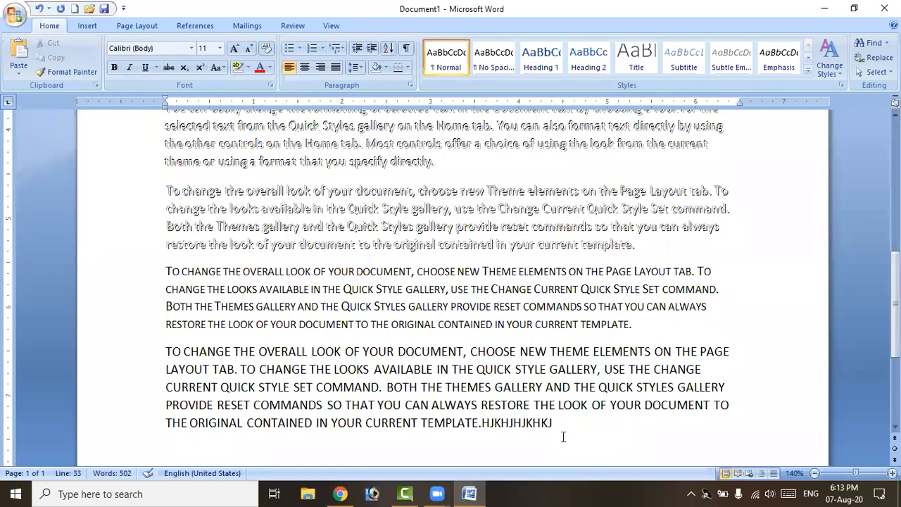
Step: Clear all strikethrough, shadow, outline, emboss, engrave and caps effects from the entire document text
drag(571, 428, 269, 83)
click(271, 86)
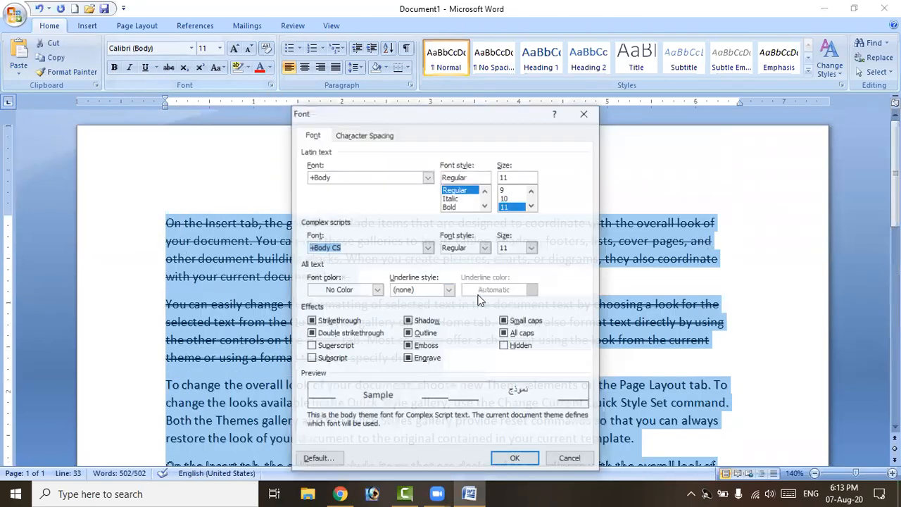
click(340, 322)
click(348, 321)
click(430, 333)
click(425, 322)
click(425, 334)
click(425, 321)
click(519, 334)
click(524, 322)
click(519, 334)
click(519, 334)
click(515, 459)
scroll(387, 293, down, 5)
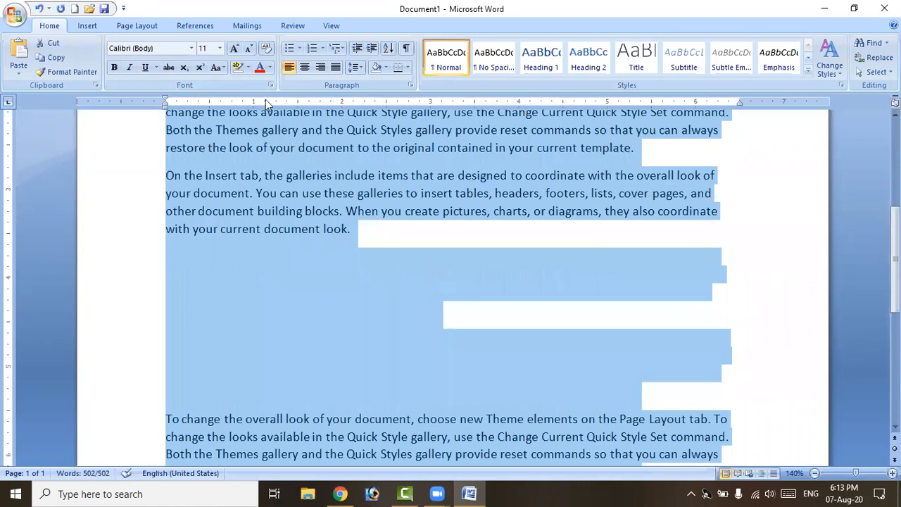
Step: Set the font color of the entire document text to Automatic
key(ctrl+d)
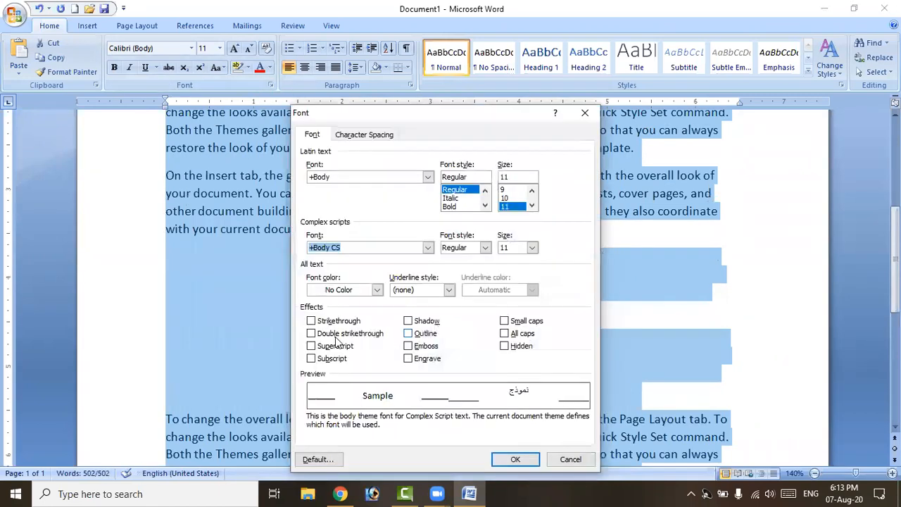
click(377, 291)
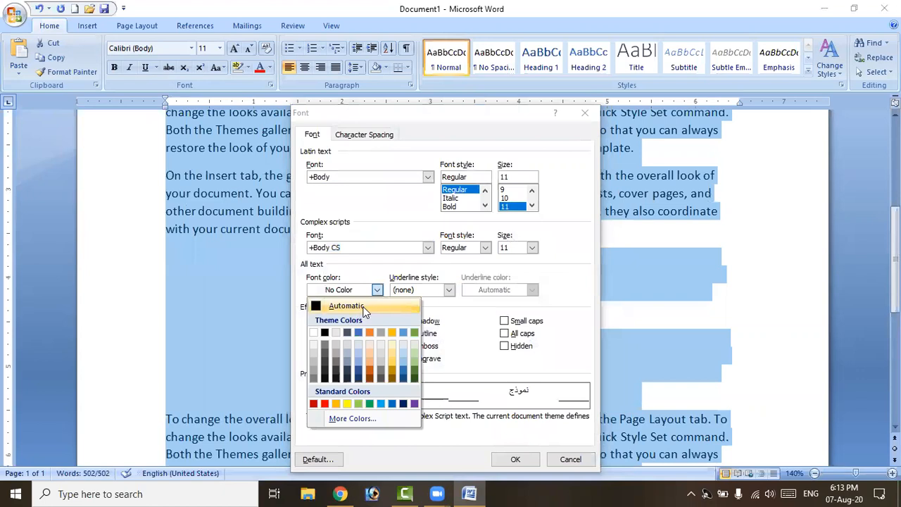
click(364, 310)
click(517, 459)
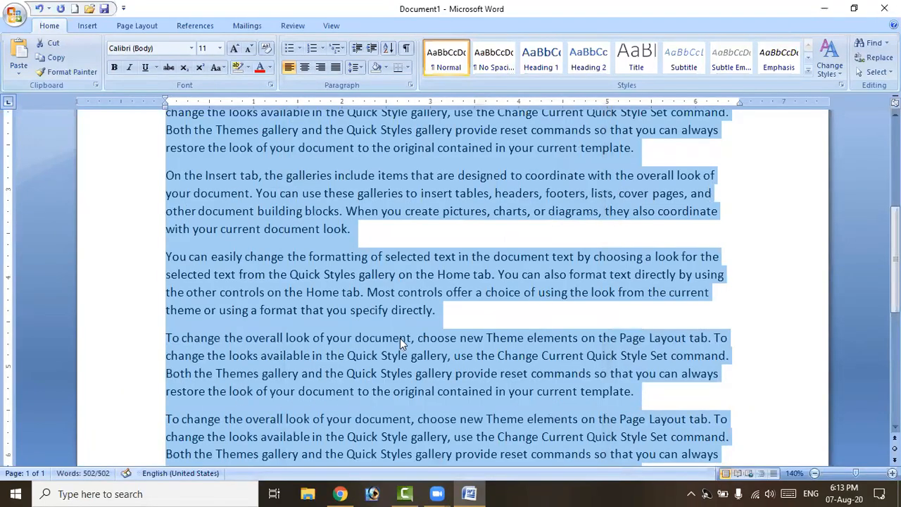
scroll(400, 338, down, 5)
click(394, 365)
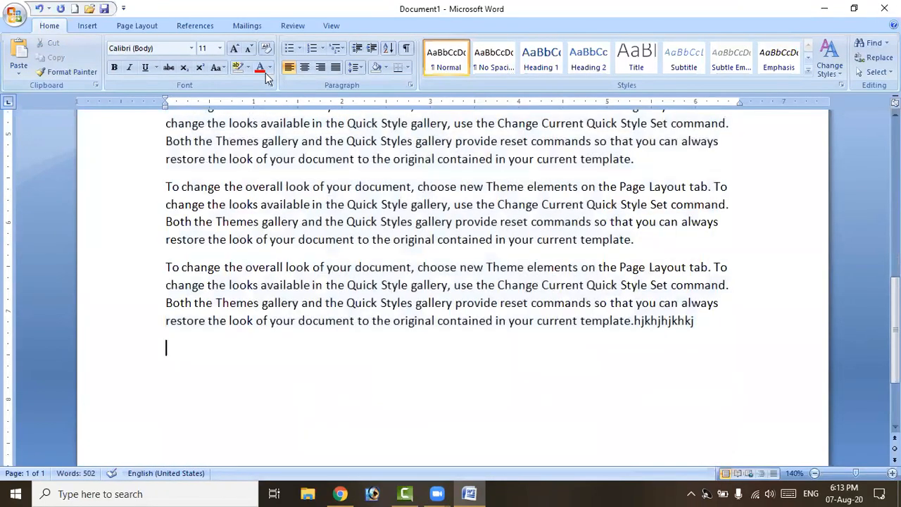
Step: Examine the effect options in the Font dialog, including Hidden, without changing any of them
key(ctrl+d)
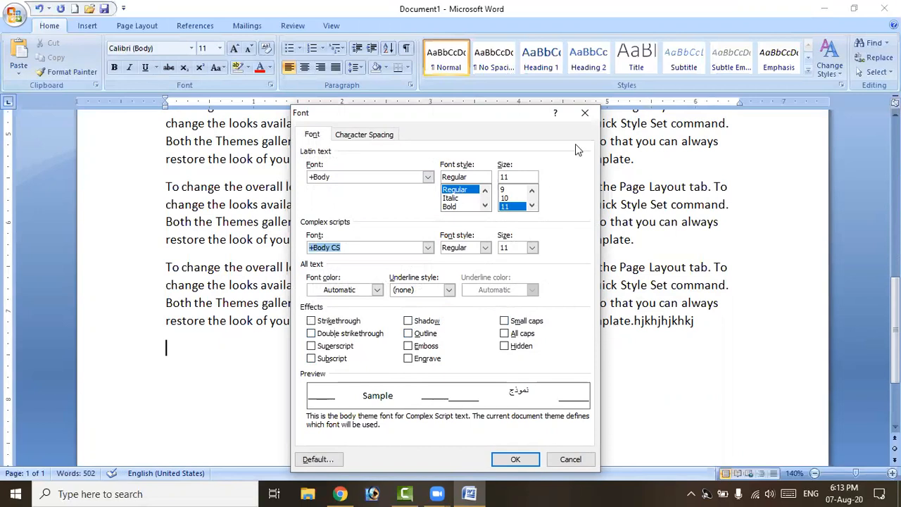
click(585, 112)
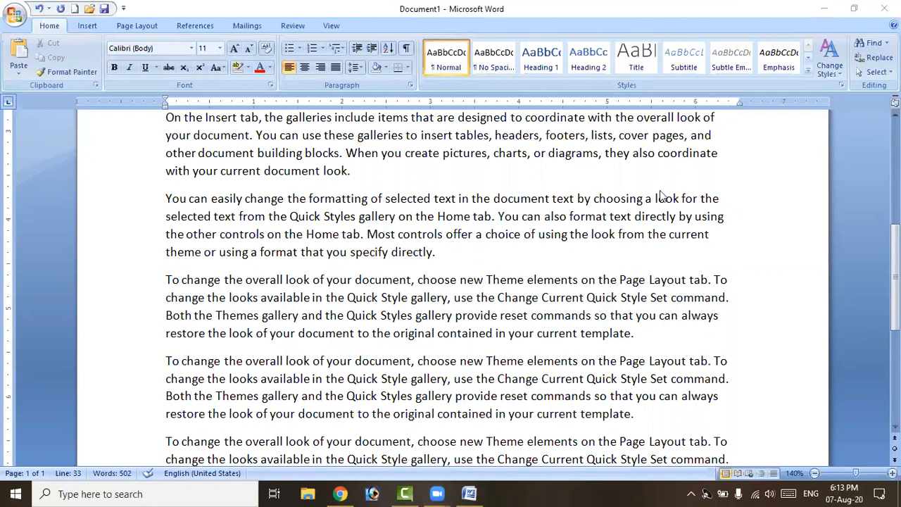
click(271, 85)
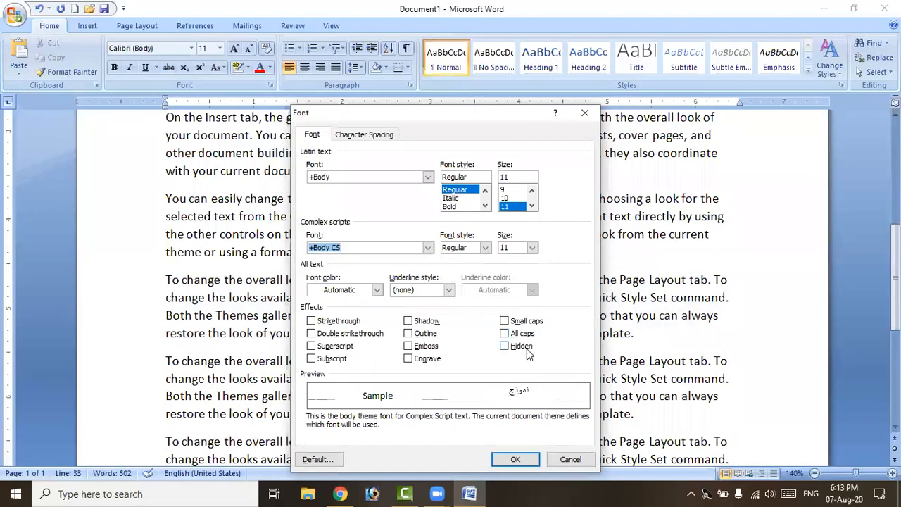
click(585, 113)
scroll(280, 208, down, 3)
scroll(247, 197, up, 5)
Step: Apply the Hidden effect to all text from the second paragraph through the end of the document
drag(161, 165, 361, 218)
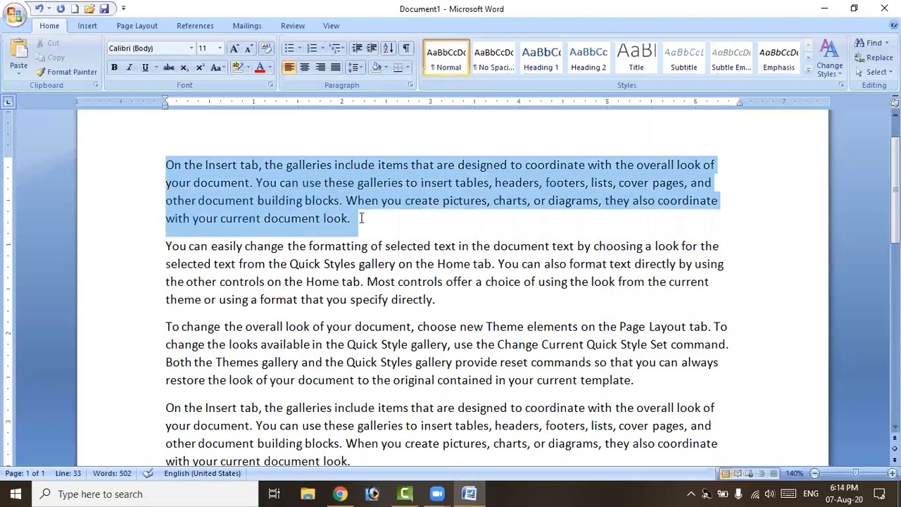
click(269, 260)
click(170, 264)
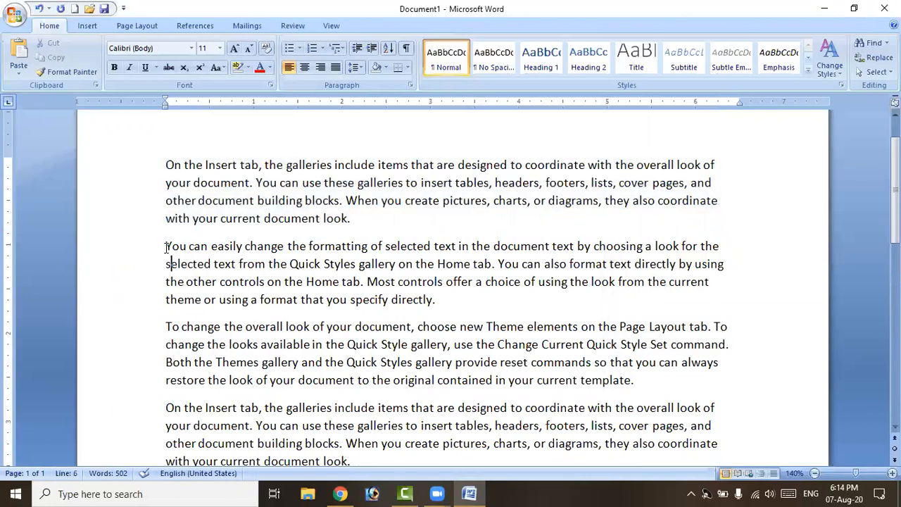
drag(166, 246, 380, 356)
scroll(401, 356, down, 4)
drag(379, 355, 708, 437)
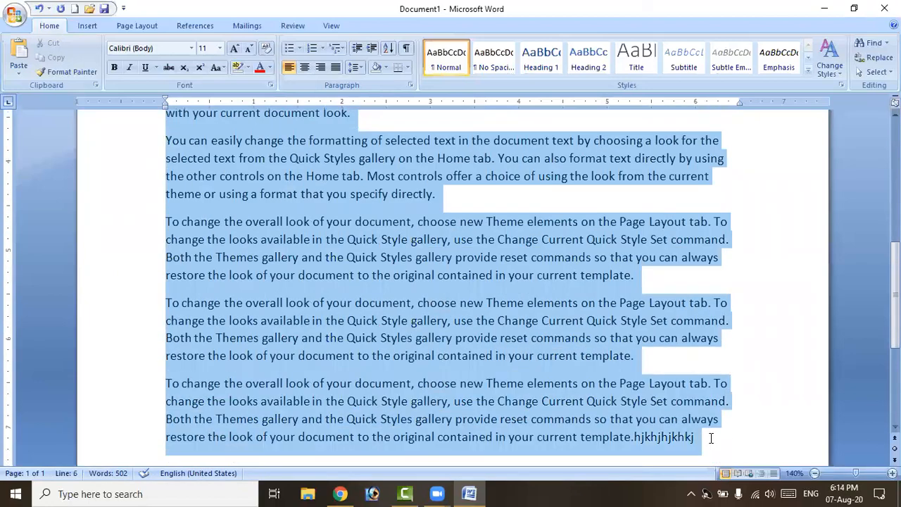
click(270, 85)
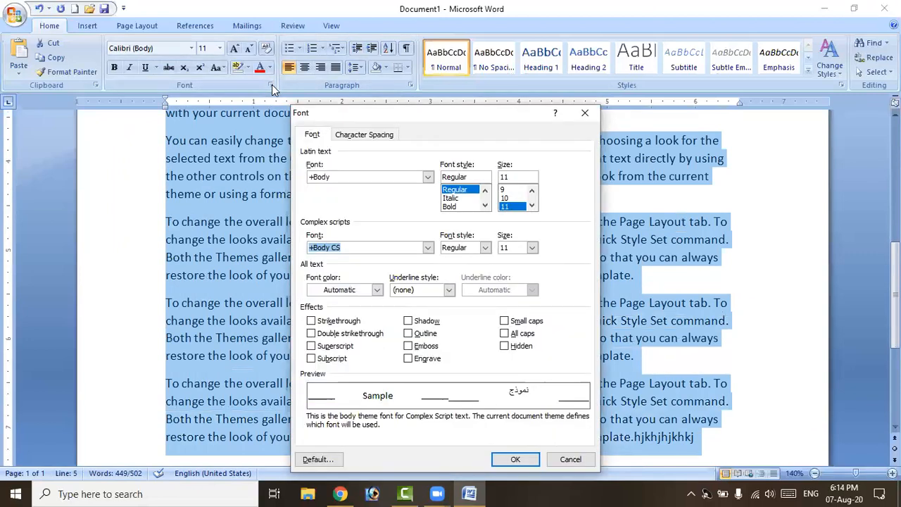
click(504, 346)
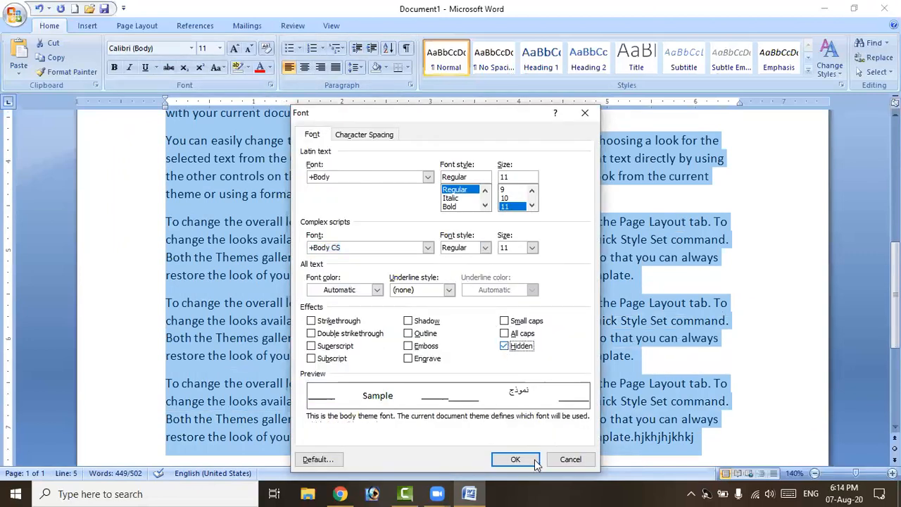
click(516, 459)
scroll(560, 172, up, 5)
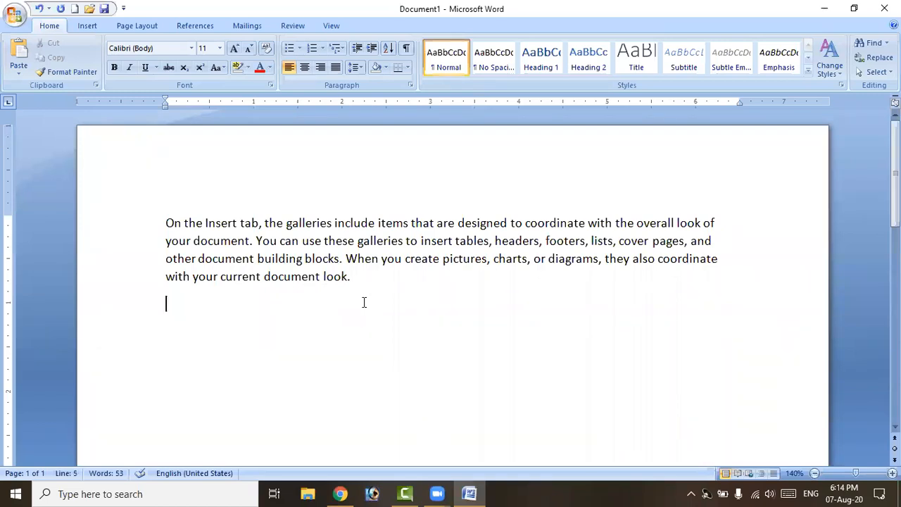
click(273, 86)
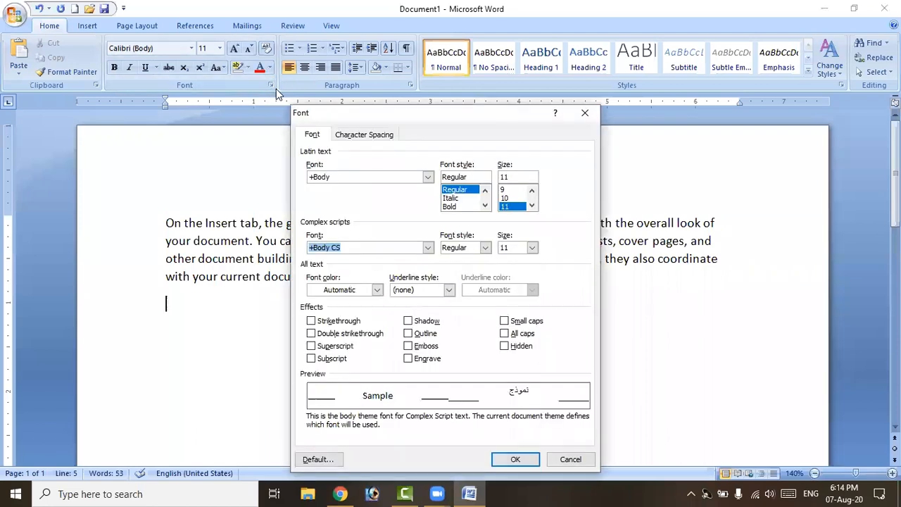
click(521, 347)
click(576, 461)
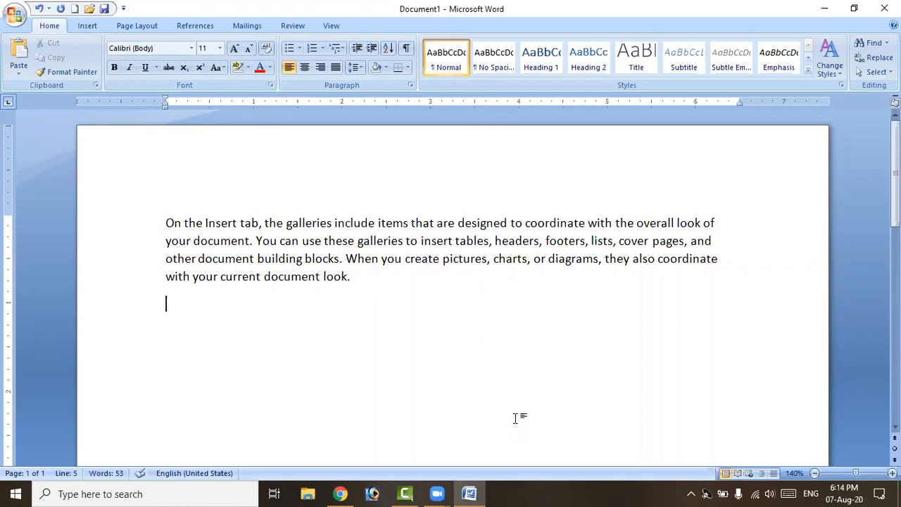
Step: Remove the Hidden effect from the entire document and check the effect options in the Font dialog
key(ctrl+a)
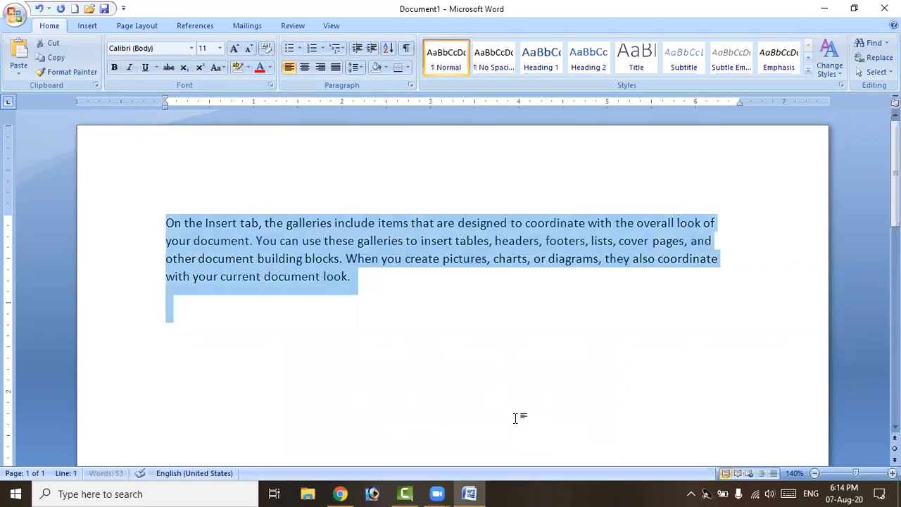
click(272, 85)
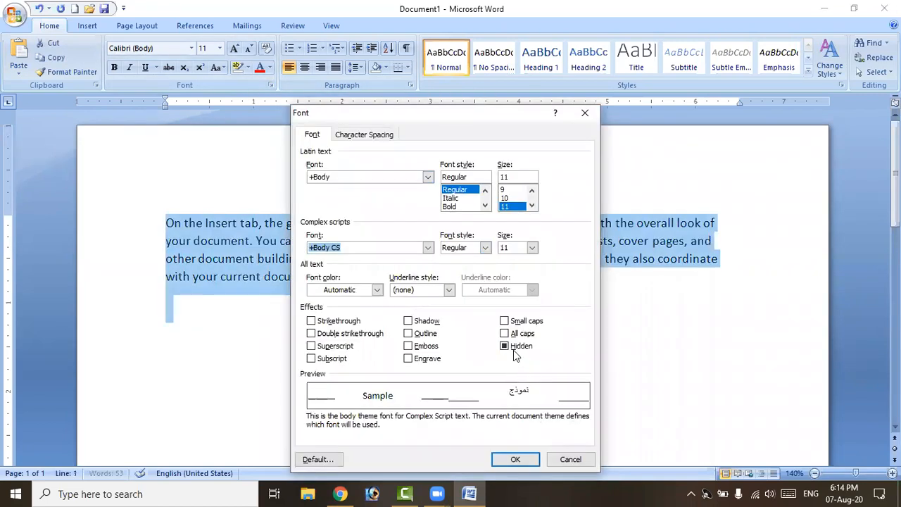
click(514, 348)
click(515, 347)
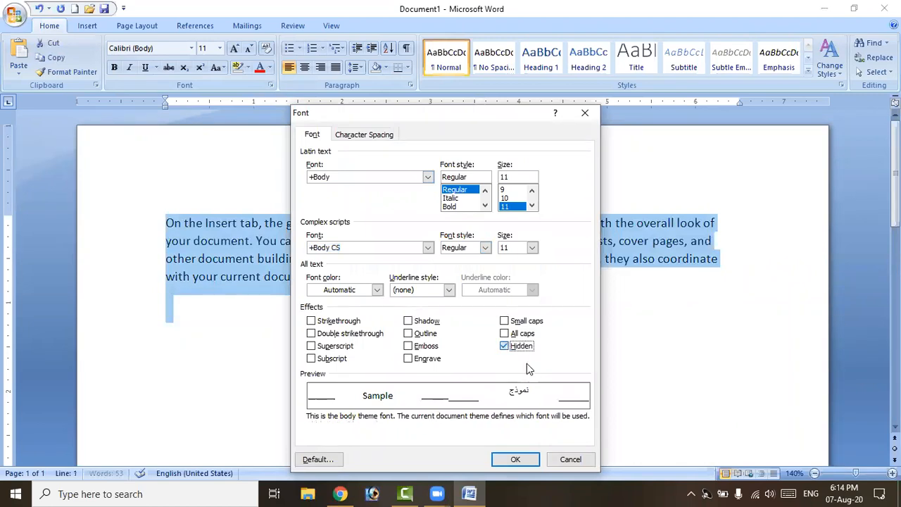
key(Return)
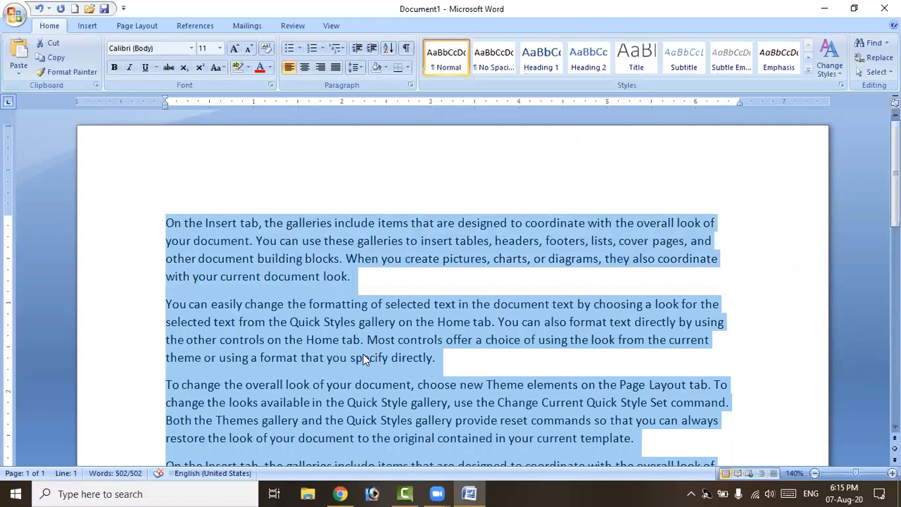
click(271, 84)
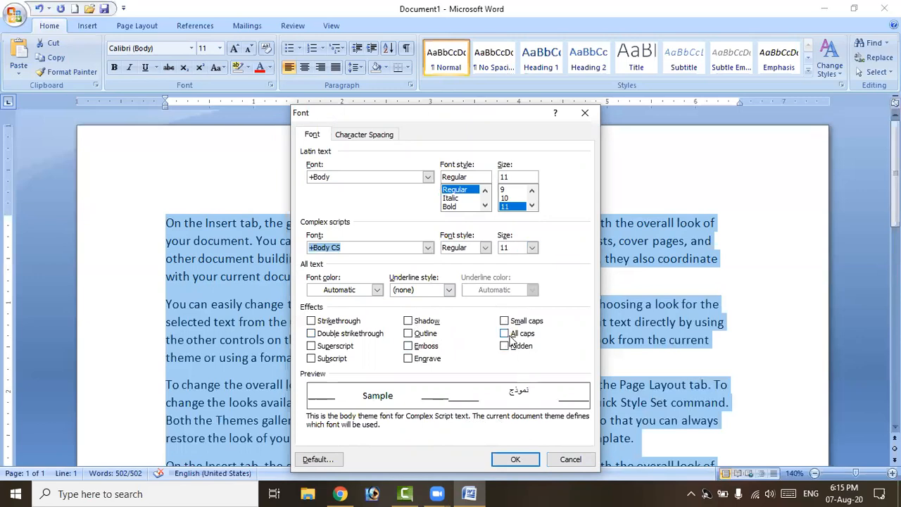
click(587, 119)
Step: Add the title line "MS Office Tutorial In Telugu" above the first paragraph, with an empty line below it
key(Left)
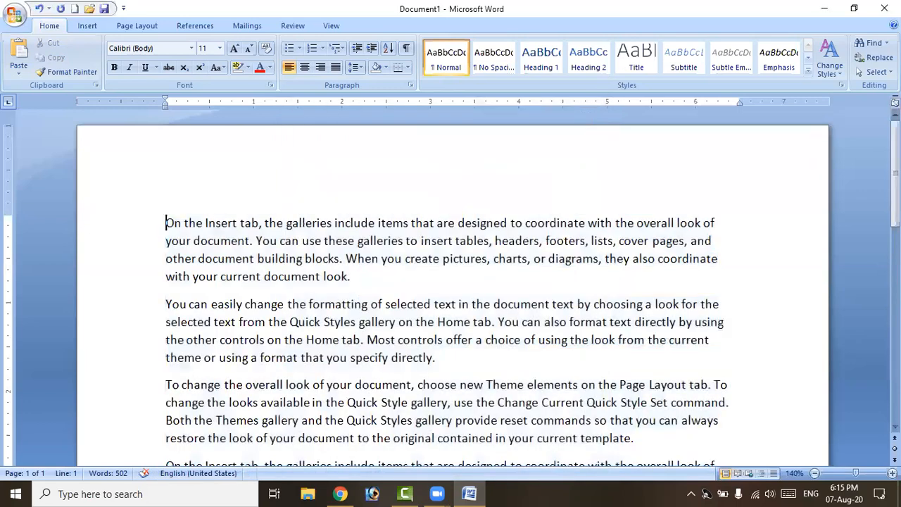
key(Return)
key(Return)
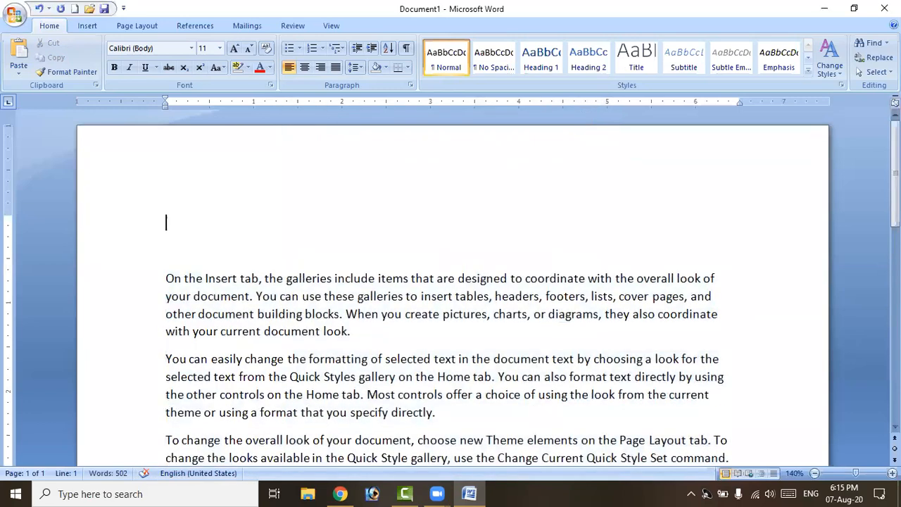
text(MS Office Tutorial In Telugu)
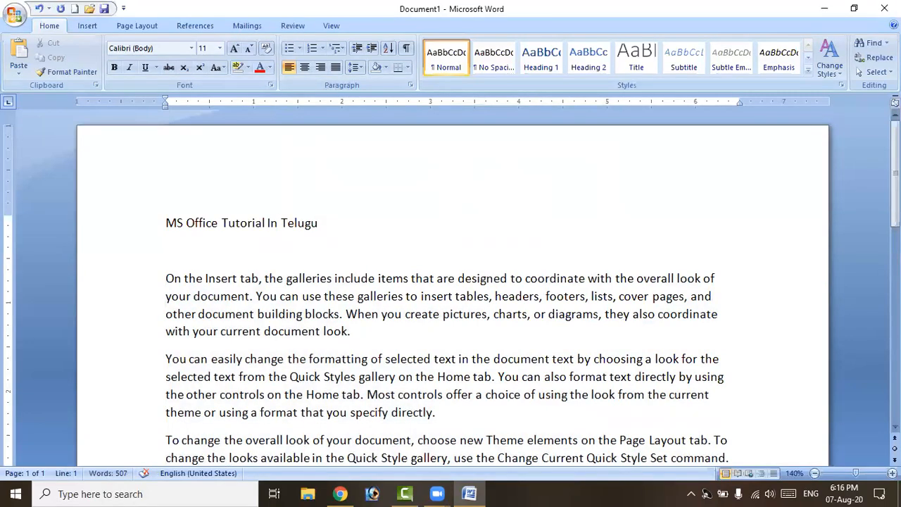
Step: Change the case of the title line "MS Office Tutorial In Telugu" to UPPERCASE
key(shift+Left)
key(shift+Left)
key(shift+Left)
key(shift+Left)
key(shift+Left)
key(shift+Left)
key(shift+Left)
key(shift+Left)
key(shift+Left)
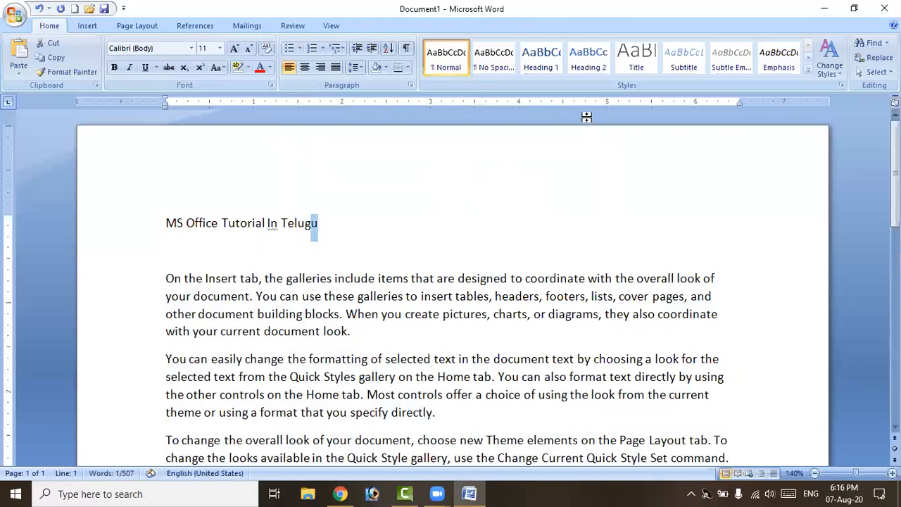
key(shift+Left)
key(shift+Left)
key(shift+Left)
key(shift+Left)
key(shift+Left)
key(shift+Left)
key(shift+Left)
key(shift+Left)
key(shift+Left)
key(shift+Left)
key(shift+Left)
key(shift+Left)
key(shift+Left)
key(shift+Left)
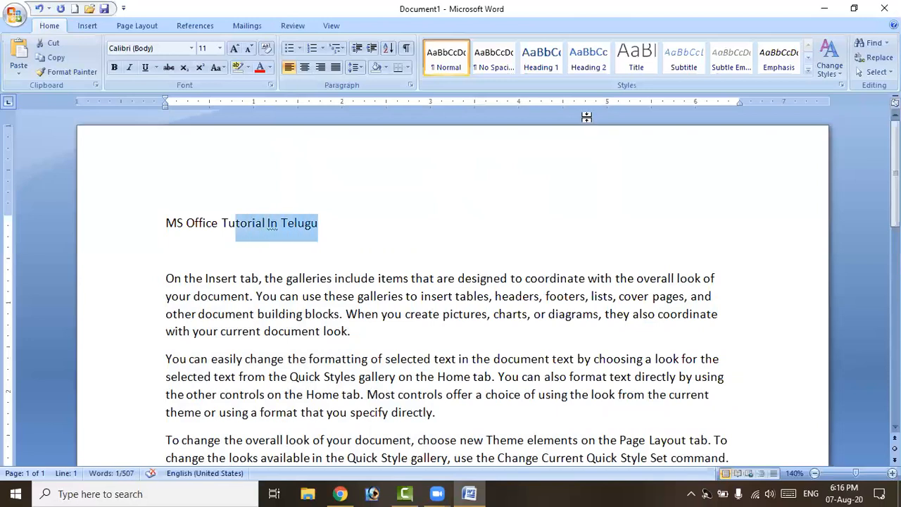
key(shift+Left)
key(shift+Left)
key(shift+Left)
key(shift+Left)
key(shift+Left)
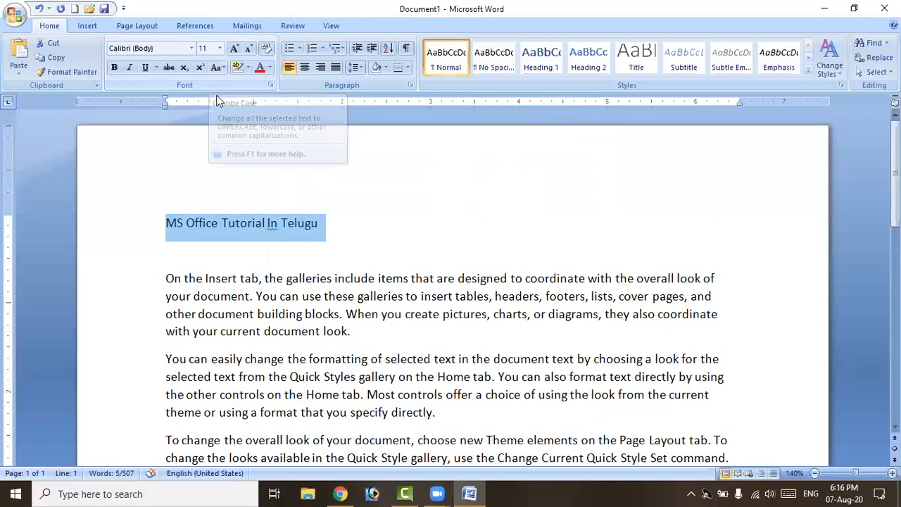
click(218, 72)
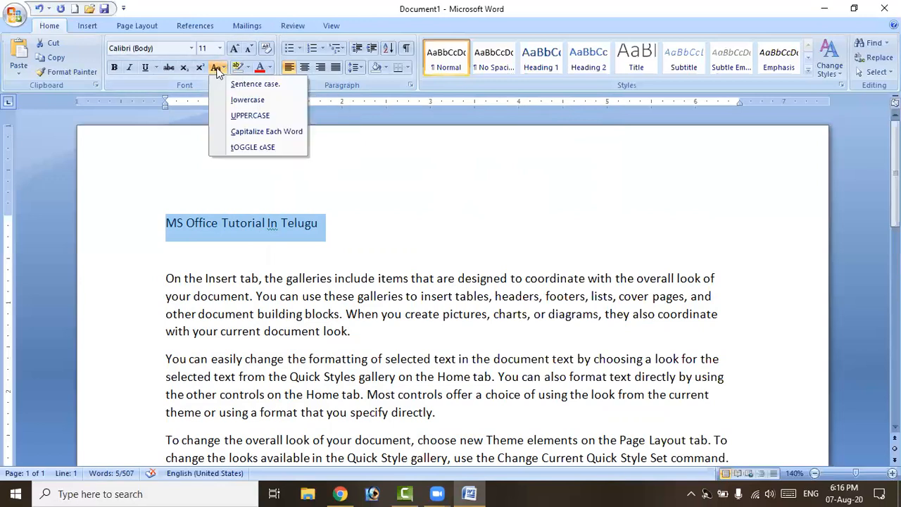
click(246, 116)
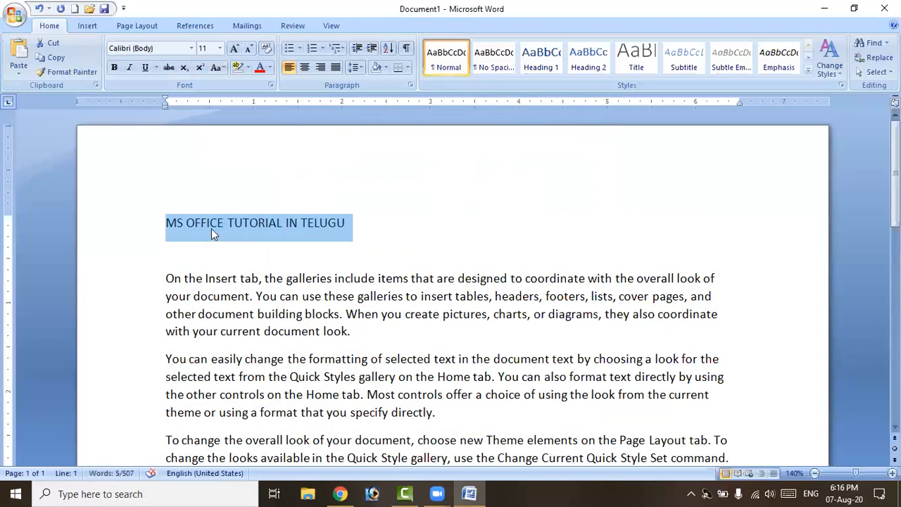
Step: Insert a space between the individual letters of "MS OFFICE TUTORIAL" in the title line
click(179, 223)
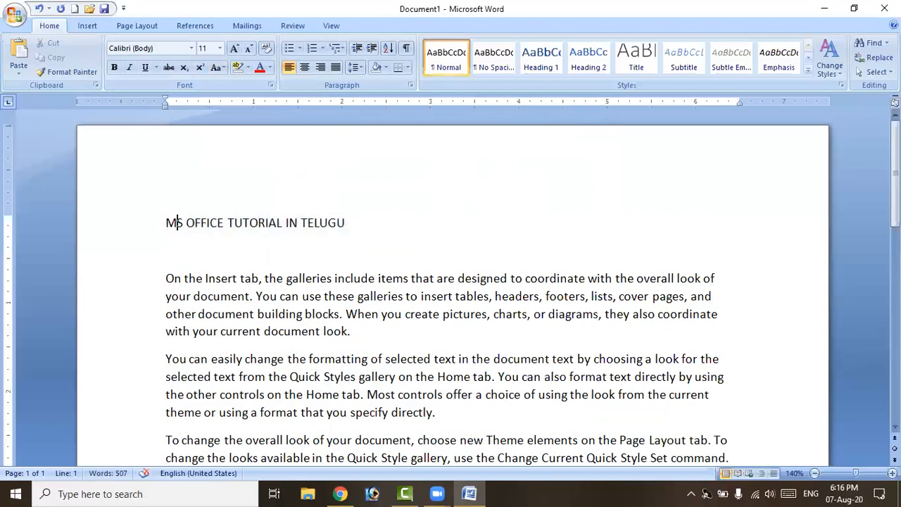
key(Right)
key(Right)
key(Right)
key(Right)
key(Right)
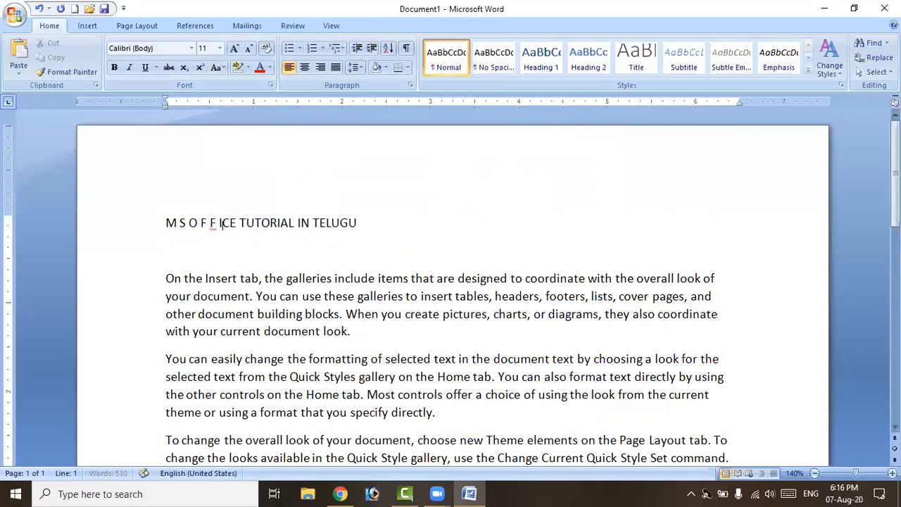
key(Right)
key(Right)
key(Right)
key(space)
key(Right)
key(space)
key(Right)
key(space)
key(Right)
key(space)
key(Right)
key(space)
key(Right)
key(space)
key(Right)
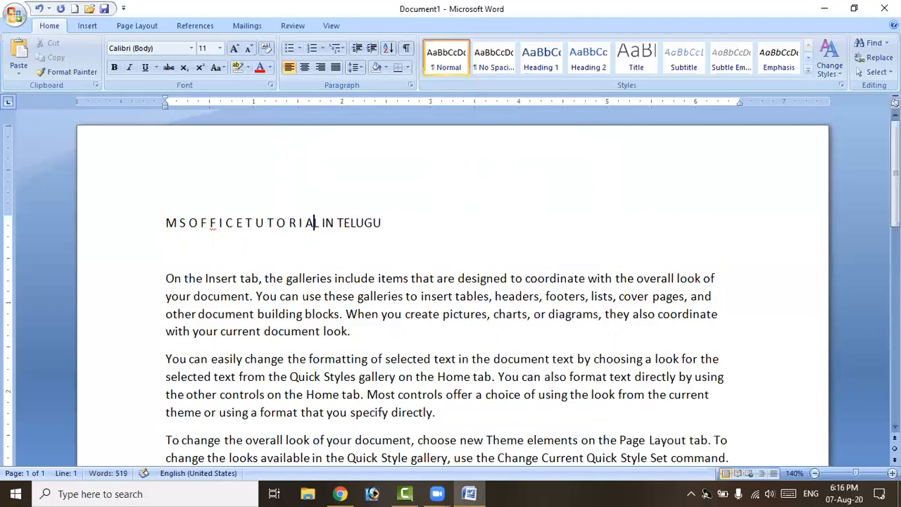
Step: Remove the spaces inserted between the title's letters to restore "MS OFFICE TUTORIAL IN TELUGU"
key(BackSpace)
key(Left)
key(BackSpace)
key(Left)
key(BackSpace)
key(Left)
key(BackSpace)
key(Left)
key(BackSpace)
key(Left)
key(BackSpace)
key(Left)
key(BackSpace)
key(Left)
key(Left)
key(Left)
key(BackSpace)
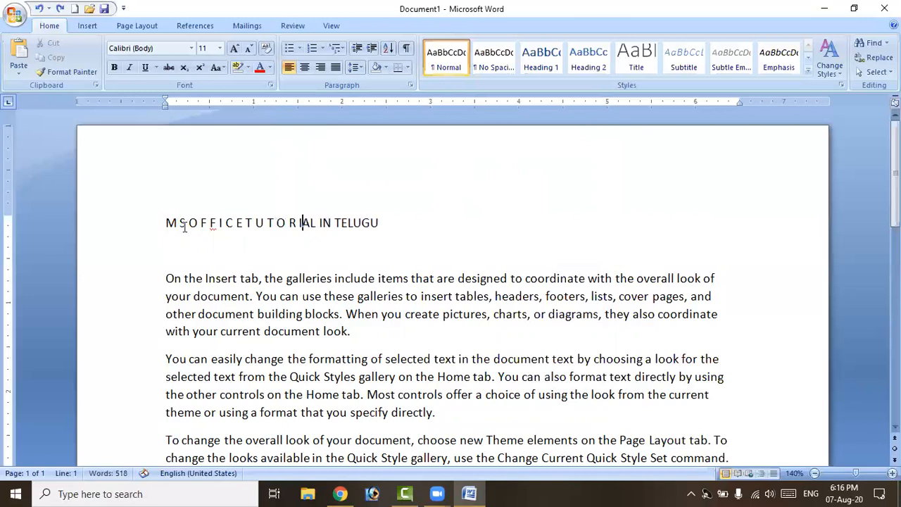
key(Left)
key(BackSpace)
key(Left)
key(BackSpace)
key(Left)
key(BackSpace)
key(Left)
key(Left)
key(Left)
key(BackSpace)
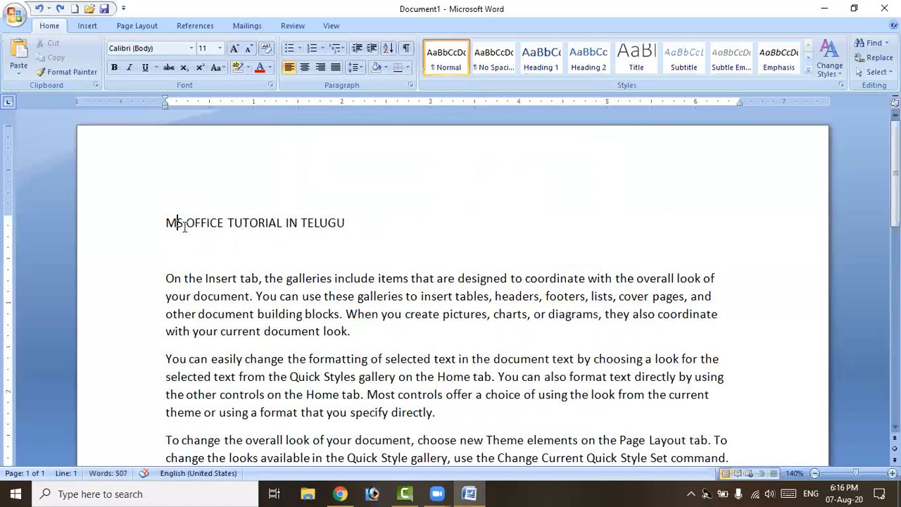
Step: Expand the character spacing of the title line "MS OFFICE TUTORIAL IN TELUGU" by 7.7 pt
key(Home)
key(shift+Right)
key(shift+Right)
key(shift+Right)
key(shift+Right)
key(shift+Right)
key(shift+Right)
key(shift+Right)
key(shift+Right)
key(shift+Right)
key(shift+Right)
key(shift+Right)
key(shift+Right)
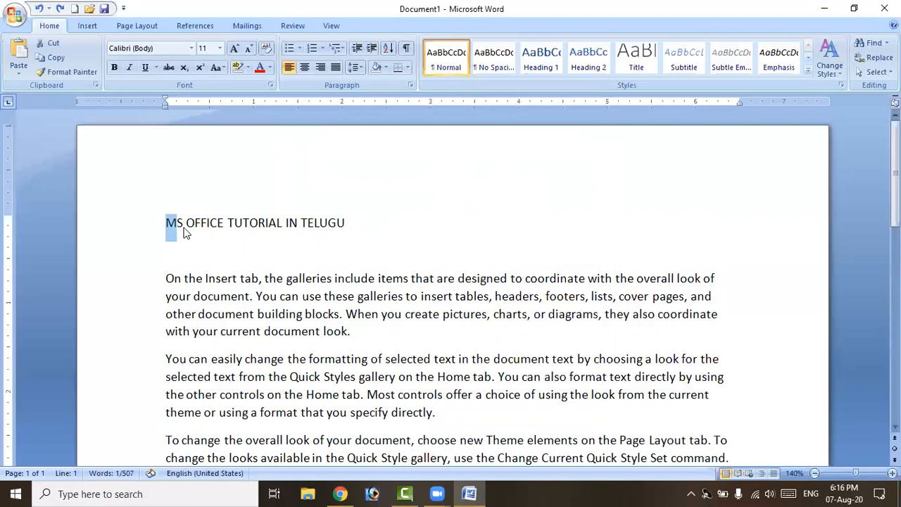
key(shift+Right)
key(shift+Right)
key(shift+Right)
key(shift+Right)
key(shift+Right)
key(shift+Right)
key(shift+Right)
key(shift+Right)
key(shift+Right)
key(shift+Right)
key(shift+Right)
key(shift+Right)
key(shift+Right)
key(shift+Right)
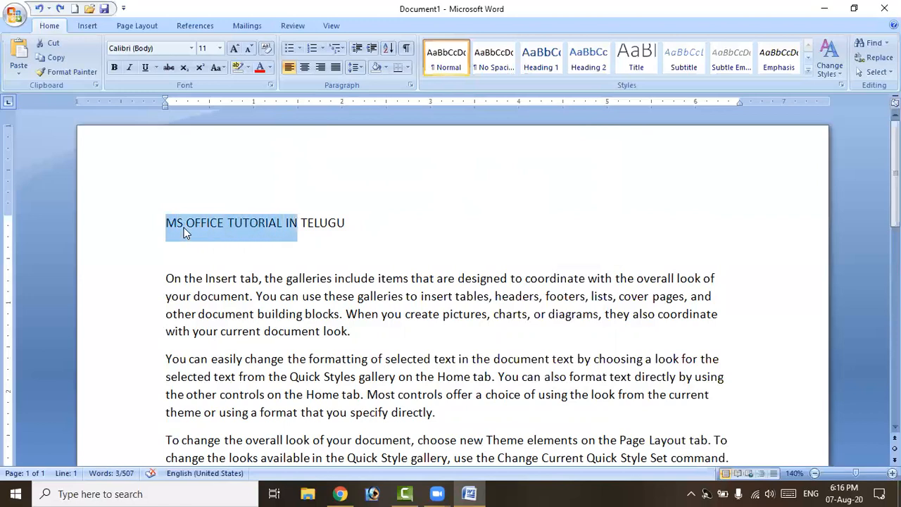
key(shift+Right)
key(shift+Right)
key(shift+Right)
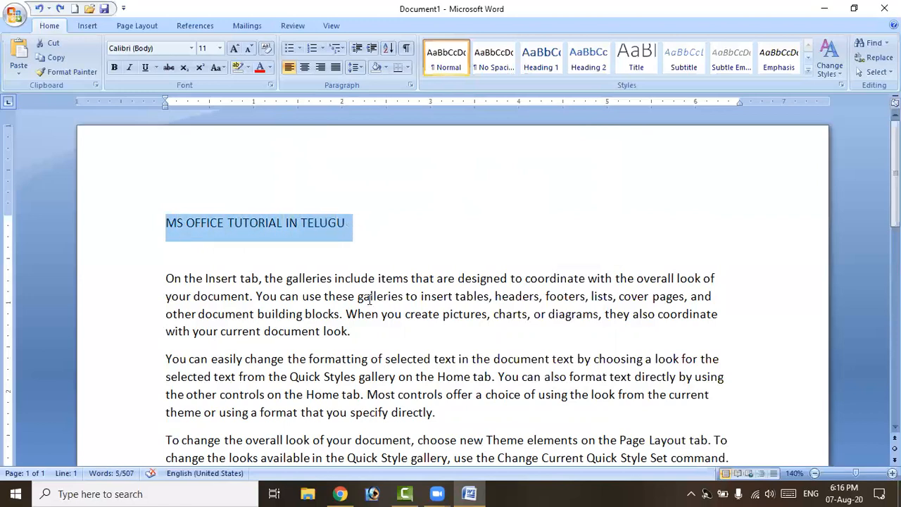
click(270, 85)
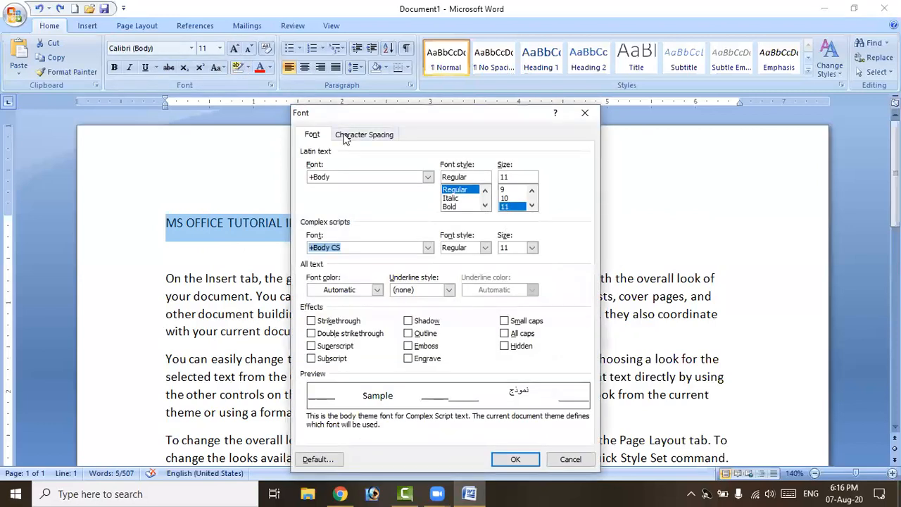
click(359, 135)
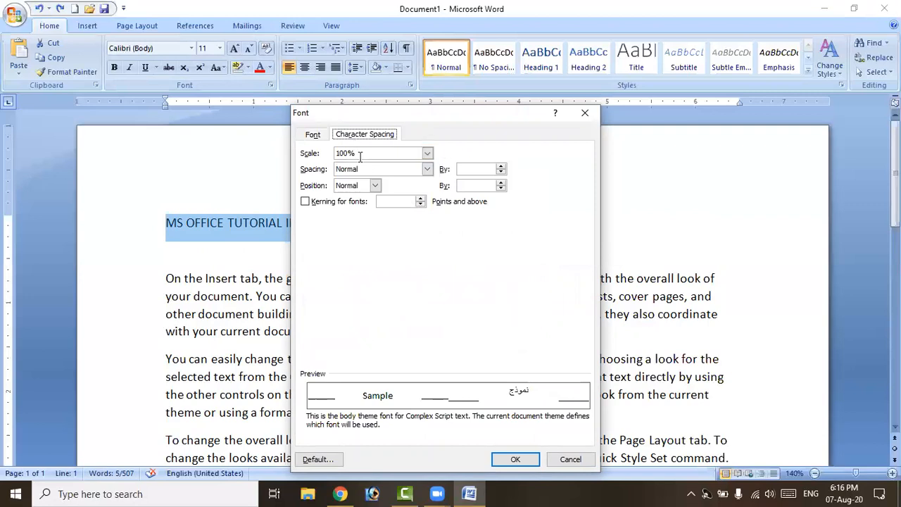
click(428, 170)
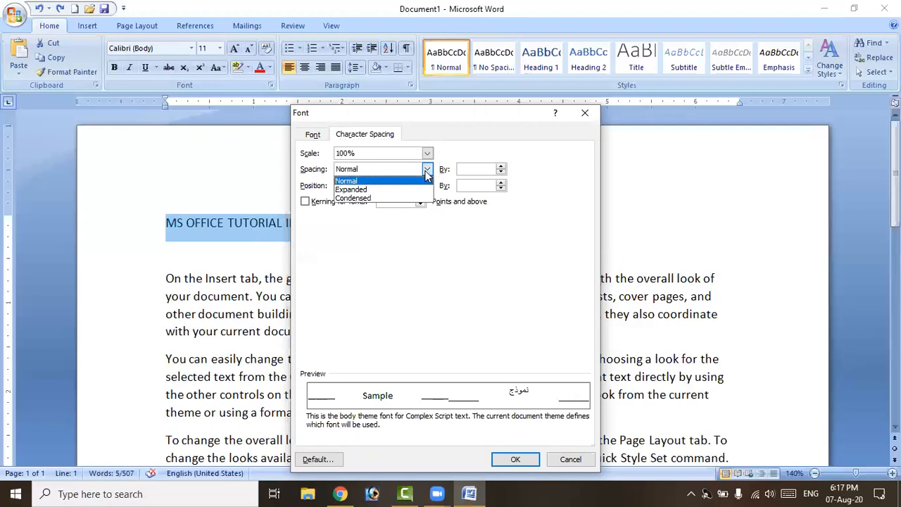
click(381, 191)
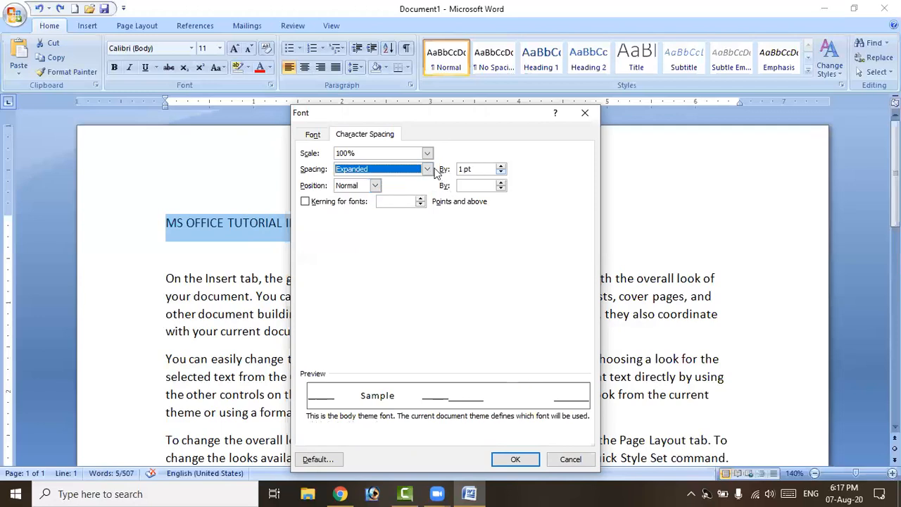
click(500, 167)
click(501, 167)
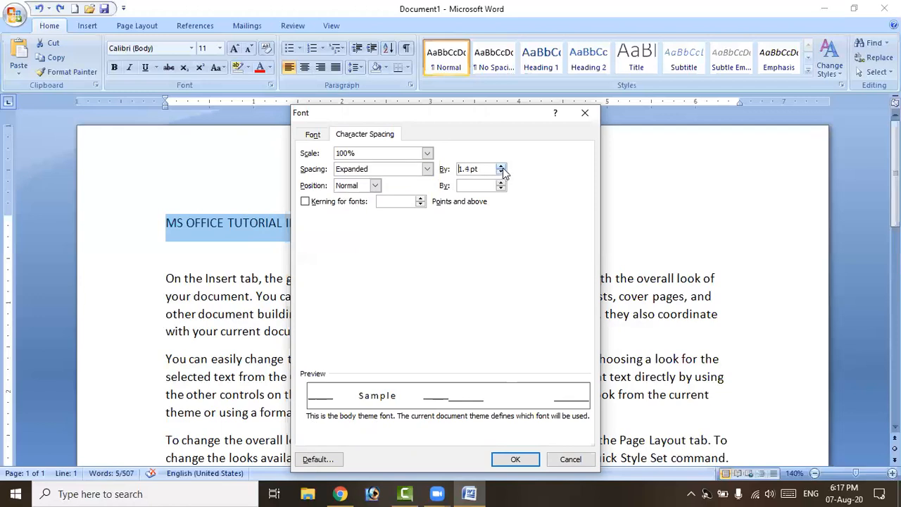
click(502, 168)
click(502, 167)
click(503, 167)
click(502, 168)
click(503, 168)
click(502, 167)
drag(503, 168, 503, 166)
click(514, 459)
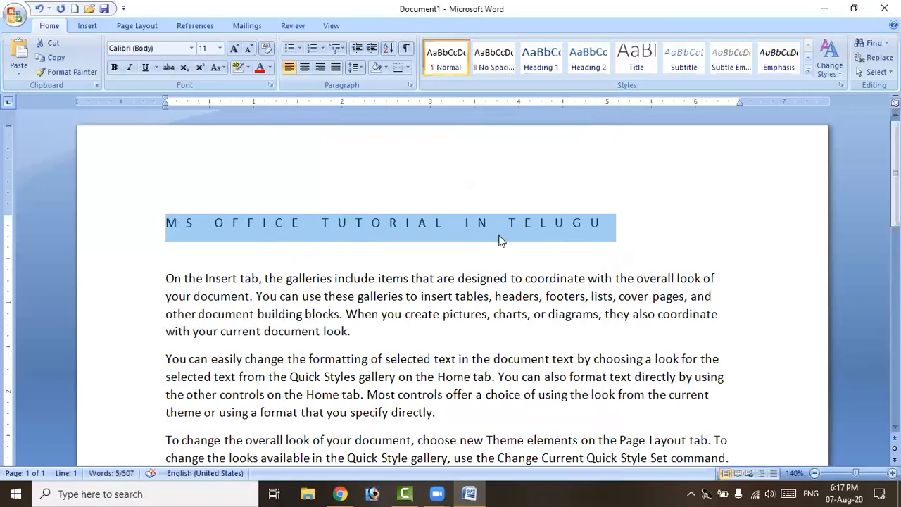
Step: Change the title line's character spacing to Condensed by 8.8 pt
click(272, 86)
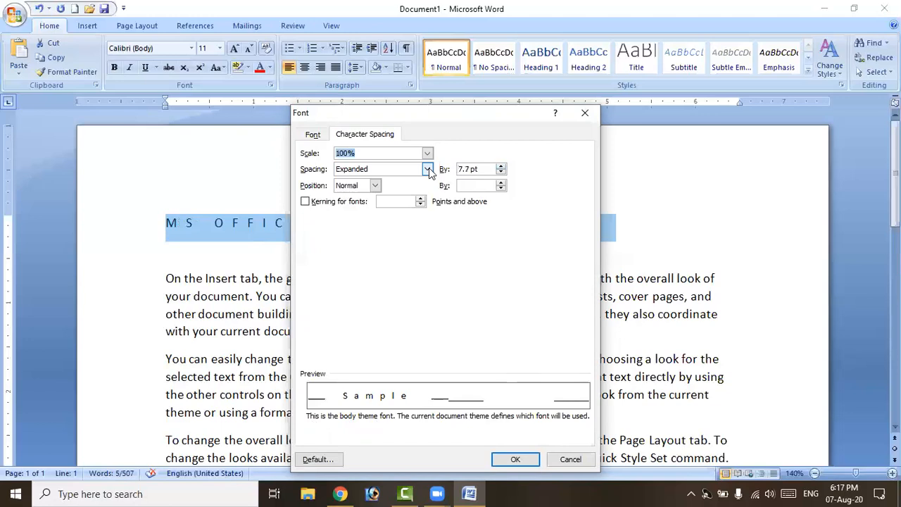
click(428, 170)
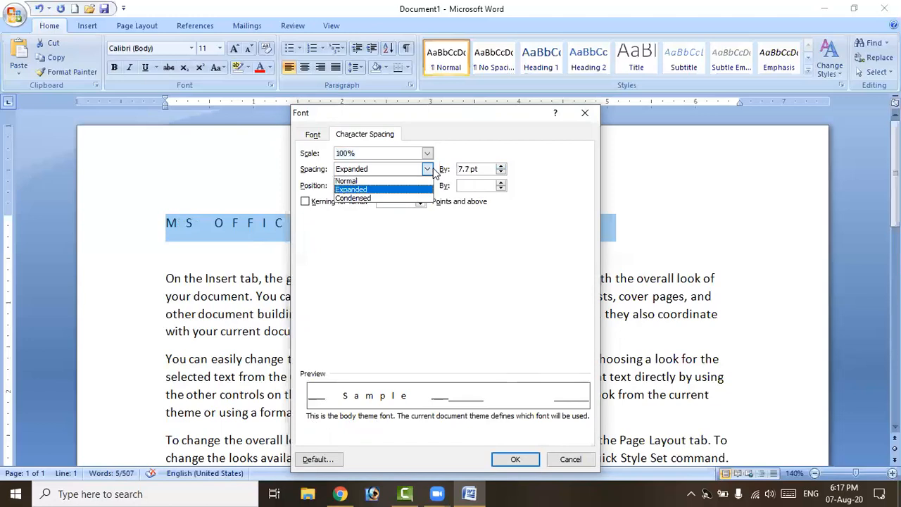
click(369, 199)
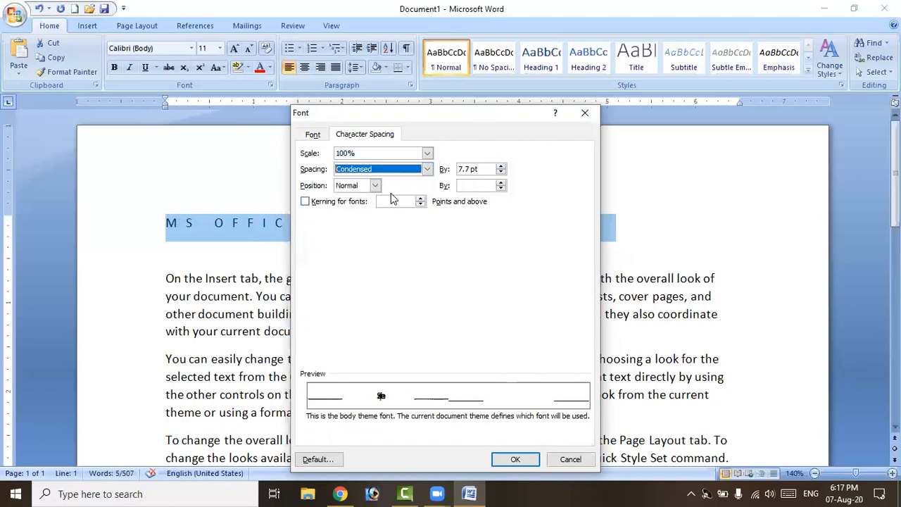
click(501, 171)
click(501, 169)
click(501, 169)
click(500, 170)
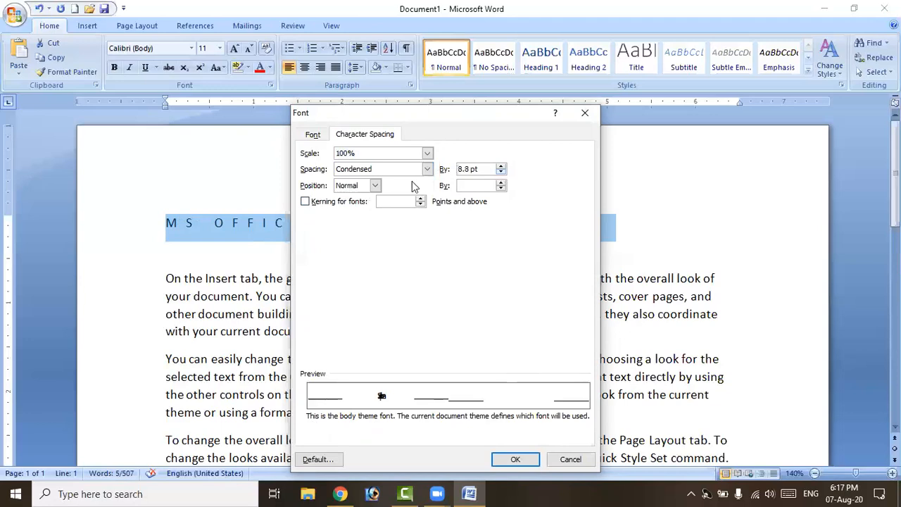
click(521, 460)
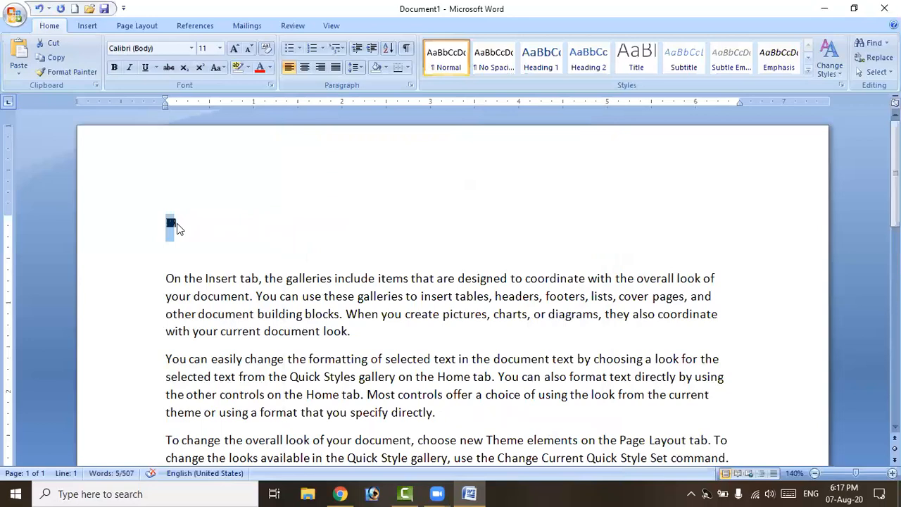
Step: Reset the title line's character spacing to Normal
click(275, 88)
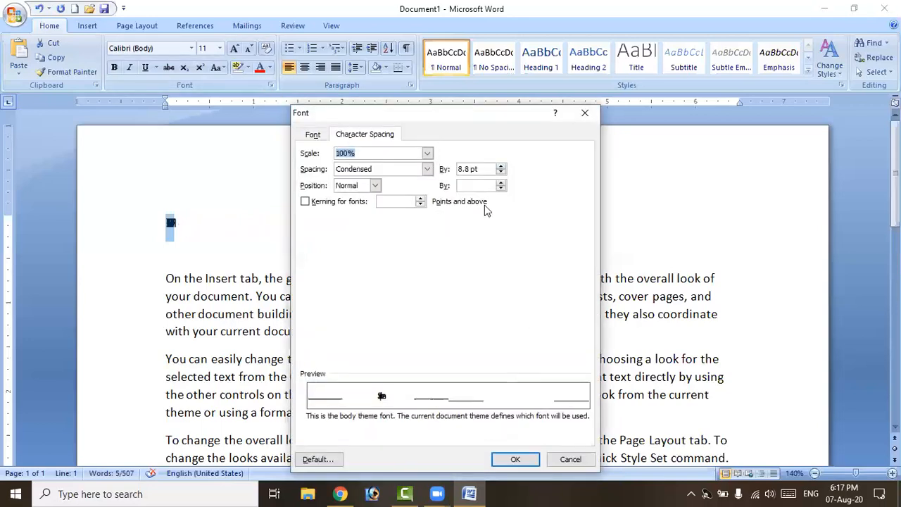
click(426, 170)
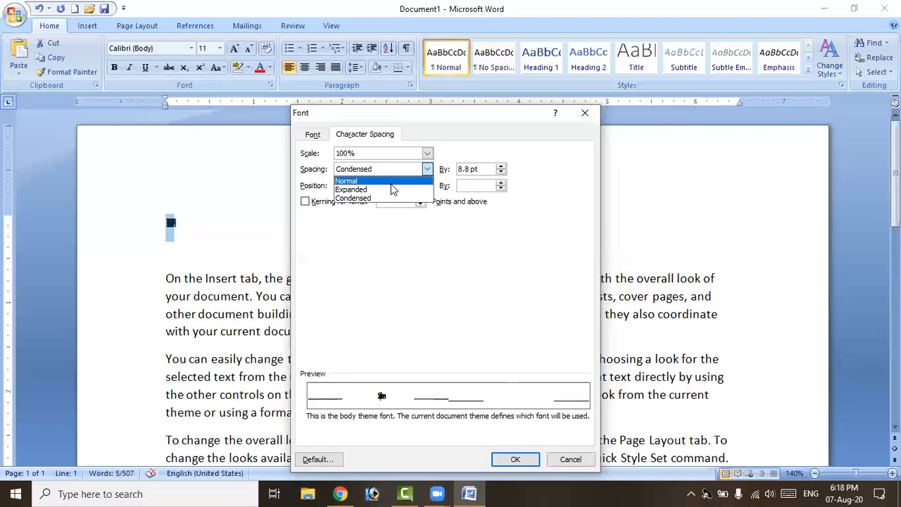
click(391, 183)
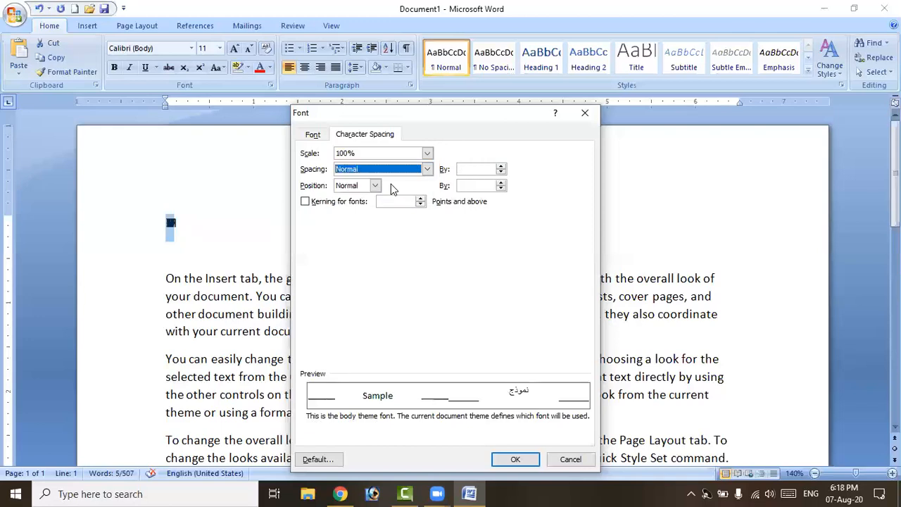
click(515, 460)
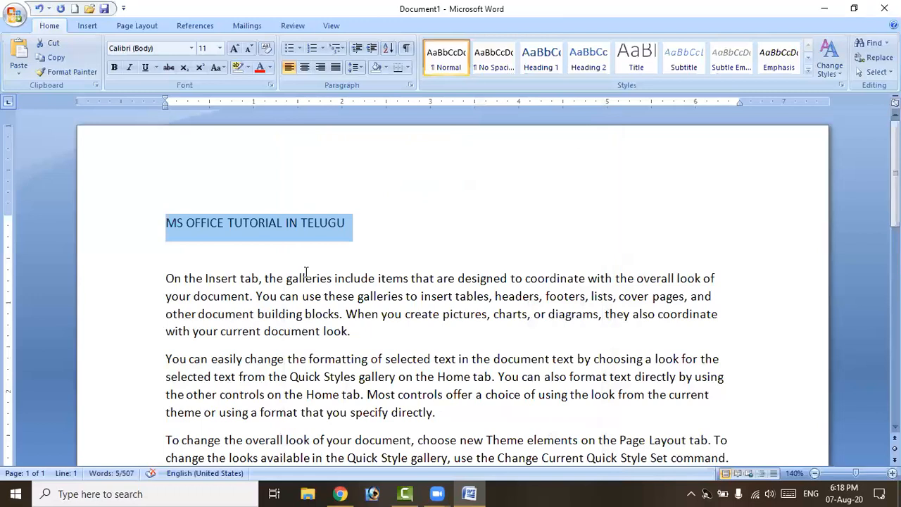
click(271, 85)
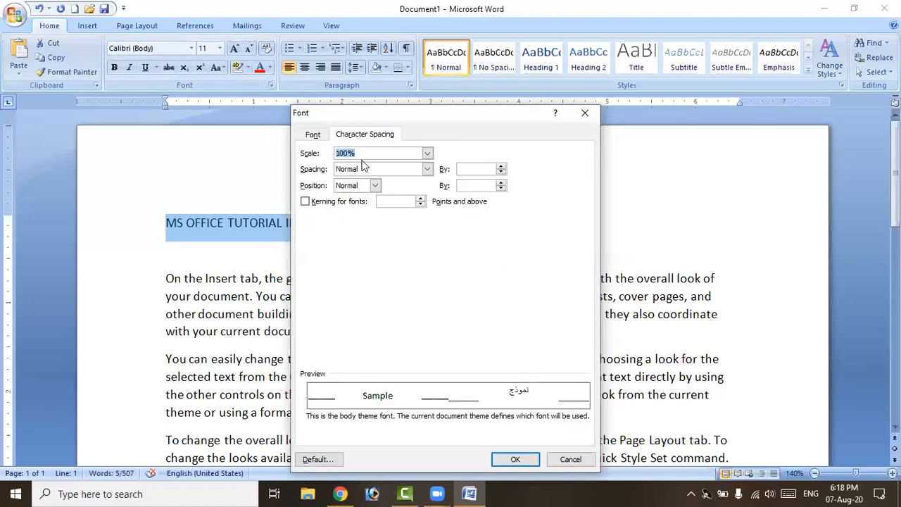
click(315, 135)
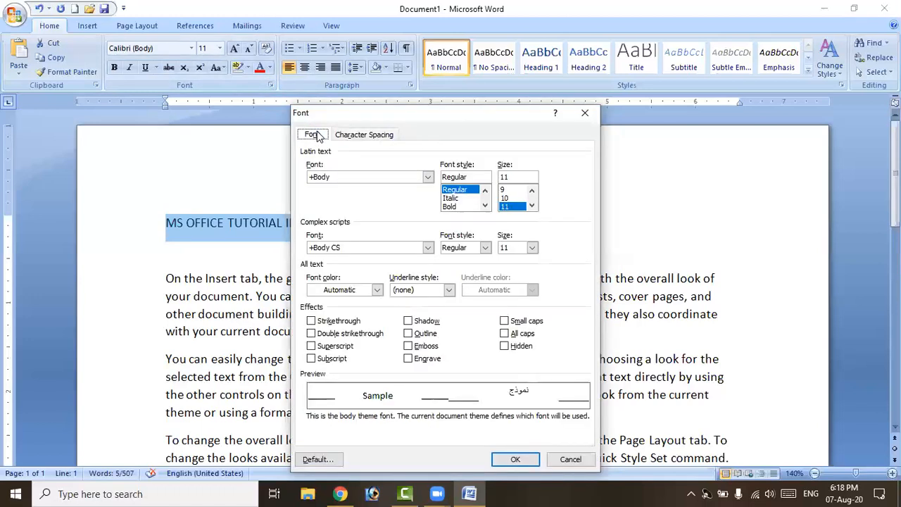
click(587, 116)
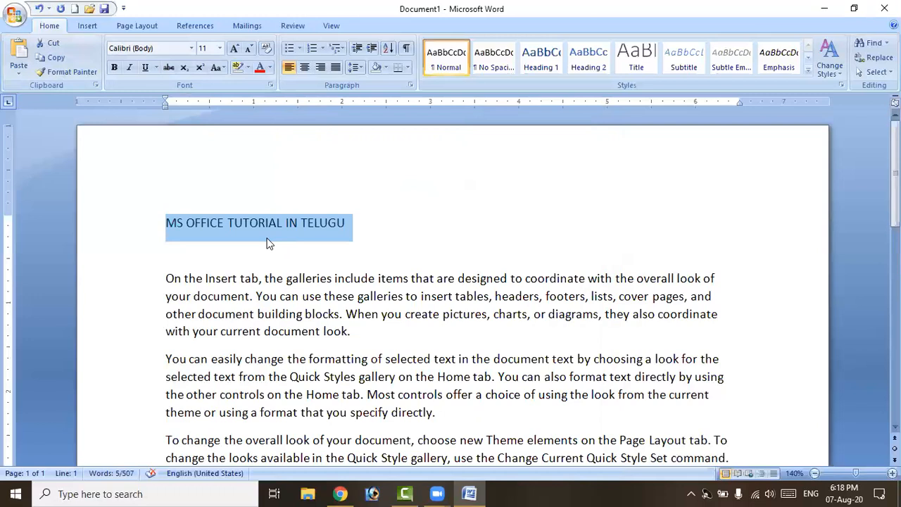
Step: Replace the title line with address lines reading "To", "The Manager", "Telugu Tech Zone By" plus the owner's first name, and "Anantapur"
key(Delete)
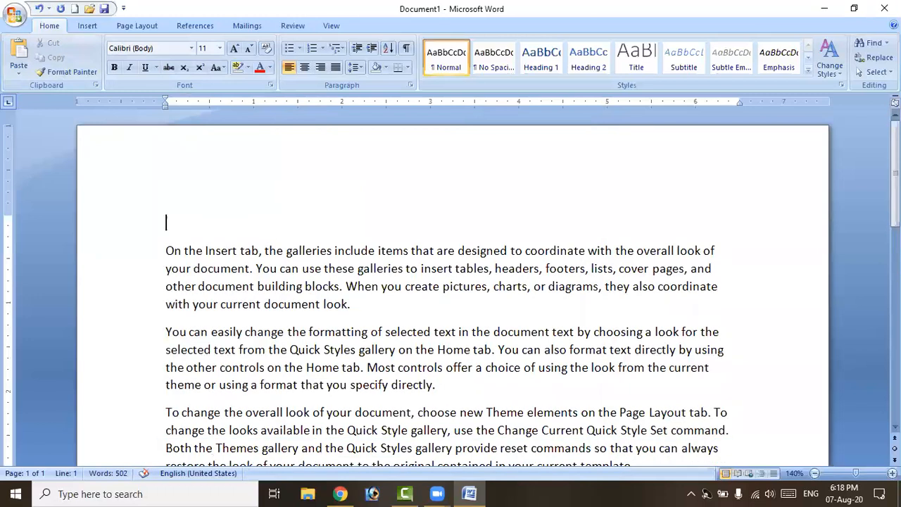
key(Return)
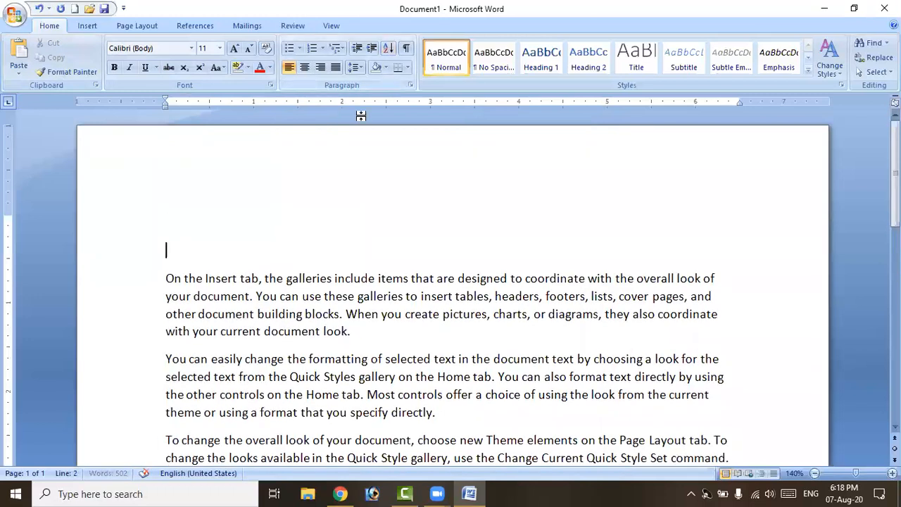
key(Up)
text(To)
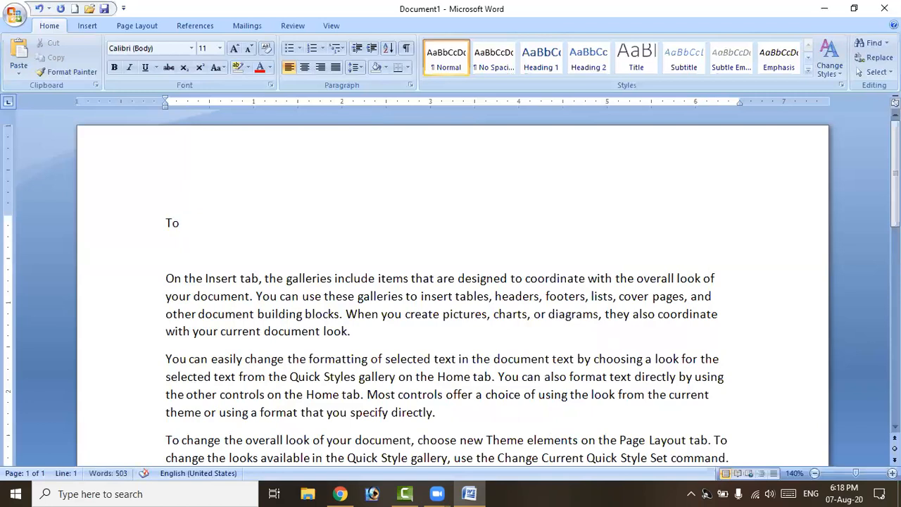
key(Return)
text(The M)
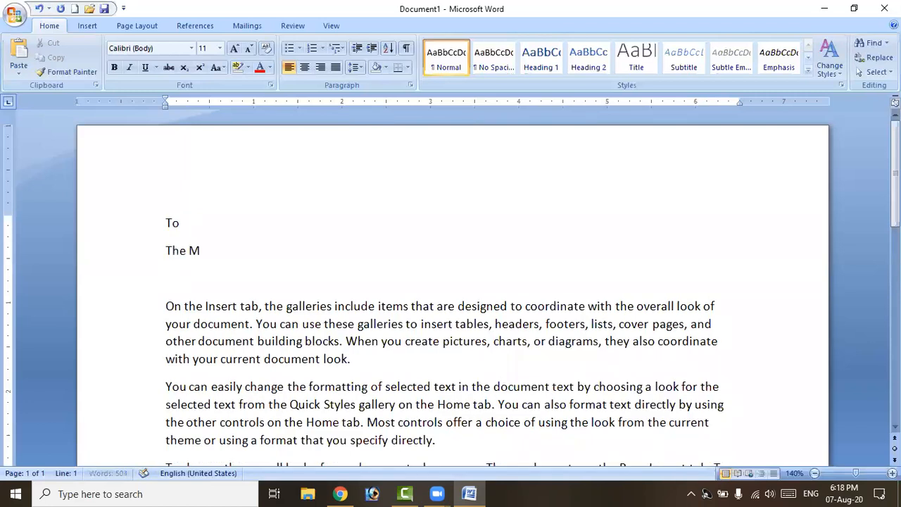
text(anager)
key(Return)
text(Telugu Tech)
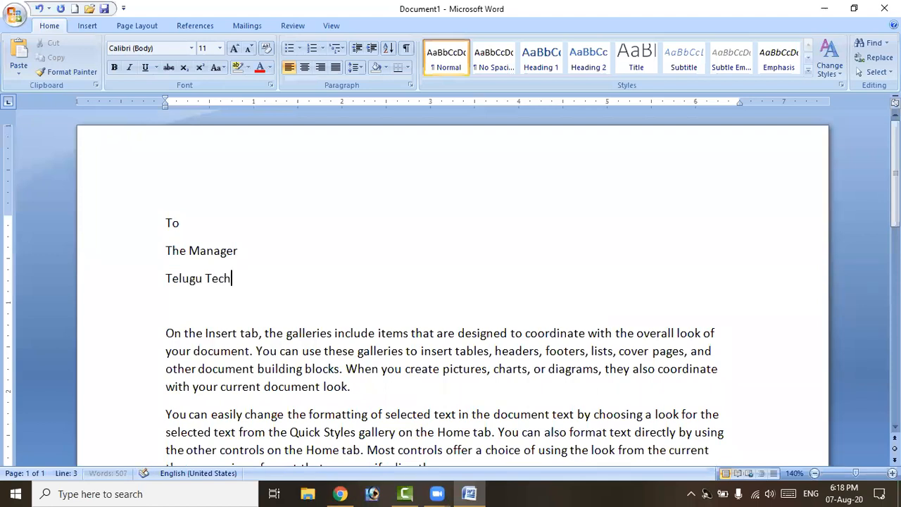
text( Zone By Anji)
key(Return)
text(An)
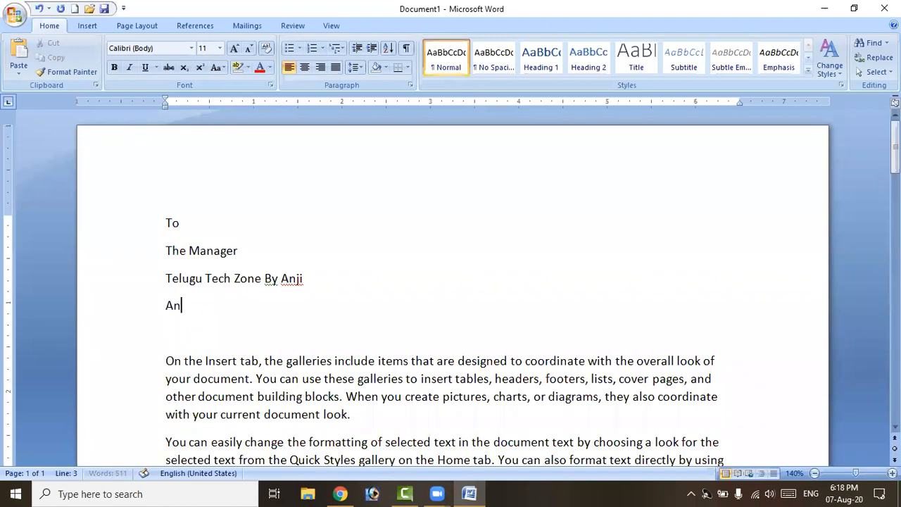
text(antapur)
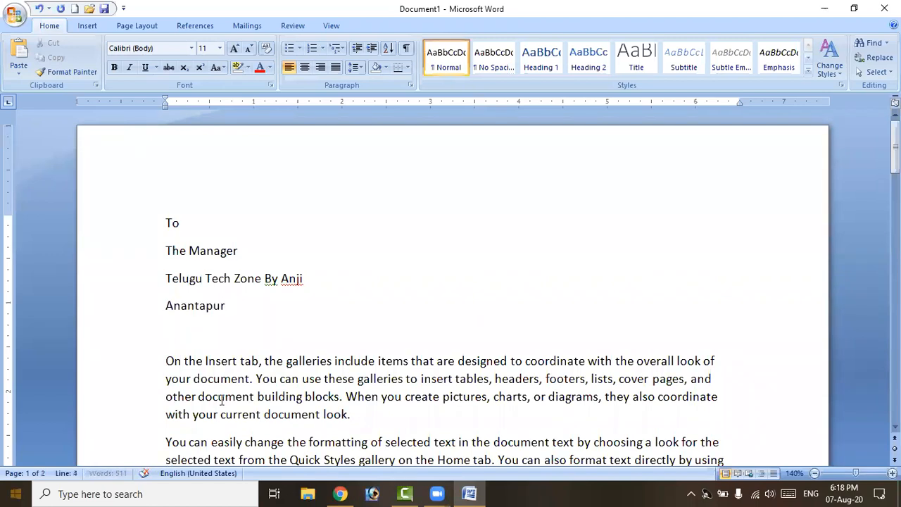
Step: Center the four address lines at the start of the document and switch them to right alignment
drag(229, 310, 153, 239)
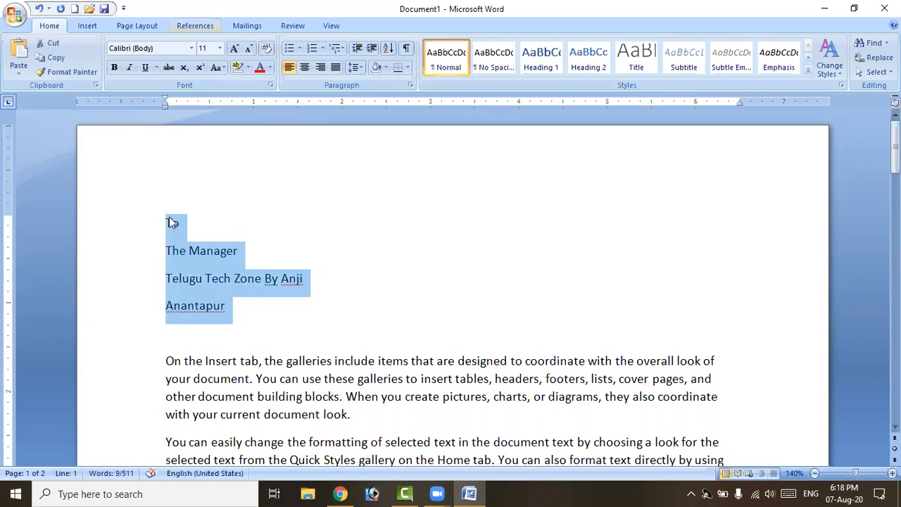
click(304, 68)
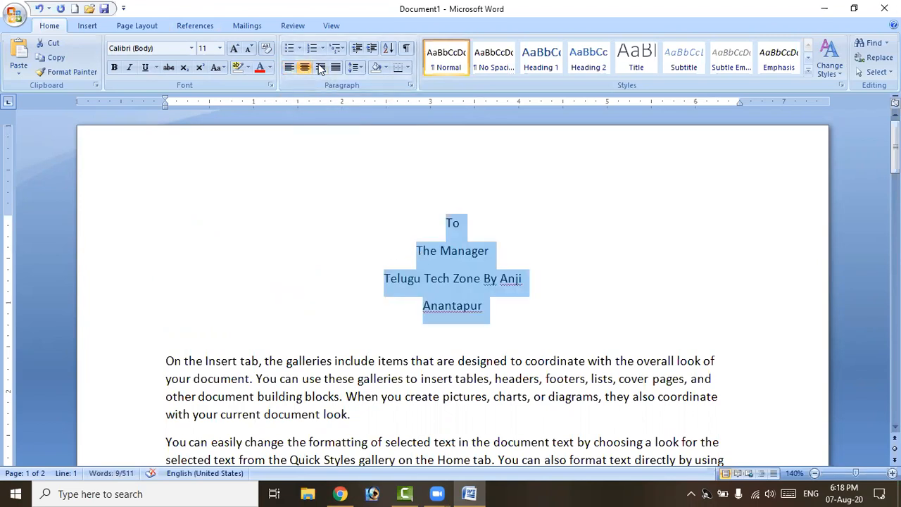
key(ctrl+r)
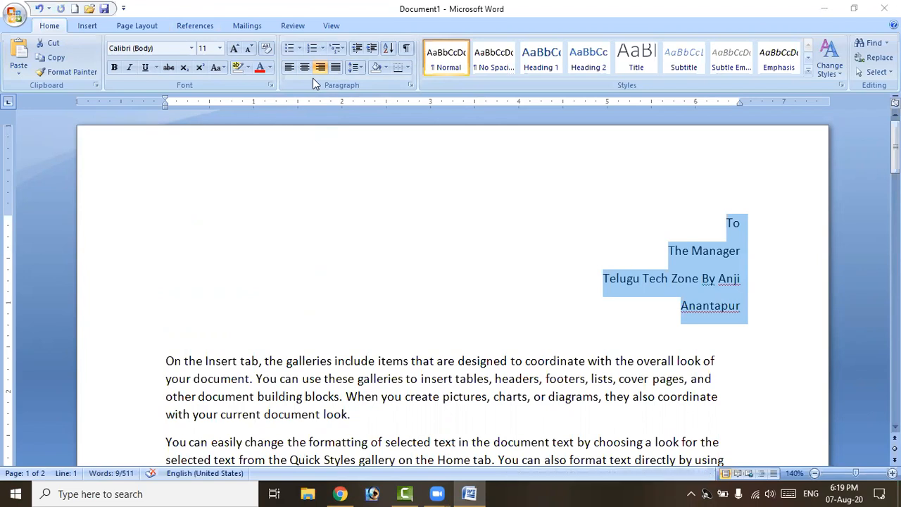
Step: Align the four address lines to the left margin
click(315, 84)
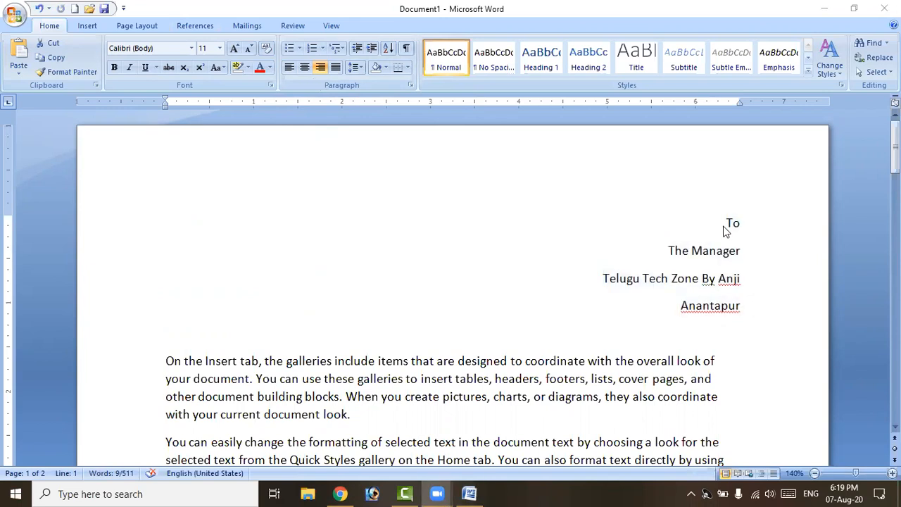
click(724, 226)
click(289, 67)
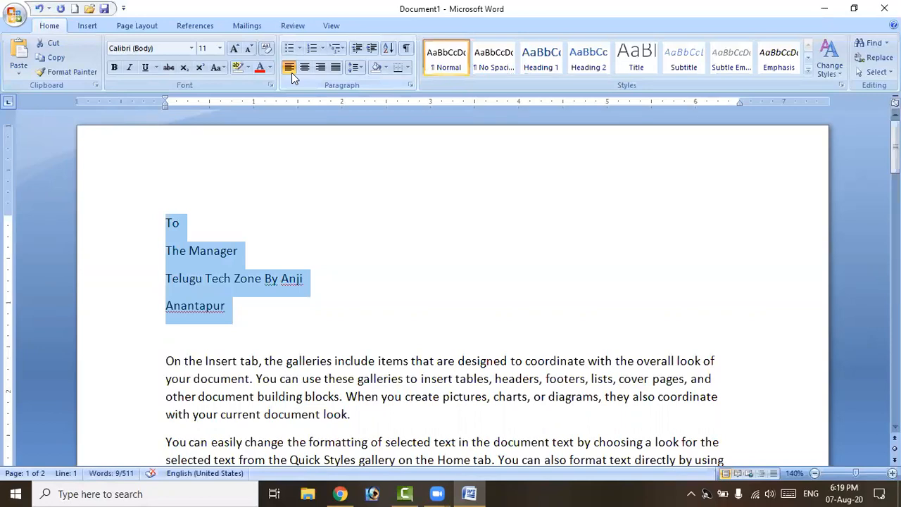
Step: Center the first two body paragraphs below the address lines and switch them to right alignment
click(277, 378)
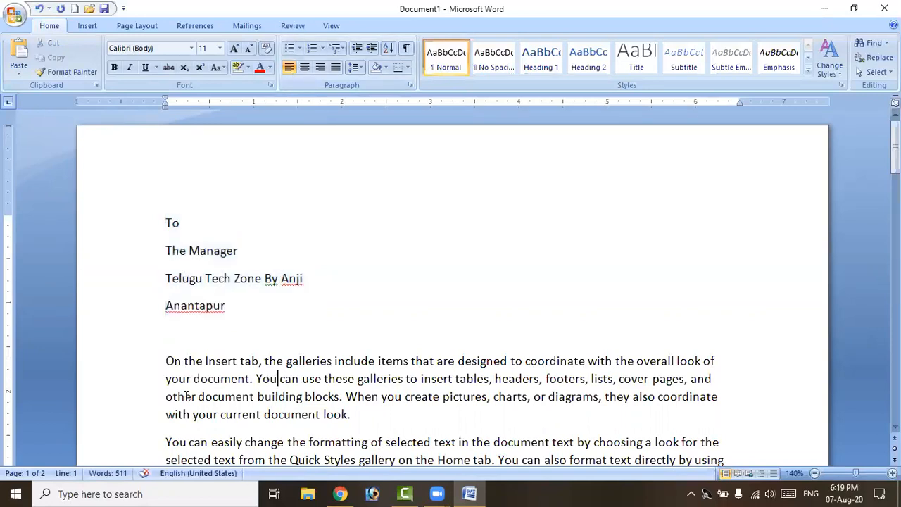
scroll(165, 322, down, 1)
click(166, 303)
drag(166, 303, 490, 389)
scroll(477, 387, down, 1)
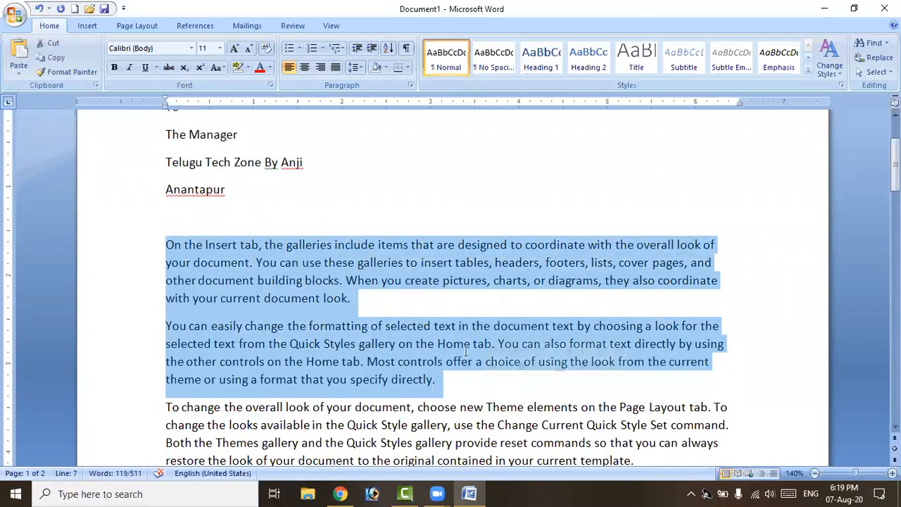
scroll(280, 113, up, 2)
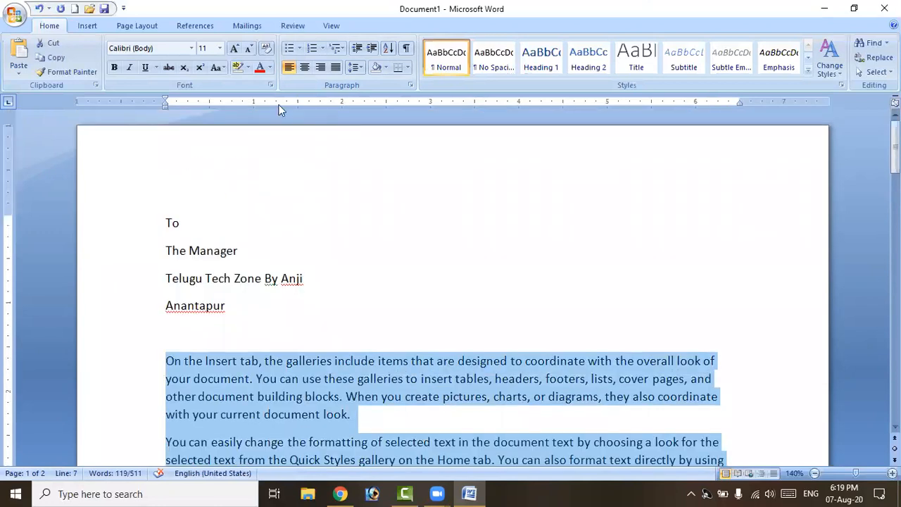
click(302, 72)
click(321, 70)
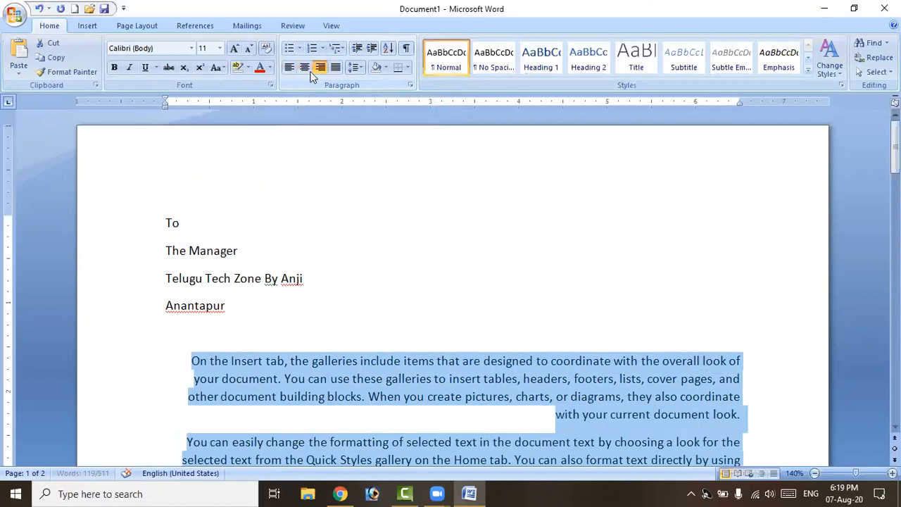
Step: Return the first two body paragraphs to left alignment and justify them to both margins
click(289, 70)
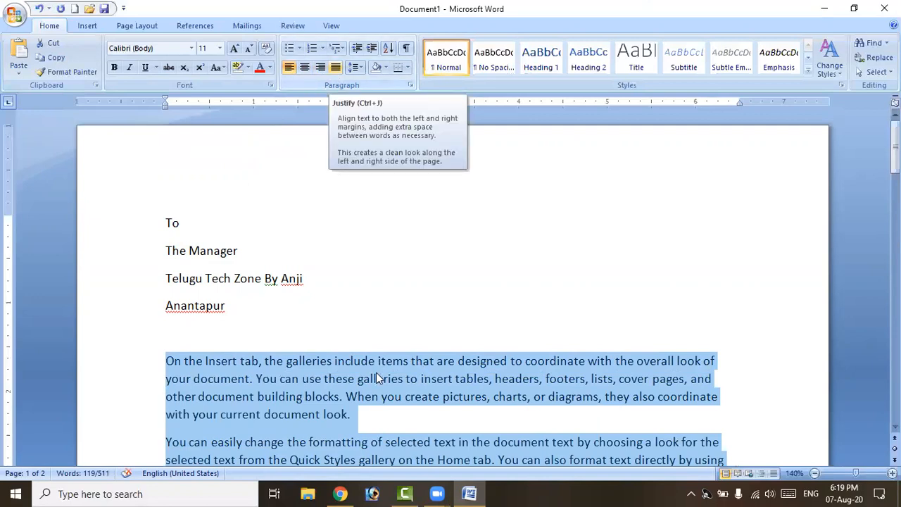
scroll(238, 367, down, 2)
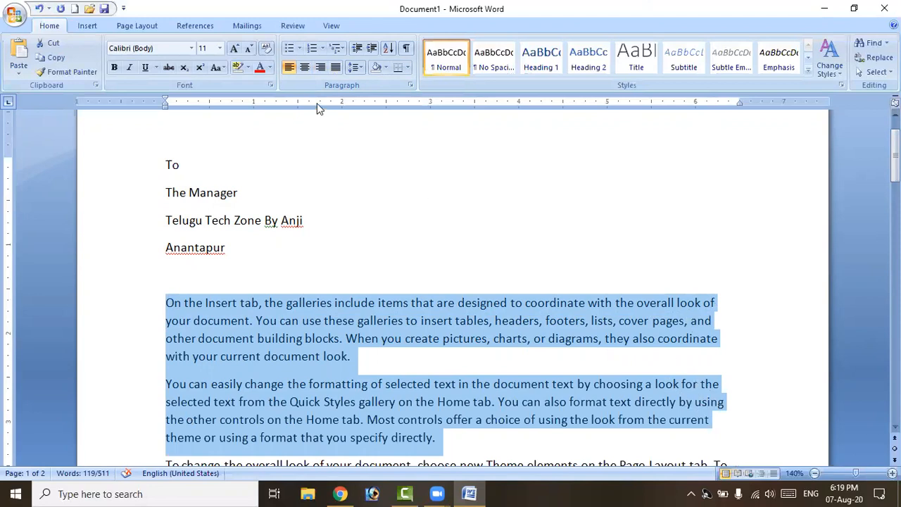
click(335, 67)
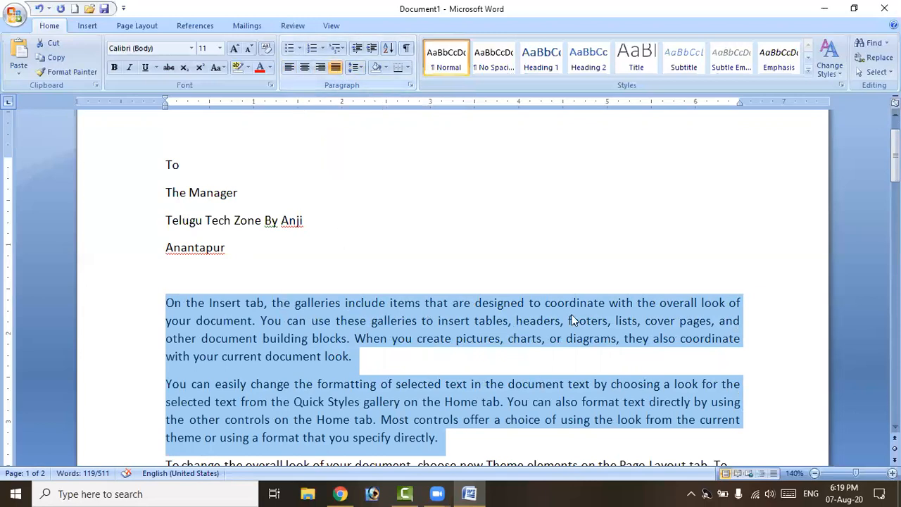
drag(216, 248, 328, 106)
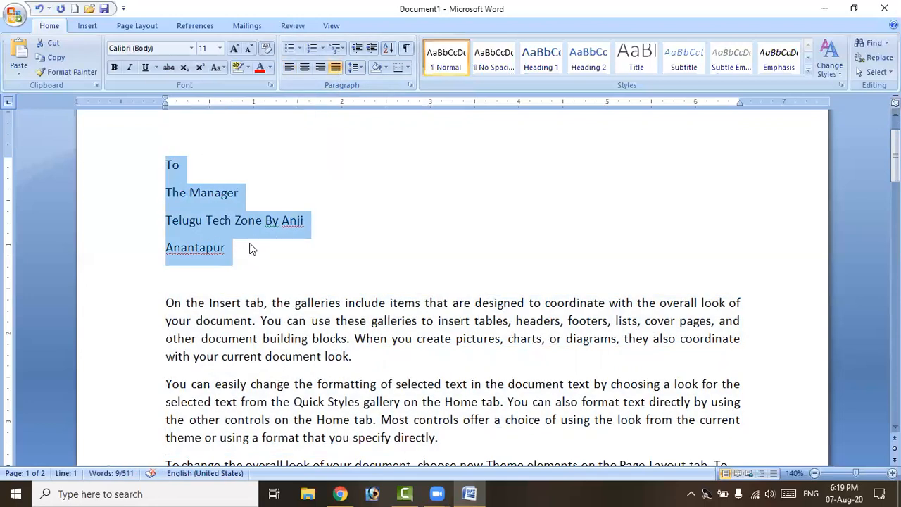
click(272, 352)
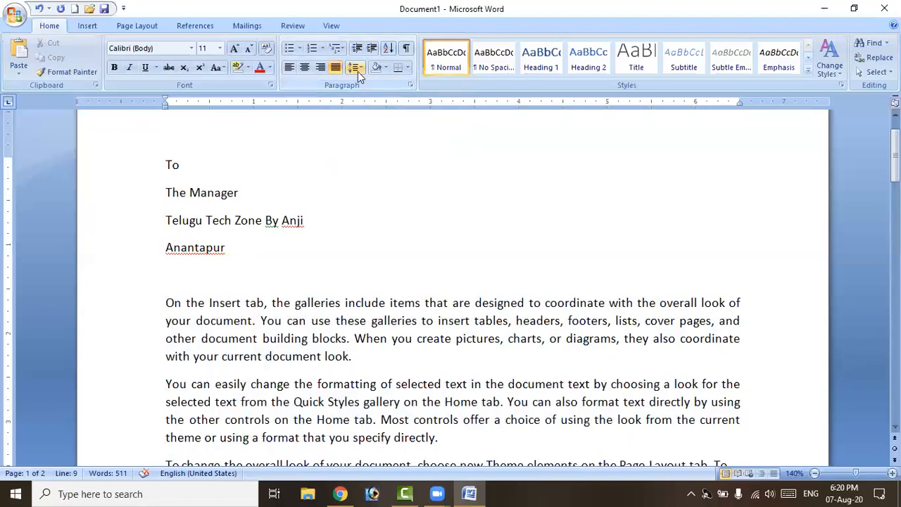
Step: Set the line spacing of the first body paragraph below the address lines to 1.0
scroll(293, 356, down, 3)
drag(158, 189, 368, 241)
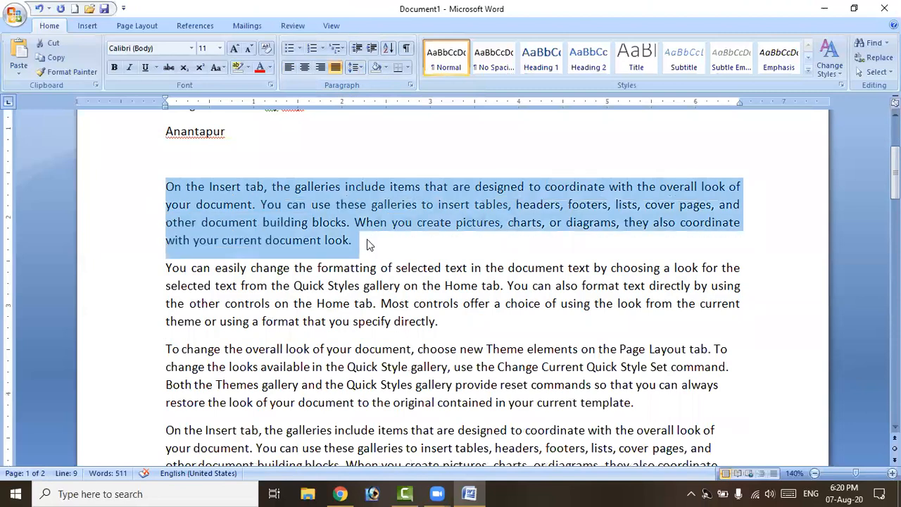
click(362, 70)
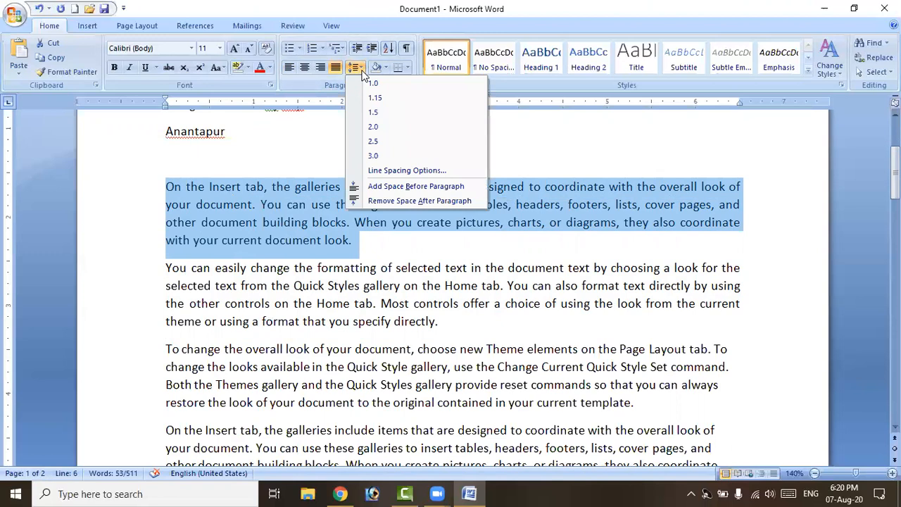
click(401, 84)
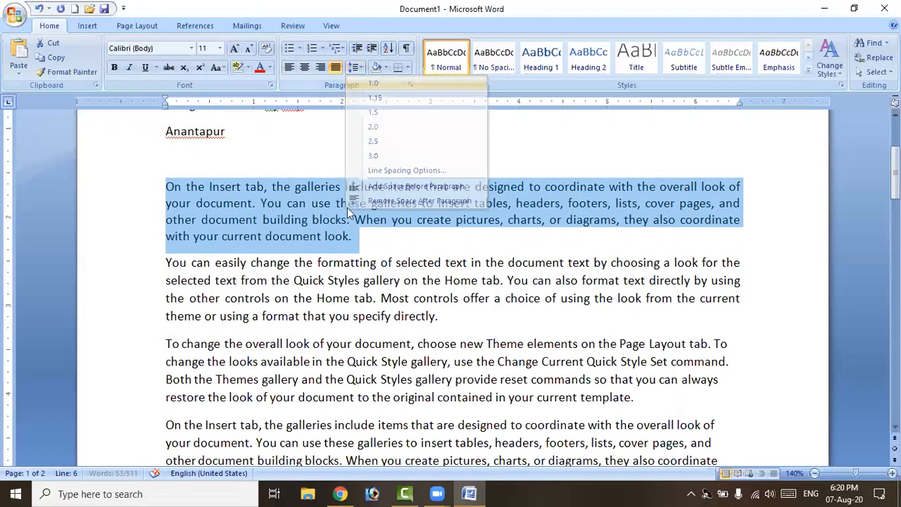
Step: Try a line spacing of 1.5 on the first body paragraph and reduce it to 1.15
click(357, 66)
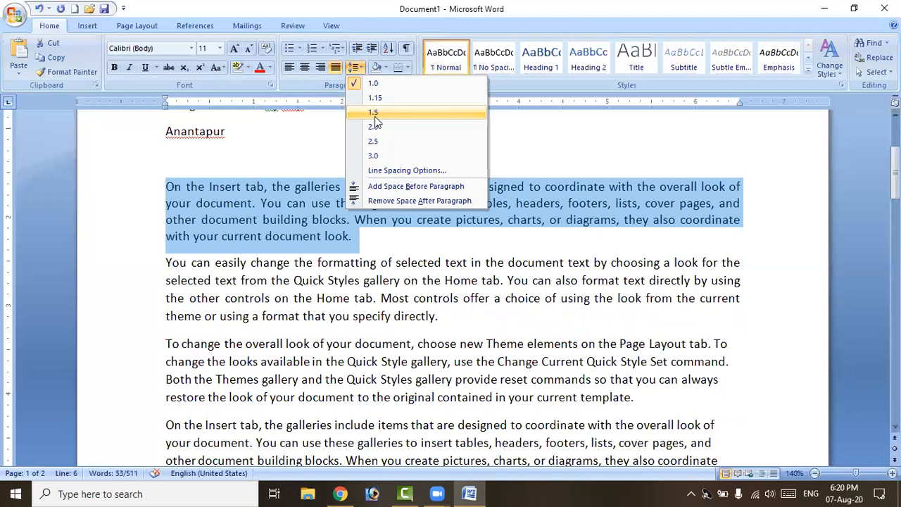
click(375, 115)
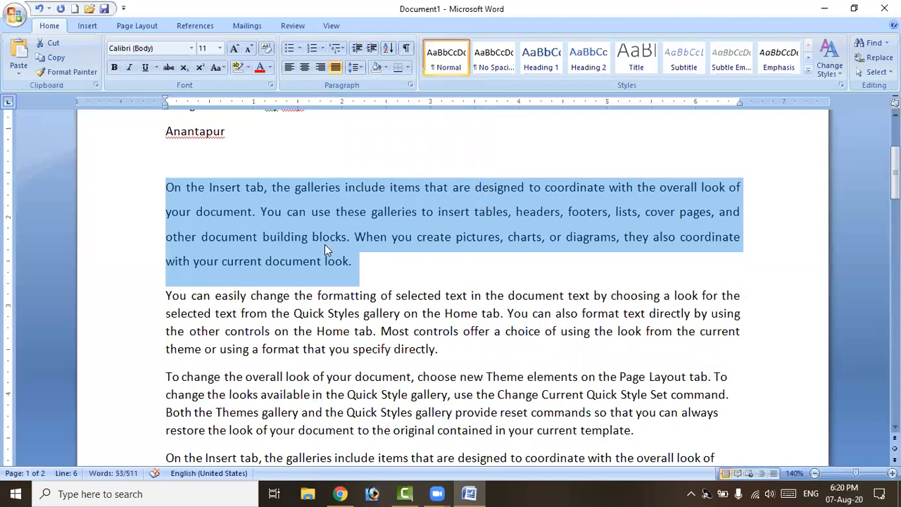
click(356, 67)
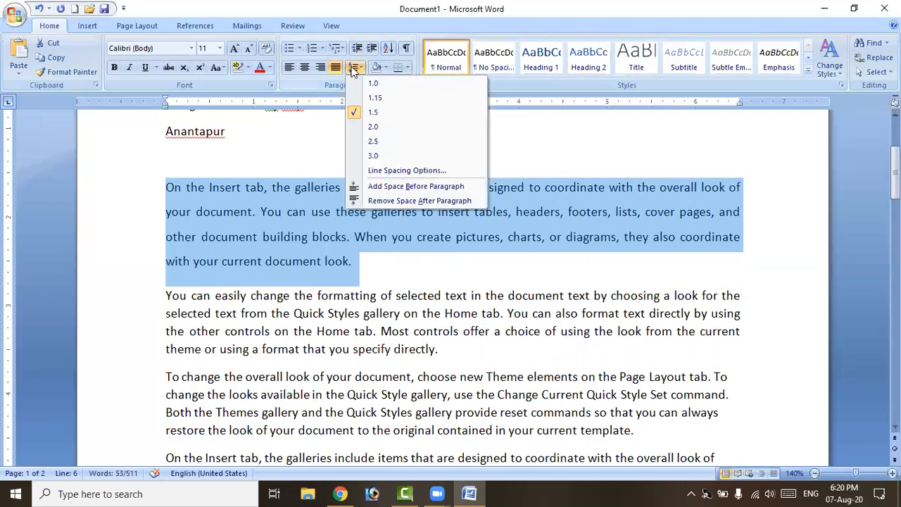
click(376, 99)
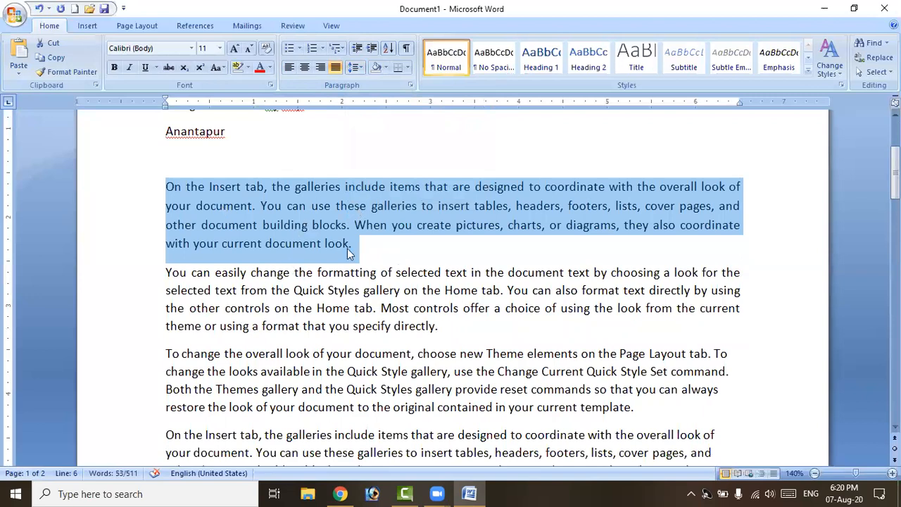
Step: Increase the first body paragraph's line spacing through the presets 2.0, 2.5 and 3.0
click(356, 67)
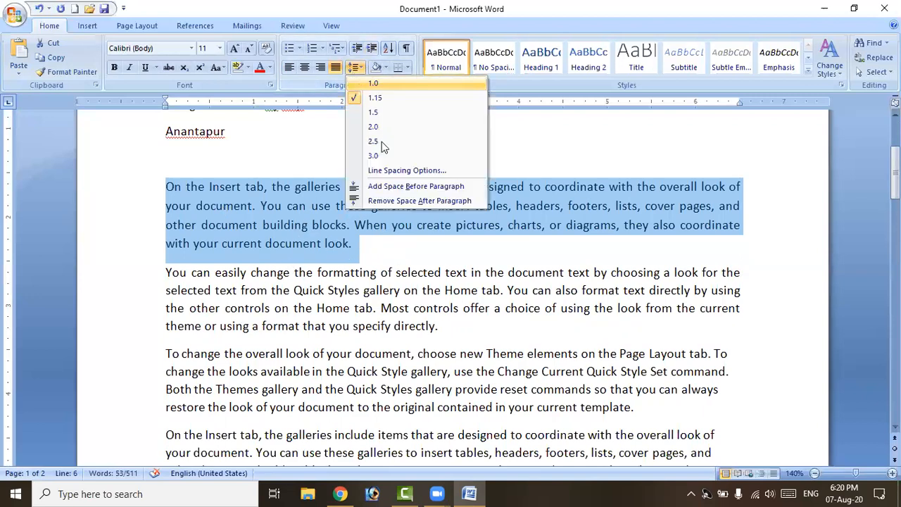
click(376, 124)
click(356, 67)
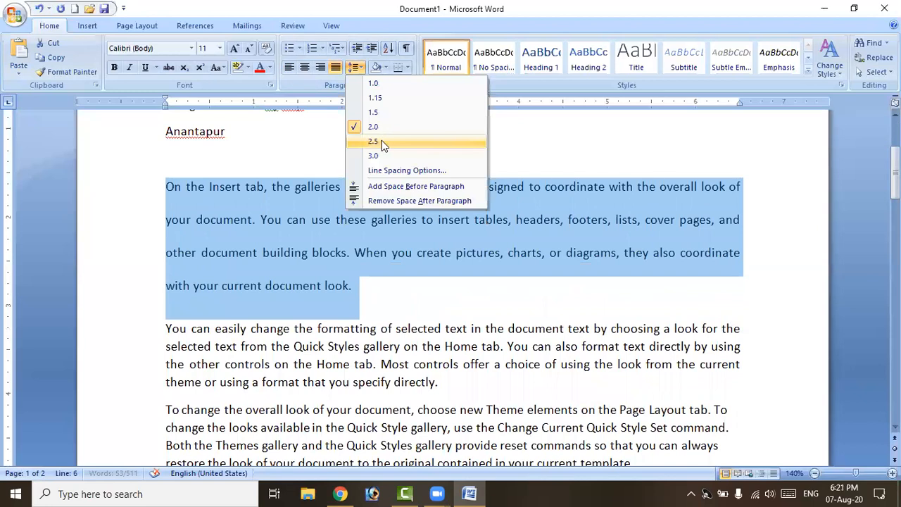
click(382, 140)
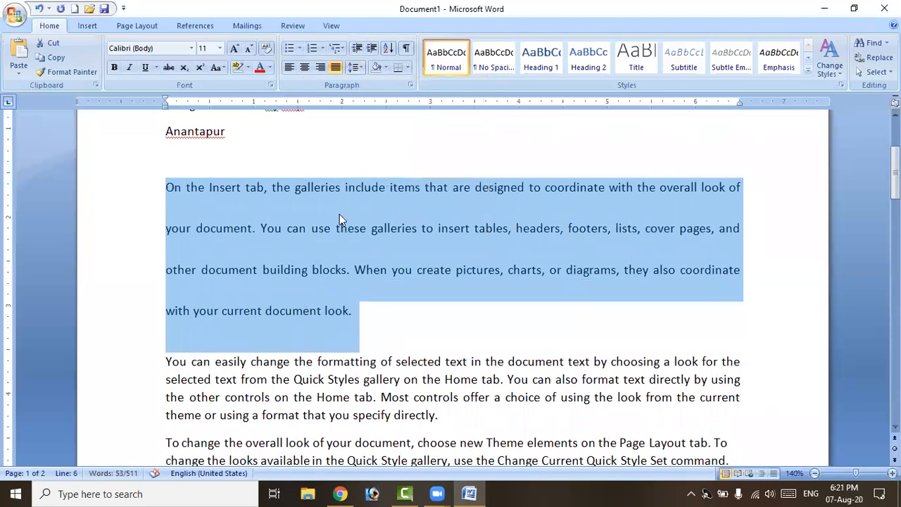
click(356, 68)
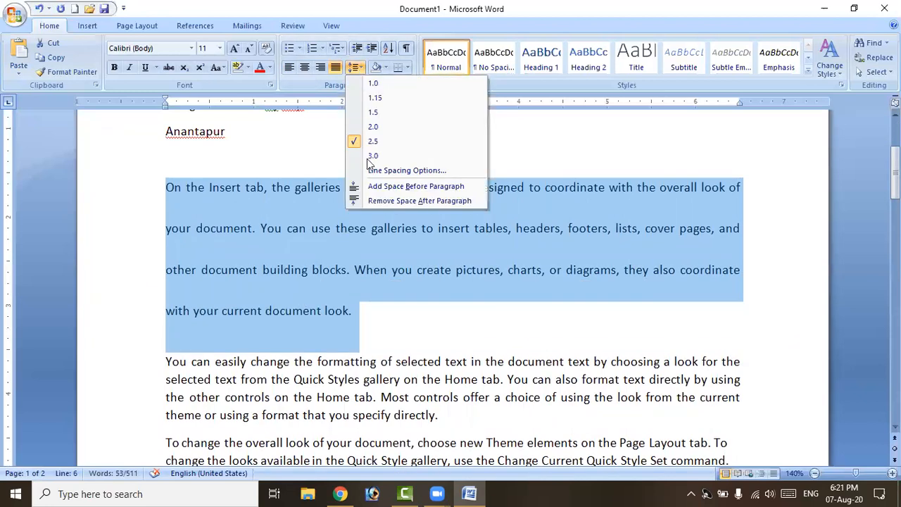
click(372, 155)
Step: Apply a custom Multiple line spacing of 4.5 to the first body paragraph through the line spacing options
click(356, 67)
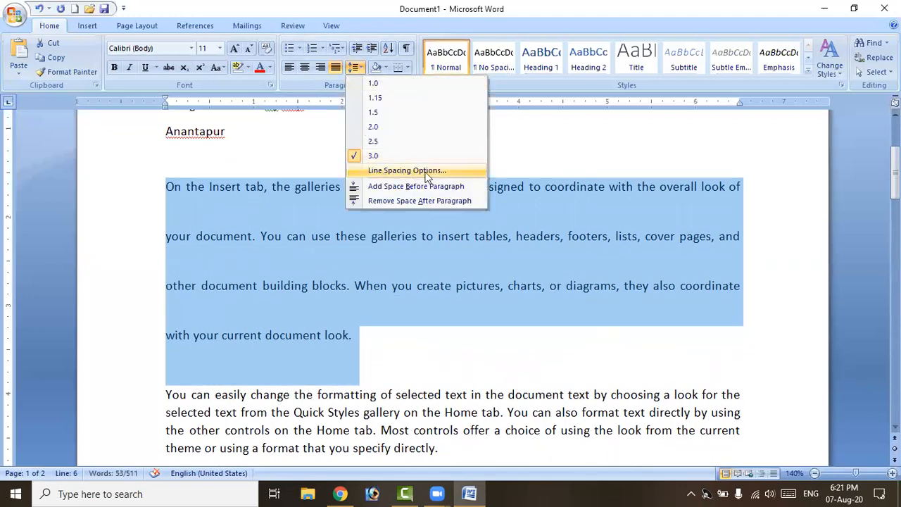
click(427, 176)
click(541, 257)
click(541, 258)
click(540, 258)
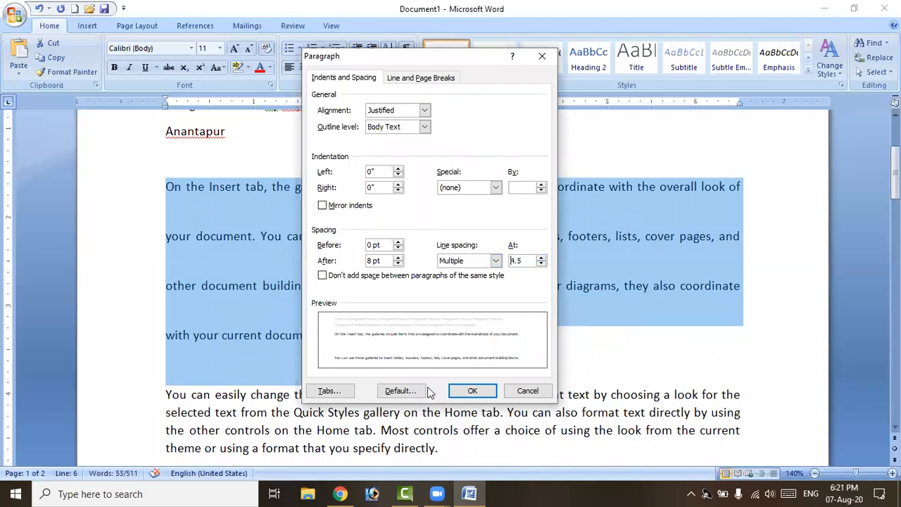
click(473, 392)
Step: Reduce the first body paragraph's line spacing through 1.5 and 1.15 down to 1.0
click(360, 65)
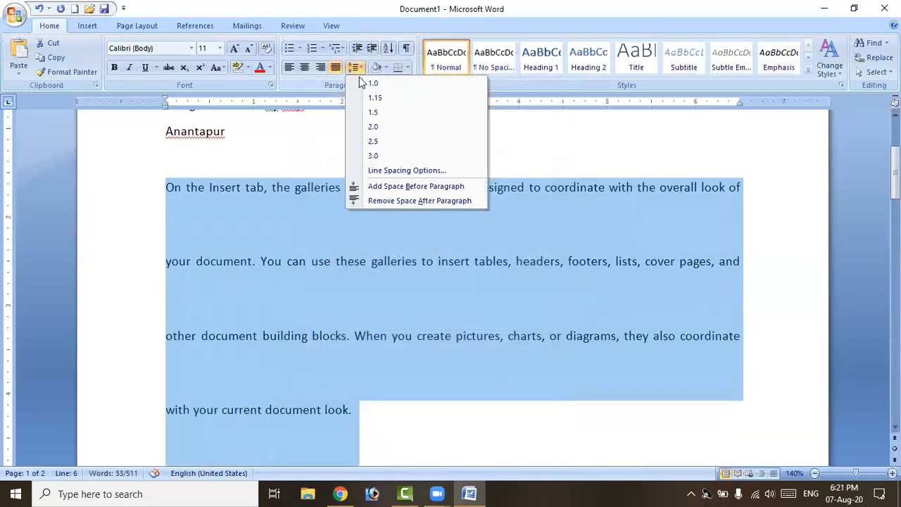
click(378, 112)
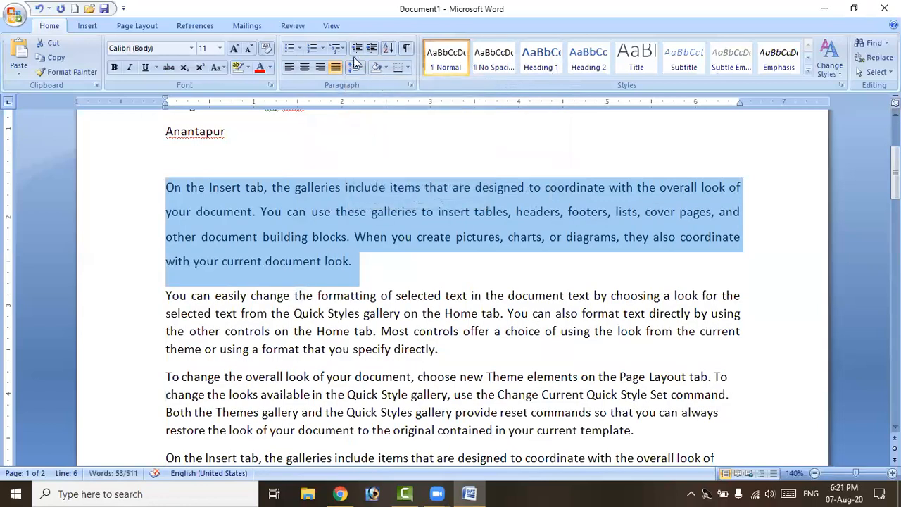
click(354, 67)
click(385, 98)
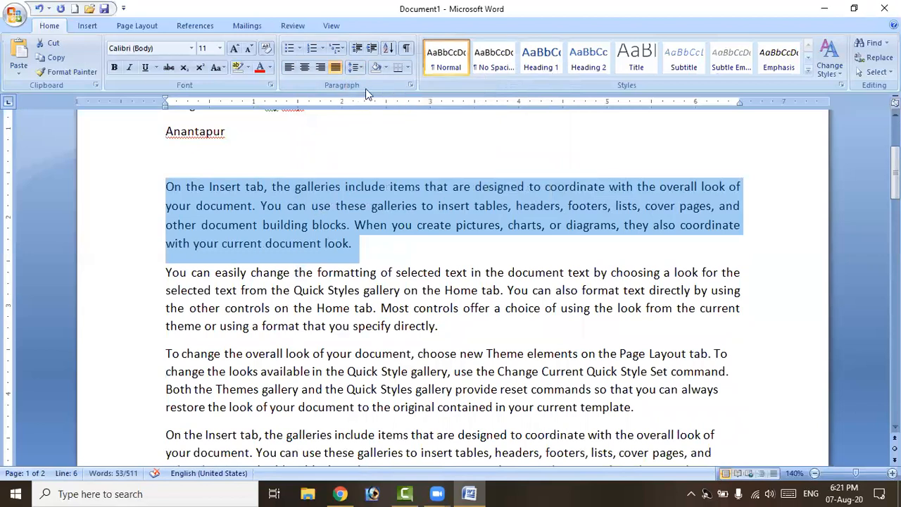
click(359, 65)
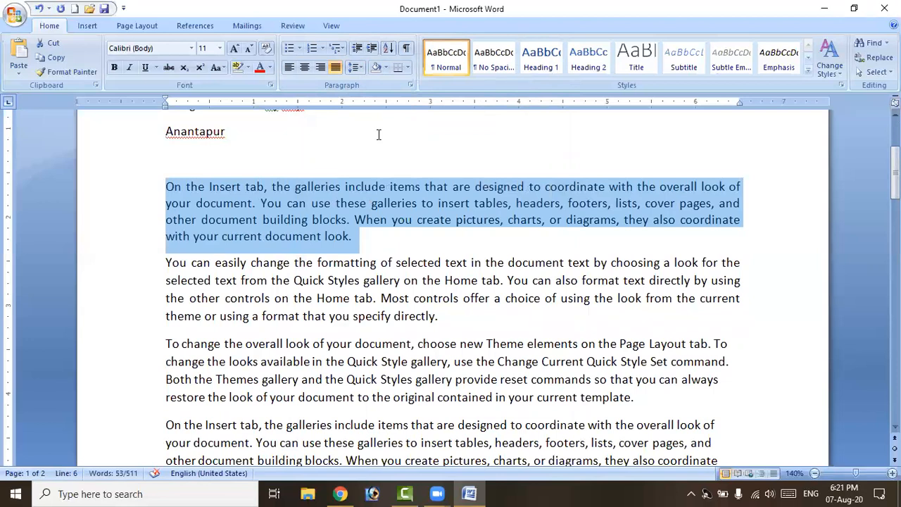
Step: Select the first three body paragraphs and remove the space after each paragraph
click(341, 186)
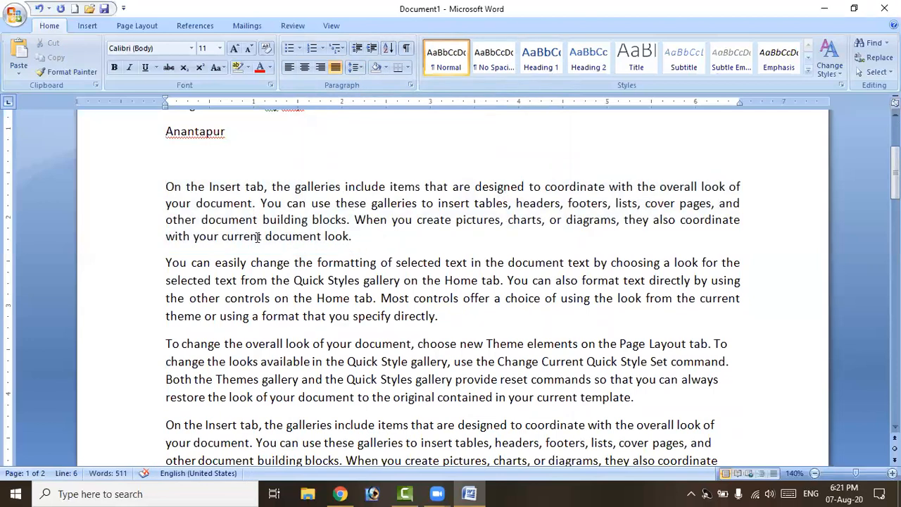
click(291, 297)
click(357, 412)
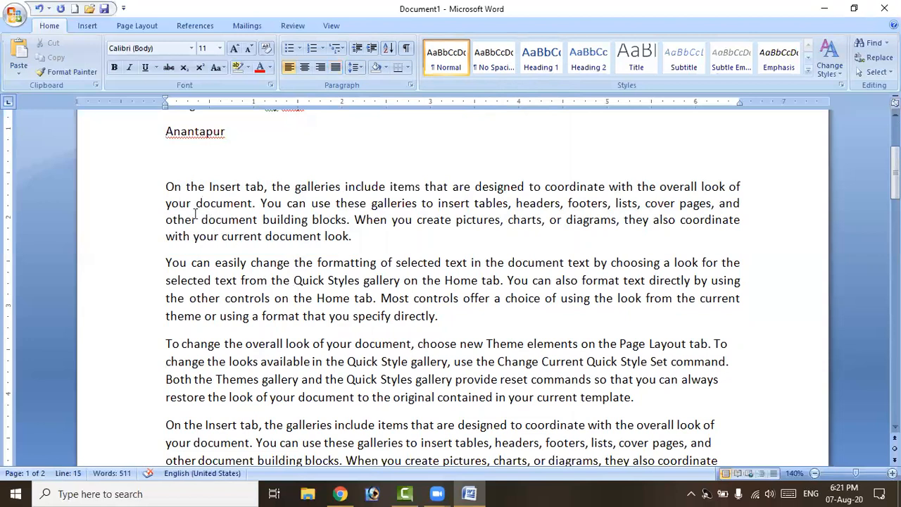
drag(159, 192, 542, 407)
click(456, 397)
click(168, 186)
drag(166, 187, 713, 384)
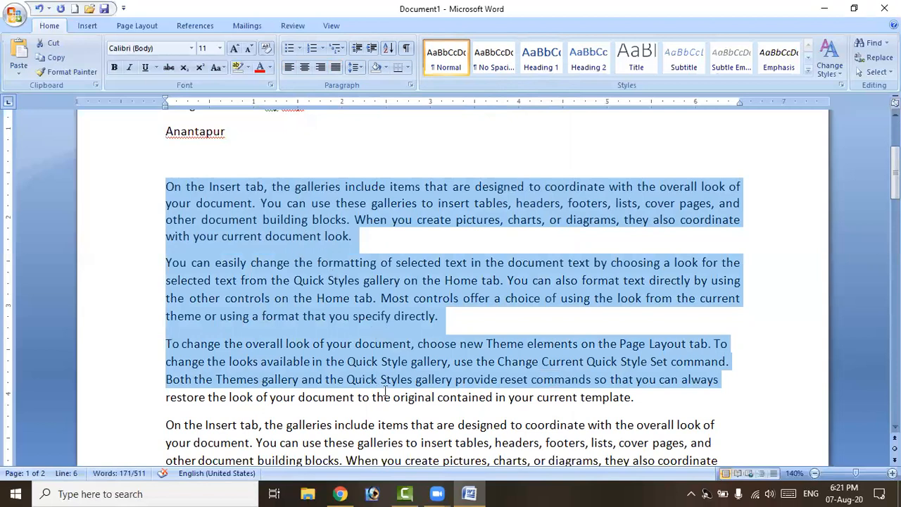
click(357, 68)
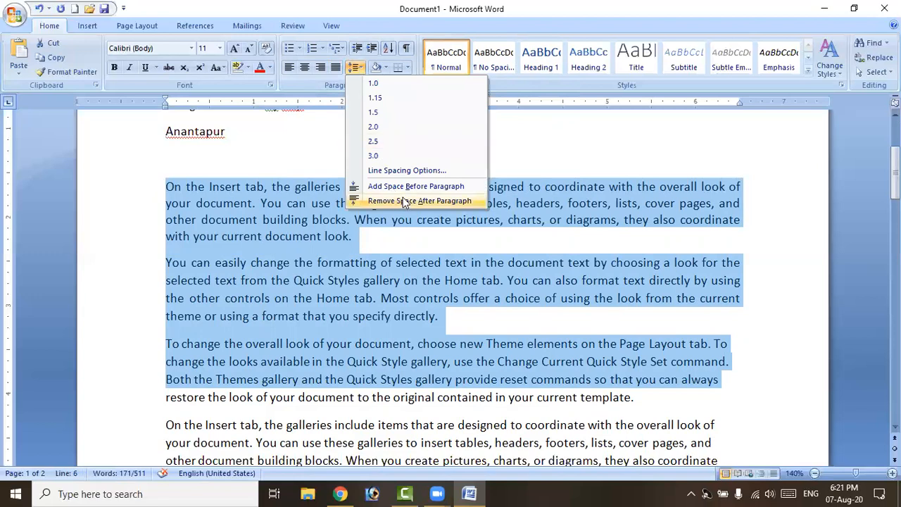
click(458, 203)
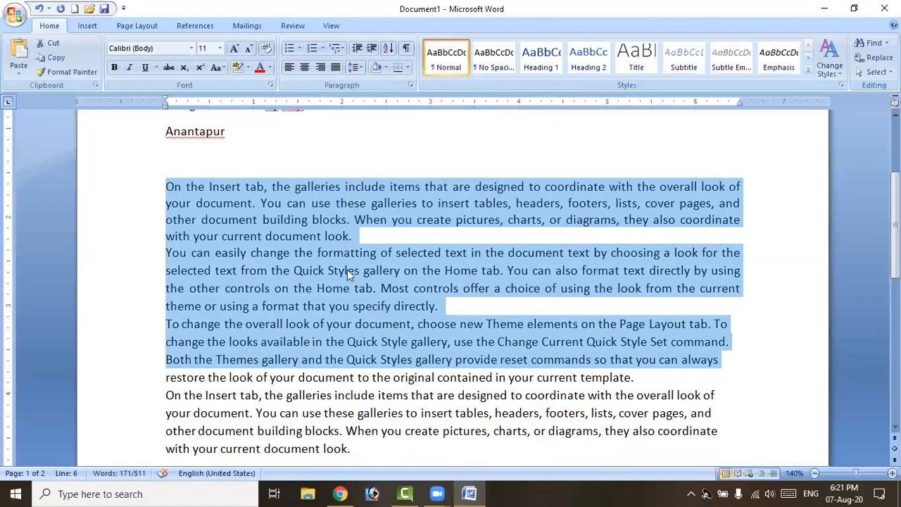
Step: Add space before and space after each of the first three body paragraphs
click(357, 67)
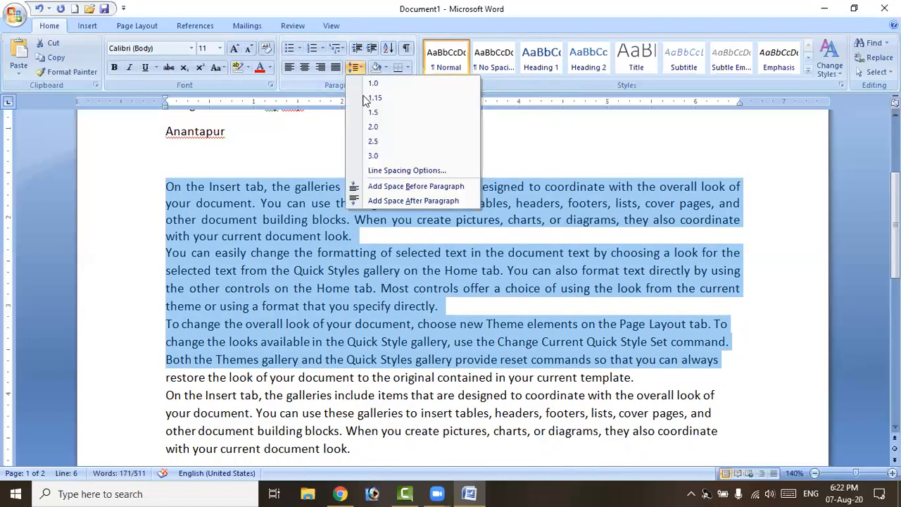
click(414, 186)
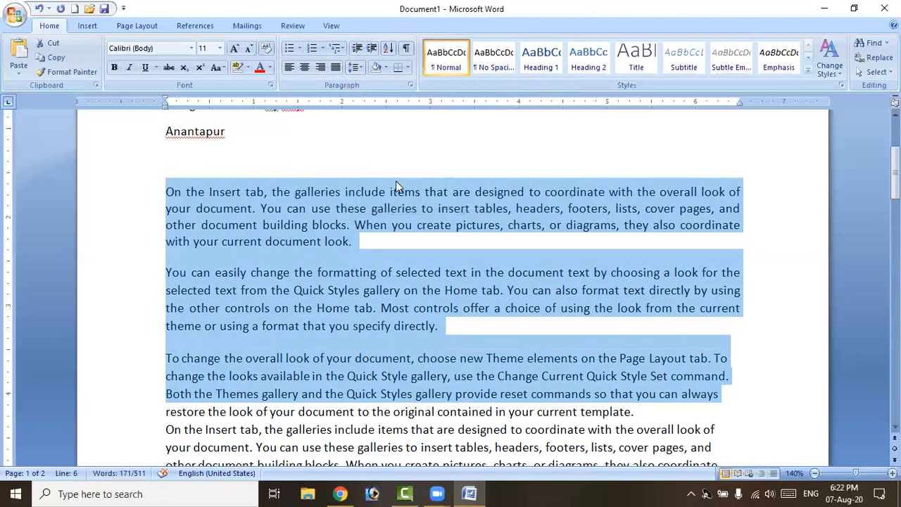
click(355, 67)
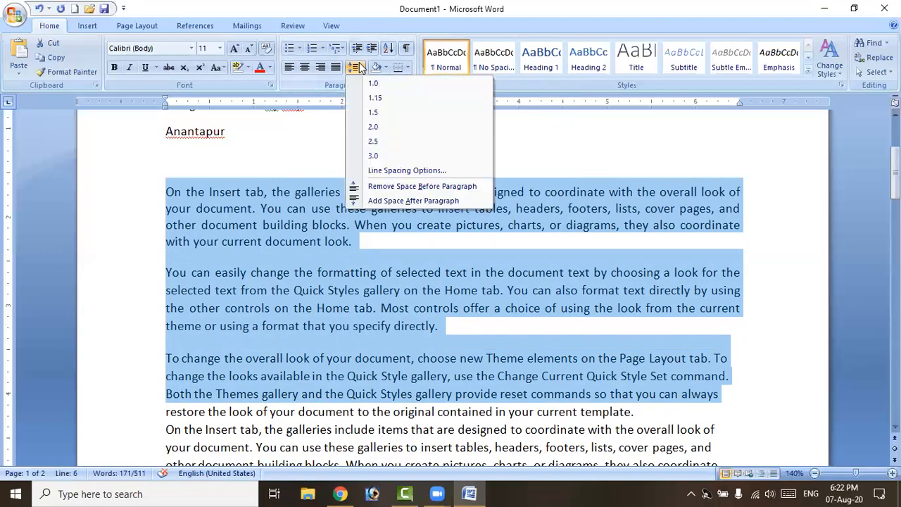
click(392, 200)
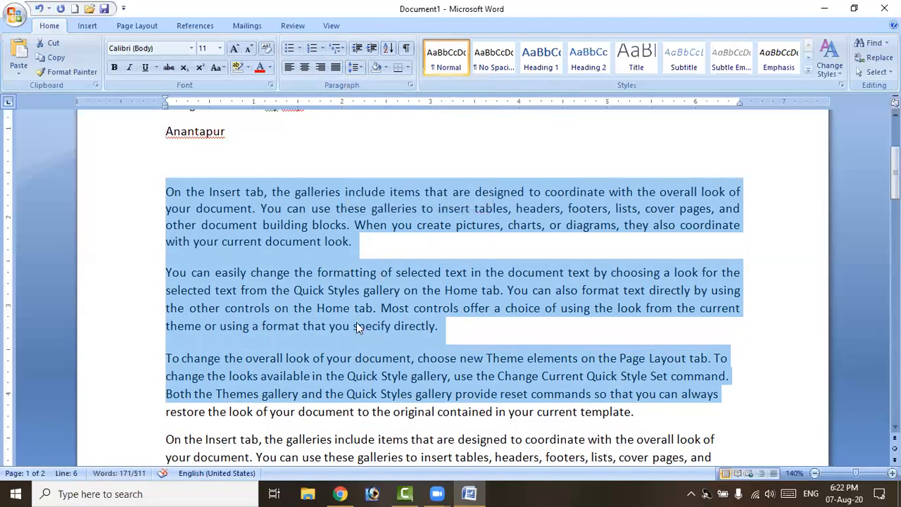
Step: Remove the space before and the space after each of the three selected body paragraphs
click(357, 70)
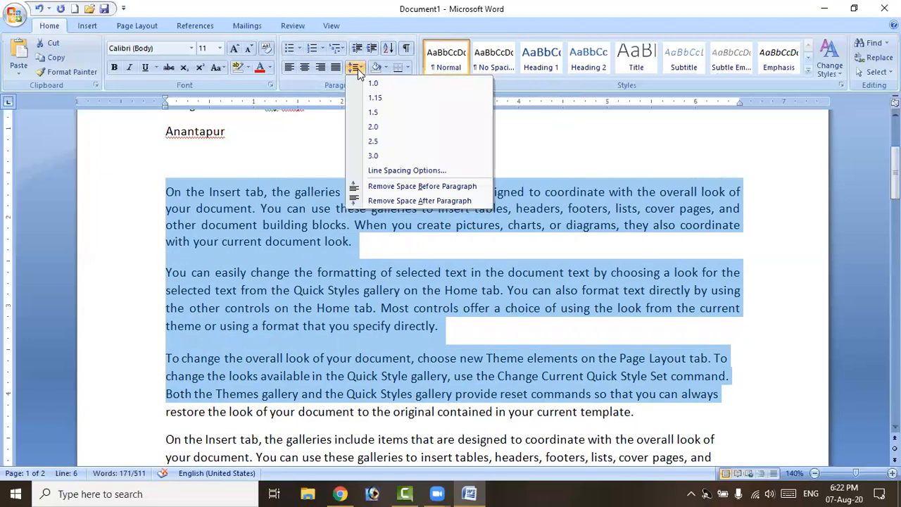
click(405, 187)
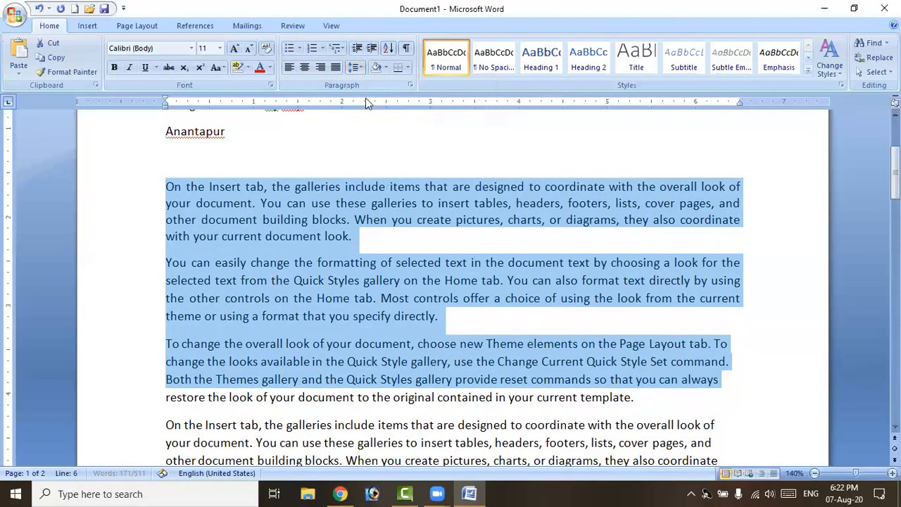
click(355, 67)
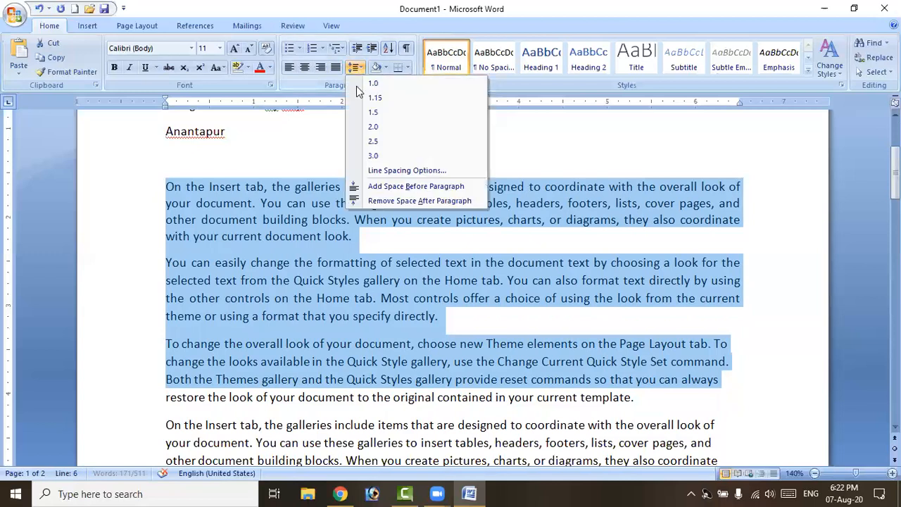
click(394, 201)
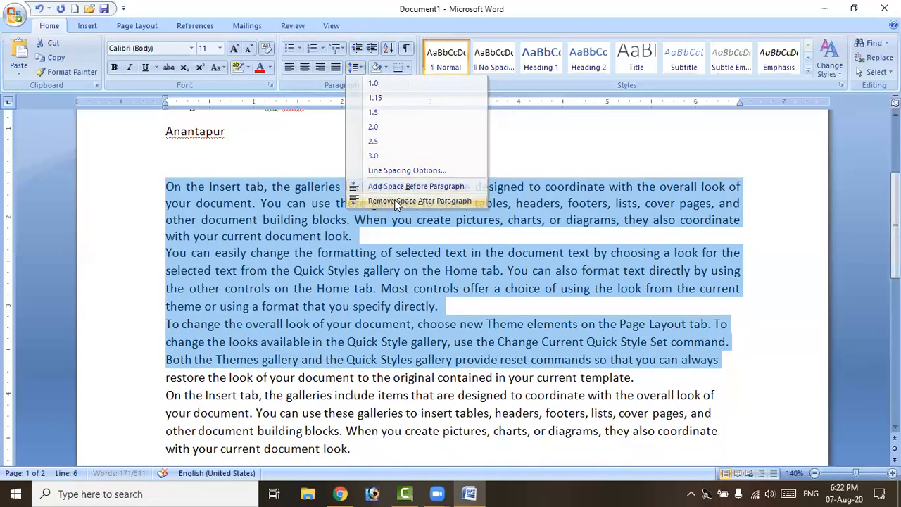
click(355, 67)
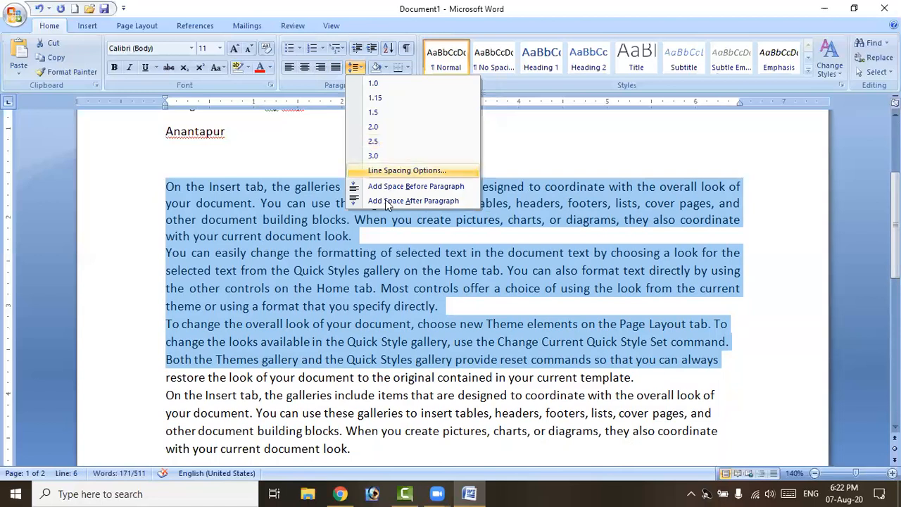
click(353, 247)
click(353, 240)
Step: Clear the whole document and start a letter address with the lines "To" and "The Manager"
key(ctrl+a)
key(BackSpace)
text(To)
key(Return)
text(T)
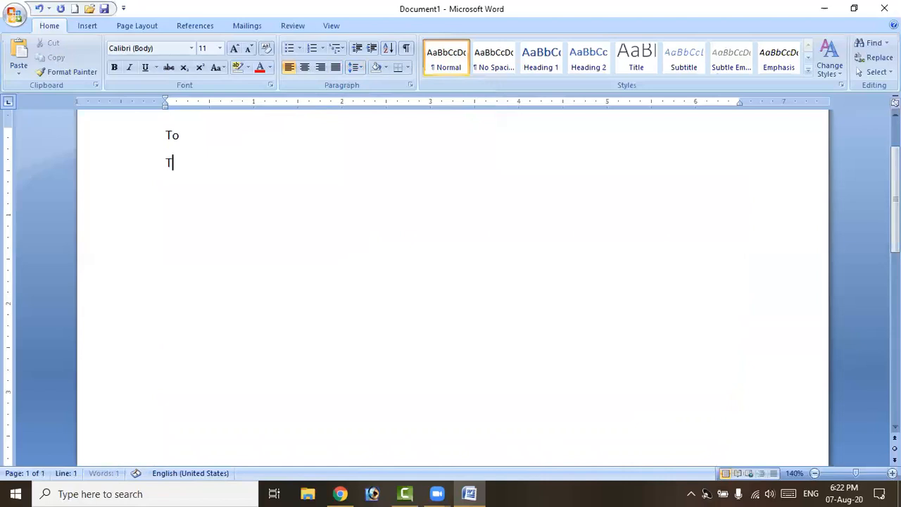
text(he Manager)
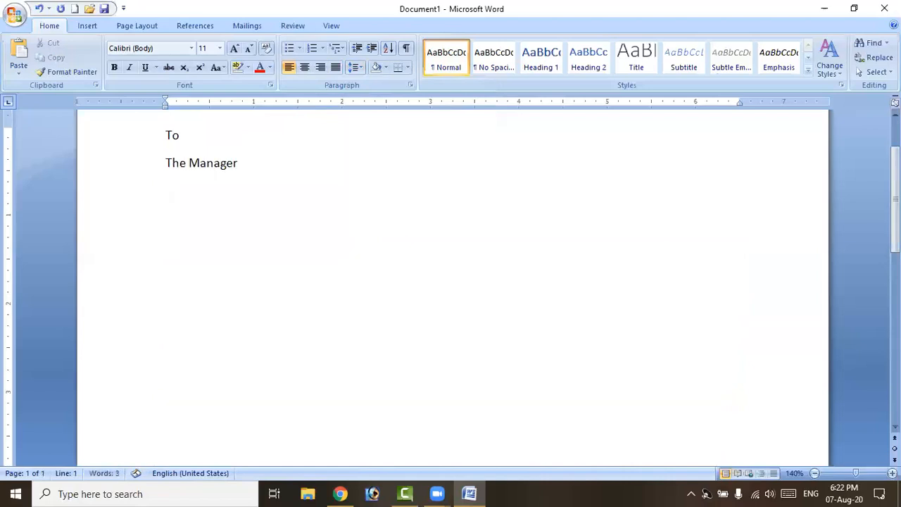
Step: Add the address lines "Telugu Tech Zone By" followed by the person's name, and "Anantapur"
key(Return)
text(Telugu te)
key(BackSpace)
key(BackSpace)
text(Tech Zone By)
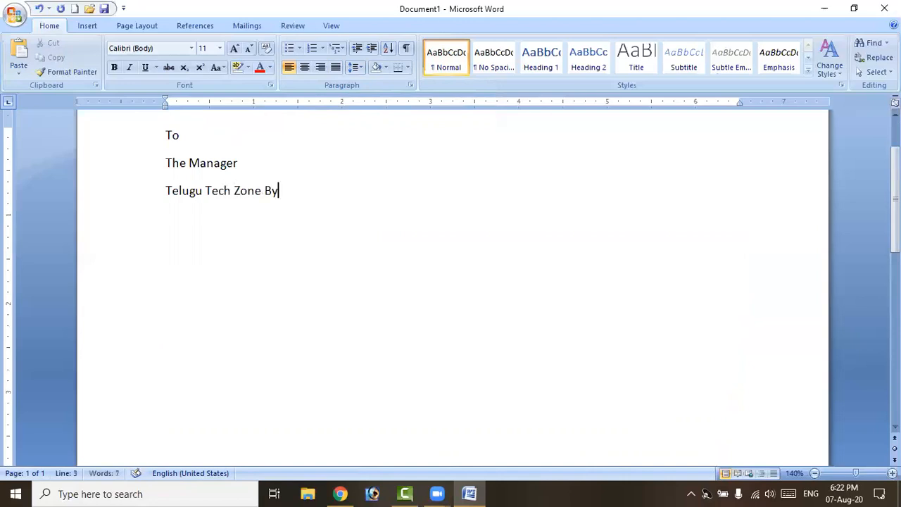
text( Anji)
key(Return)
text(Anantapur)
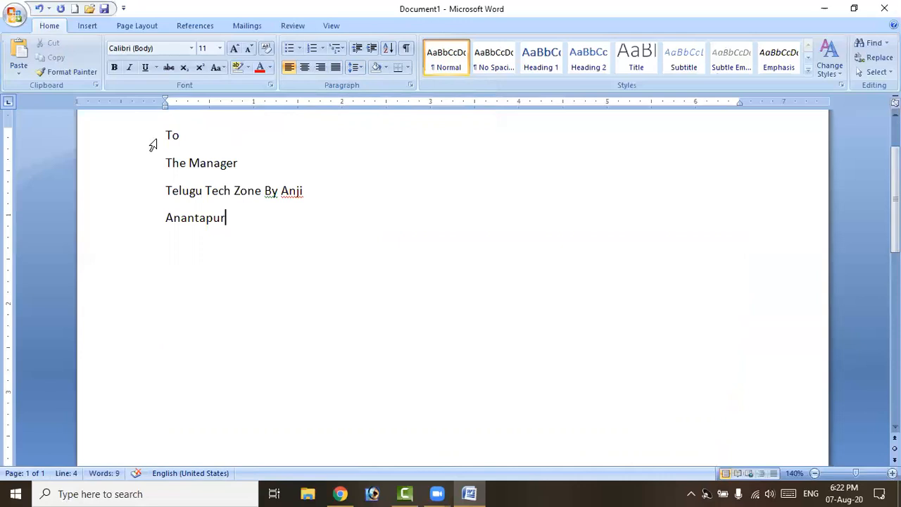
Step: Set the four address lines to 1.0 line spacing and remove the space after each paragraph
drag(166, 135, 173, 135)
drag(211, 174, 242, 218)
click(354, 68)
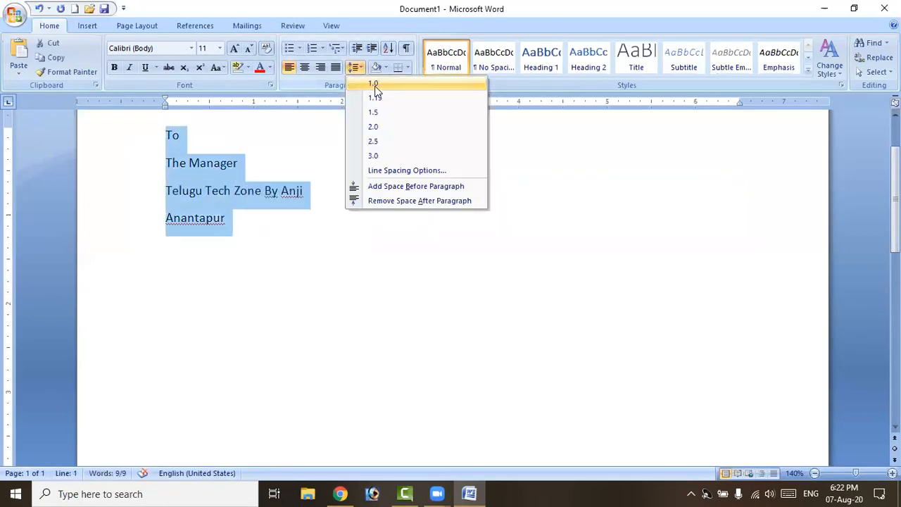
click(368, 85)
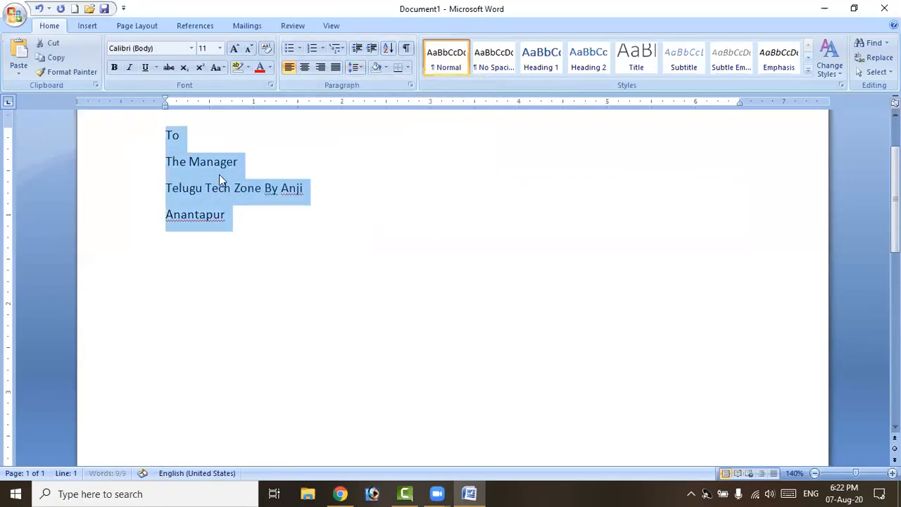
click(356, 68)
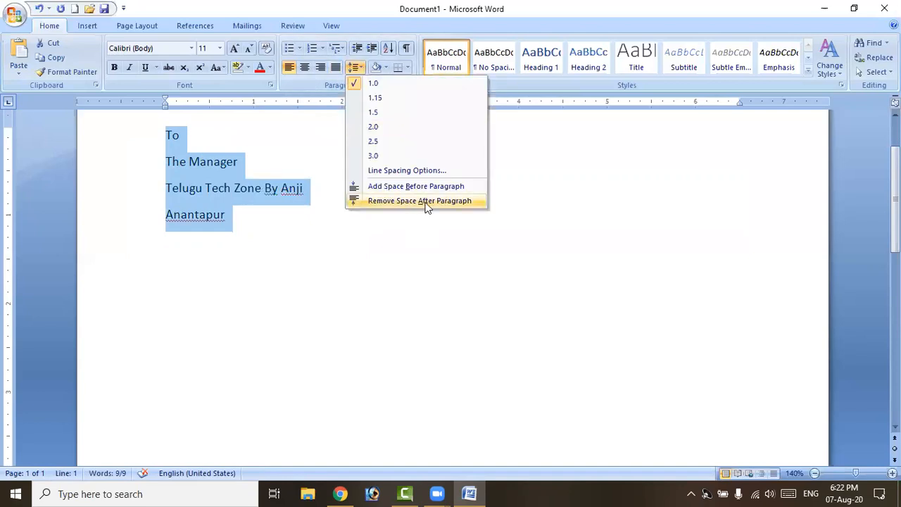
click(426, 202)
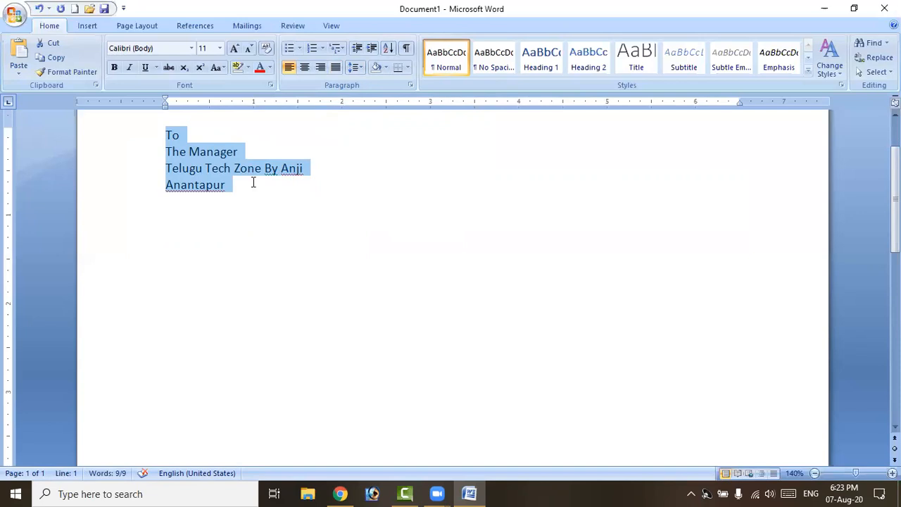
Step: Delete the address lines and generate three paragraphs of sample text with =rand()
key(Delete)
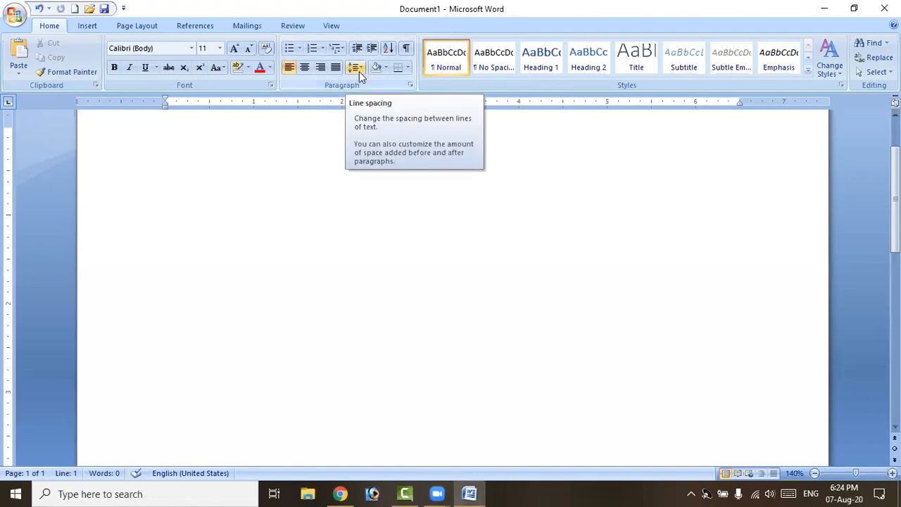
text(=)
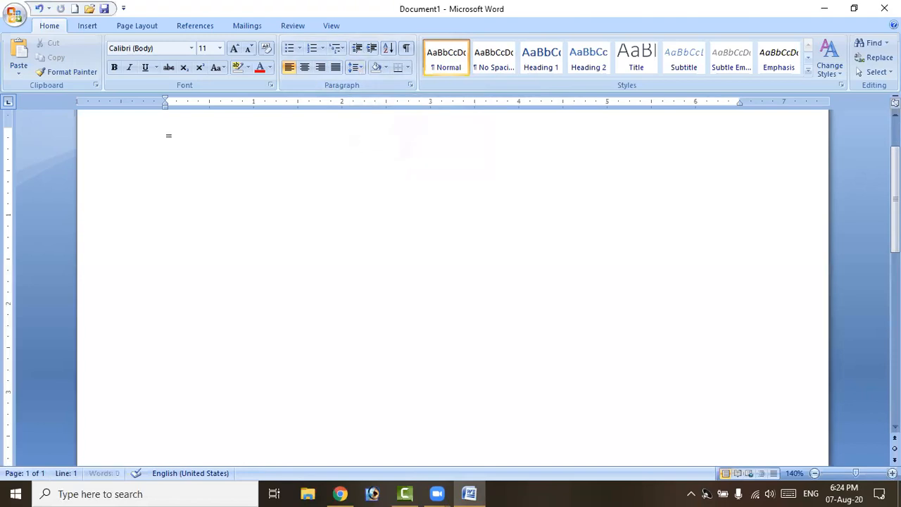
text(rn)
text(nd)
text(())
key(Return)
key(ctrl+Home)
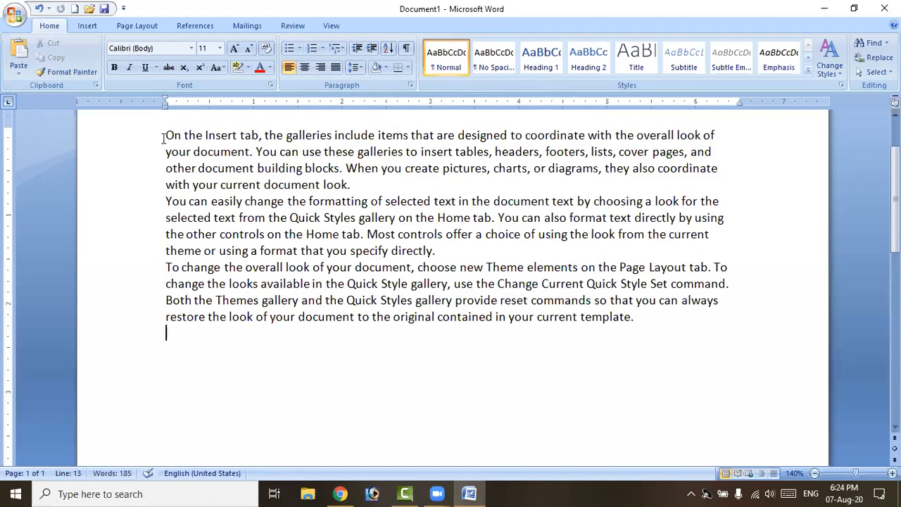
Step: Turn the three sample paragraphs into a bulleted list and change its bullets to check marks
drag(166, 135, 661, 315)
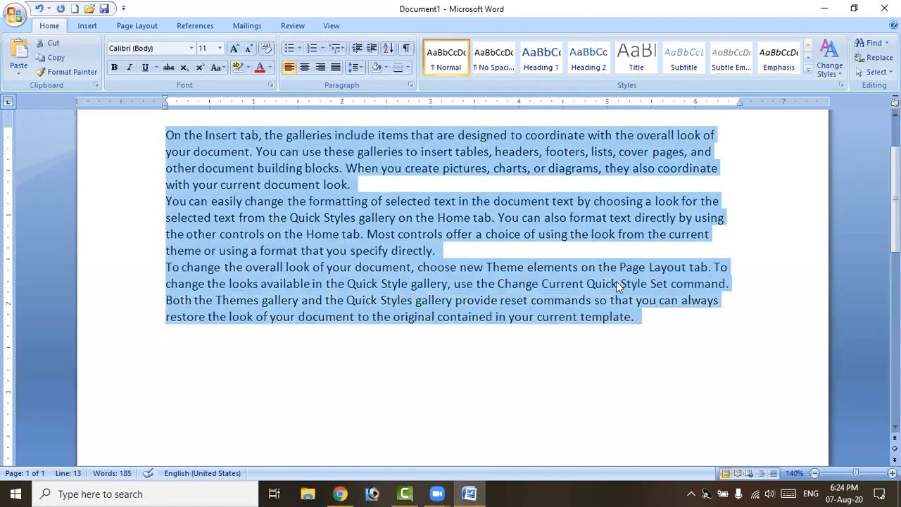
click(291, 49)
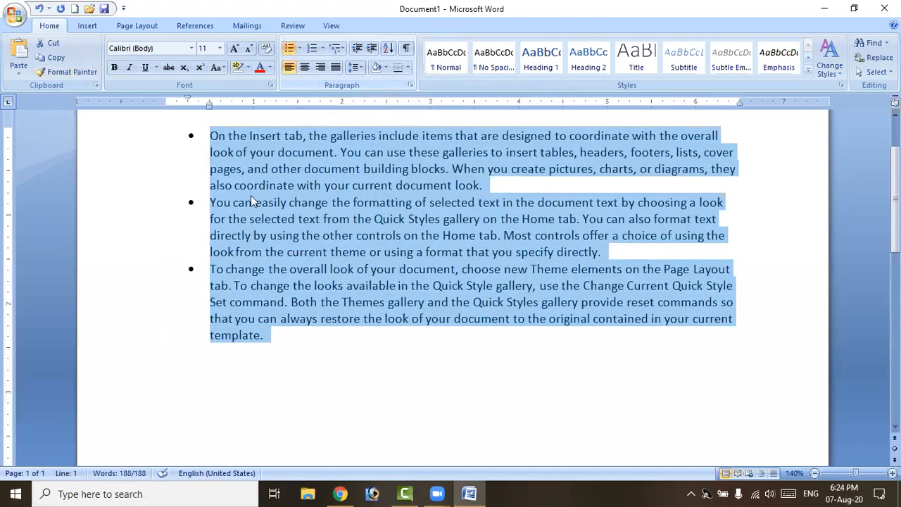
scroll(251, 195, up, 2)
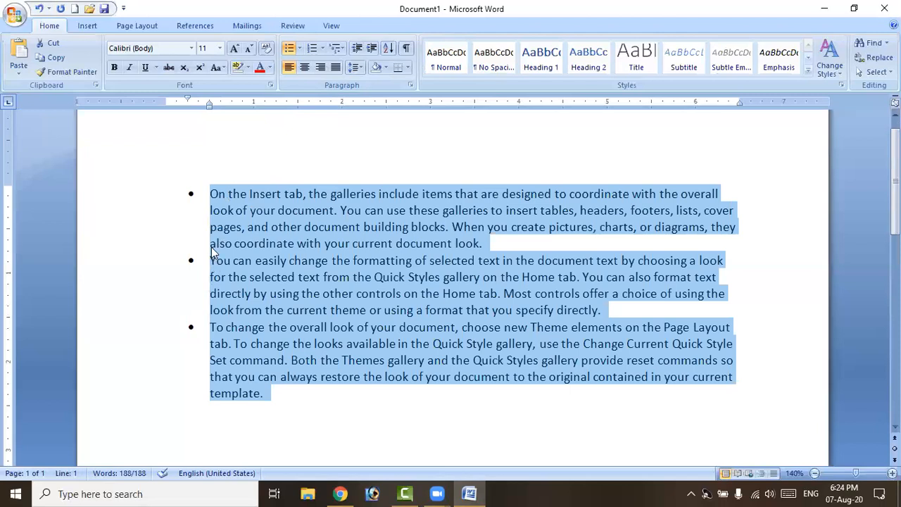
click(300, 47)
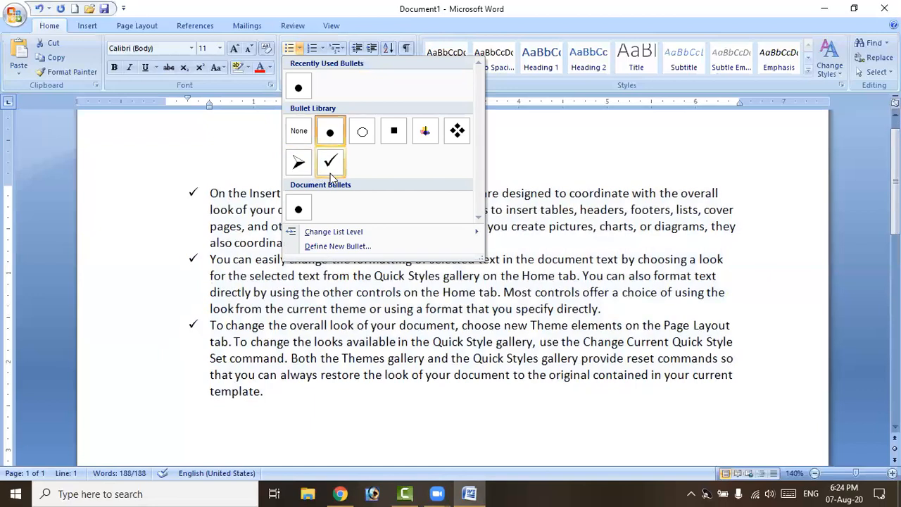
click(330, 173)
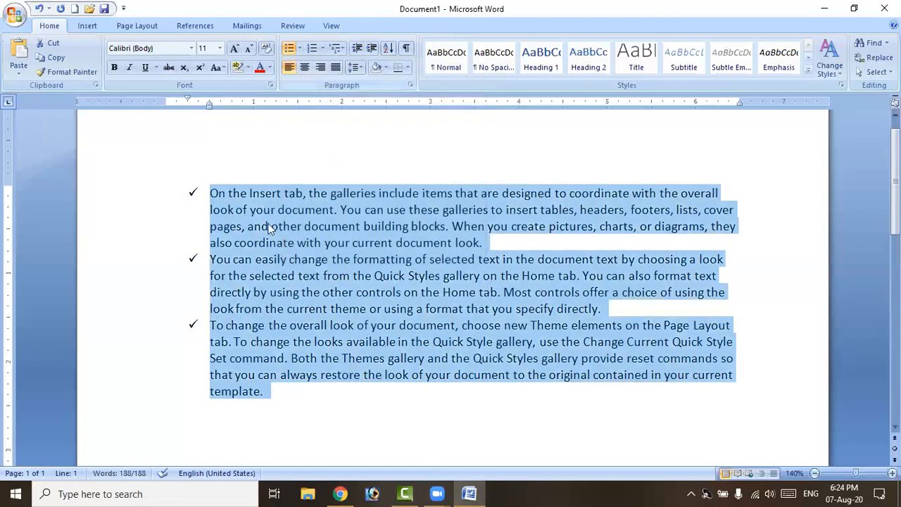
Step: Define a new bullet from the Wingdings Windows logo symbol and apply it to the three paragraphs
click(302, 48)
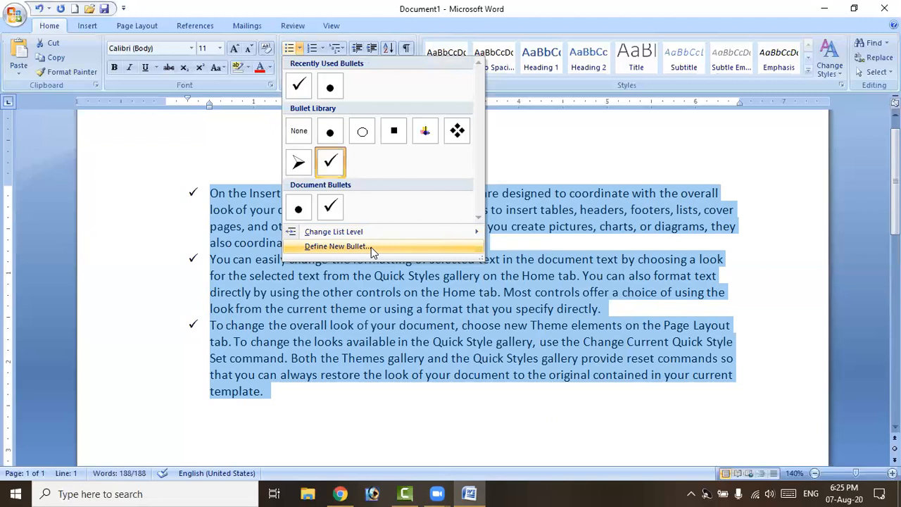
click(371, 247)
click(386, 156)
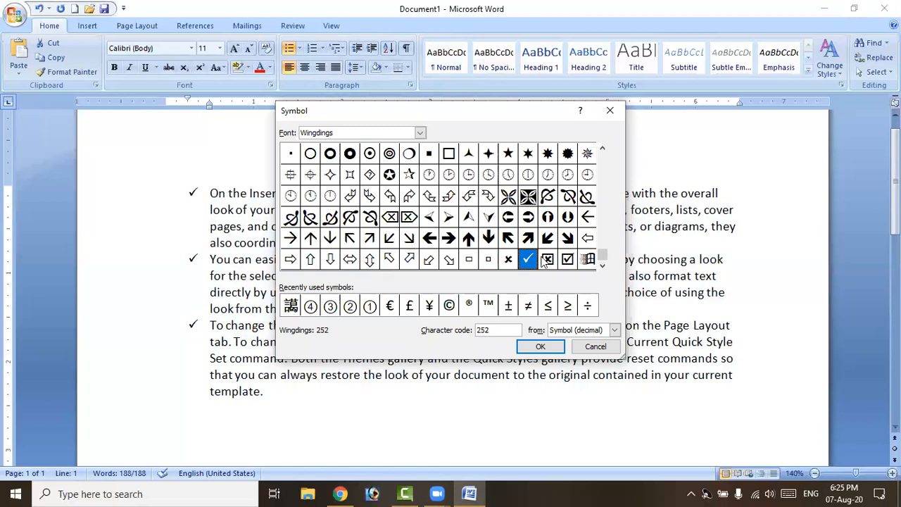
click(587, 259)
click(541, 350)
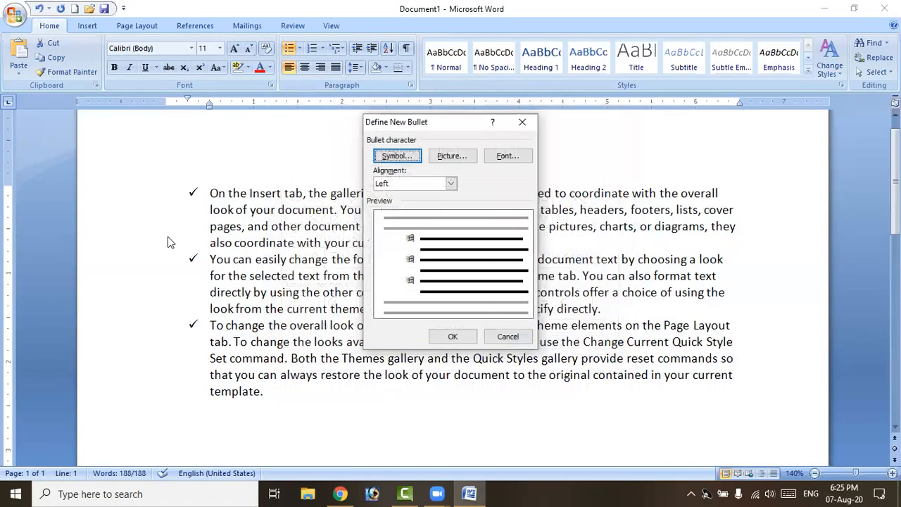
click(455, 336)
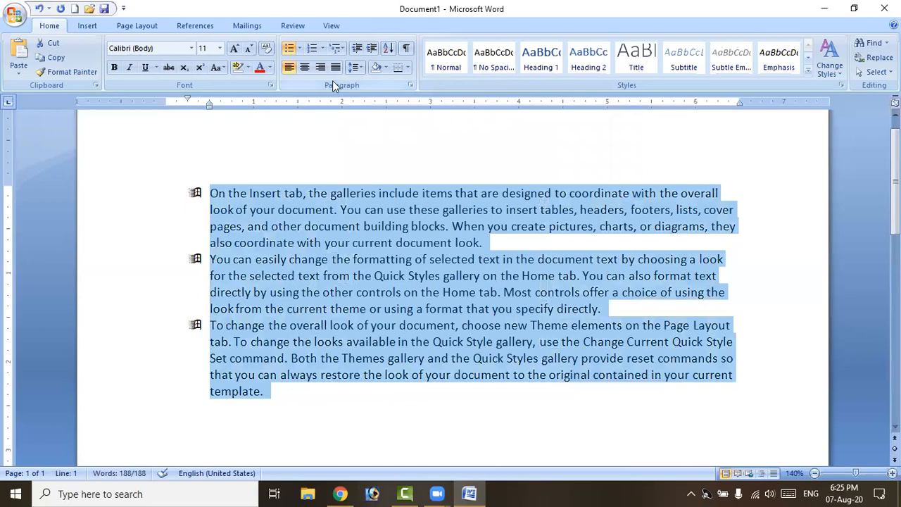
Step: Define a new picture bullet using the first picture offered and apply it to the three paragraphs
click(300, 48)
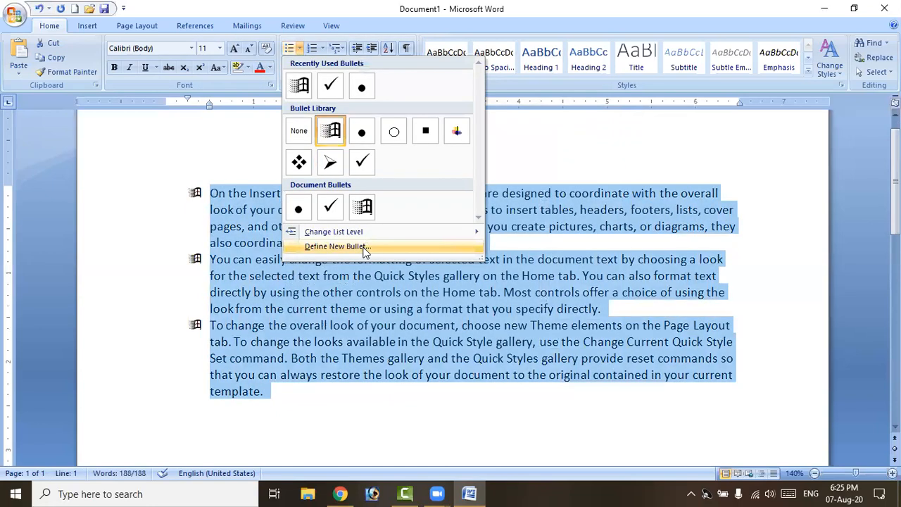
click(381, 248)
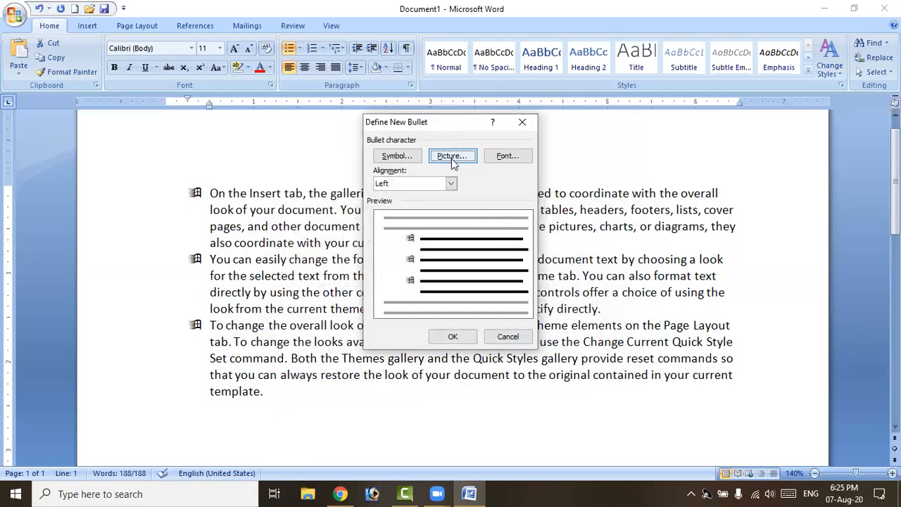
click(451, 157)
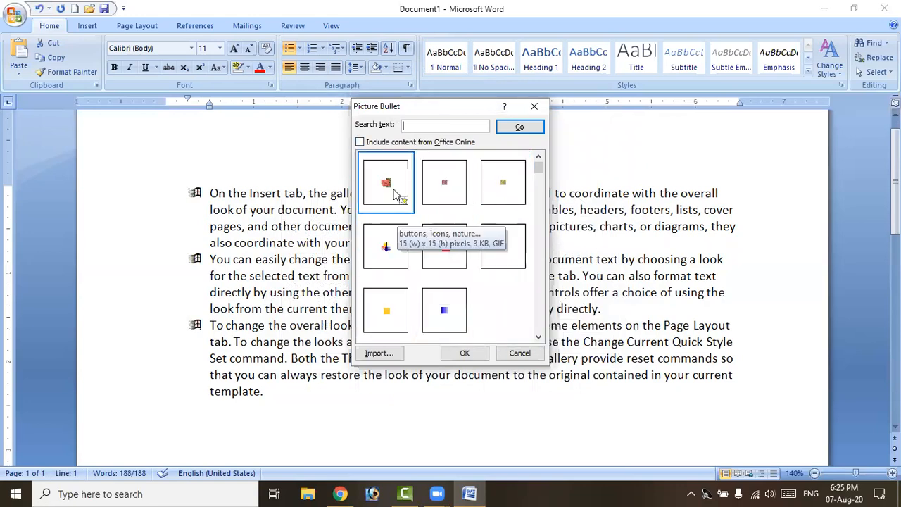
click(465, 353)
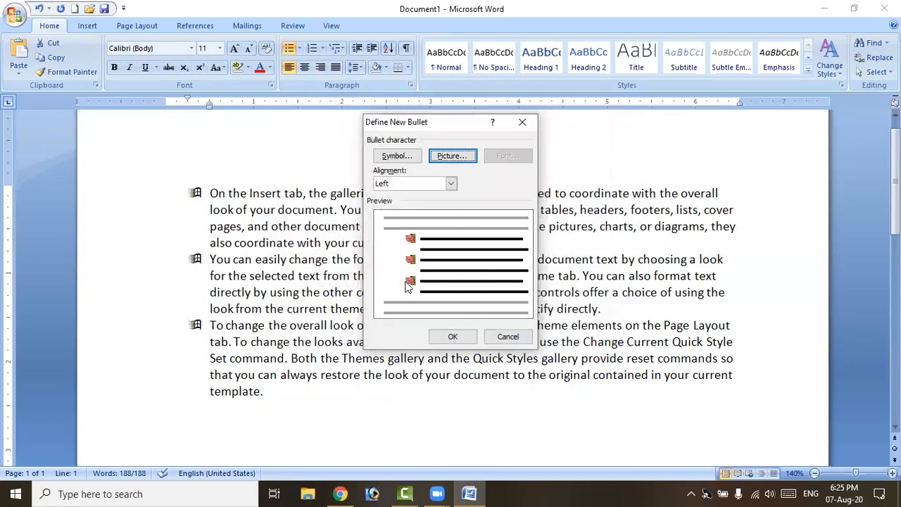
click(465, 340)
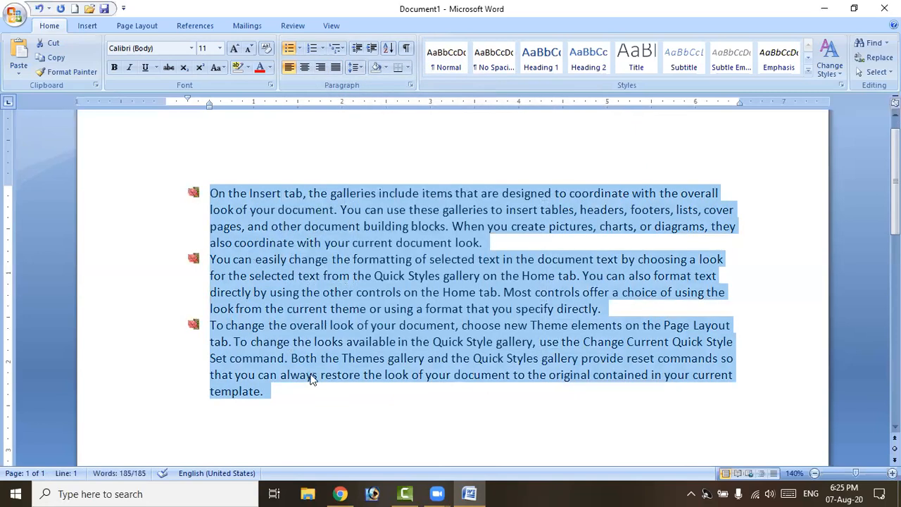
Step: Add five bulleted items after the third paragraph: safasdf, asfasdf, sdfsadf, sfd and sdfsdf
click(283, 393)
key(Return)
text(safasdf)
key(Return)
text(asfasdf)
key(Return)
text(sdfsadf)
key(Return)
text(sfd)
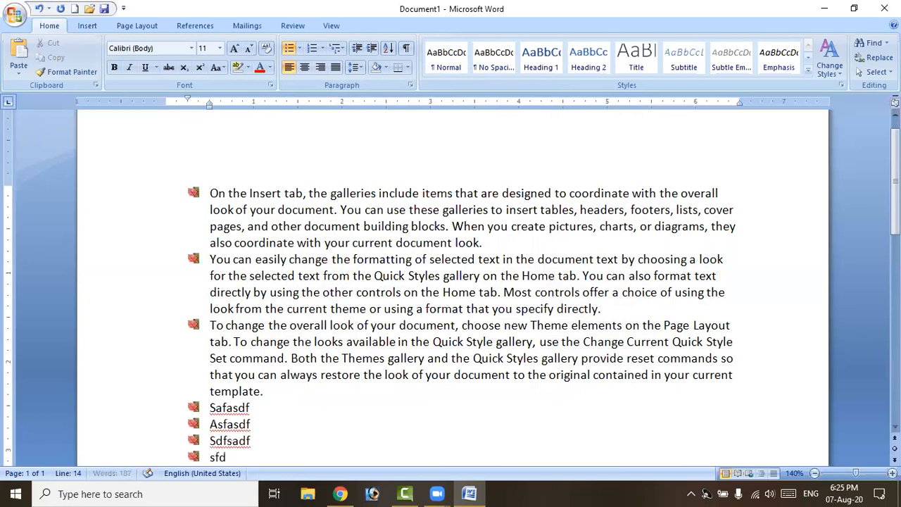
key(Return)
text(sdfsdf)
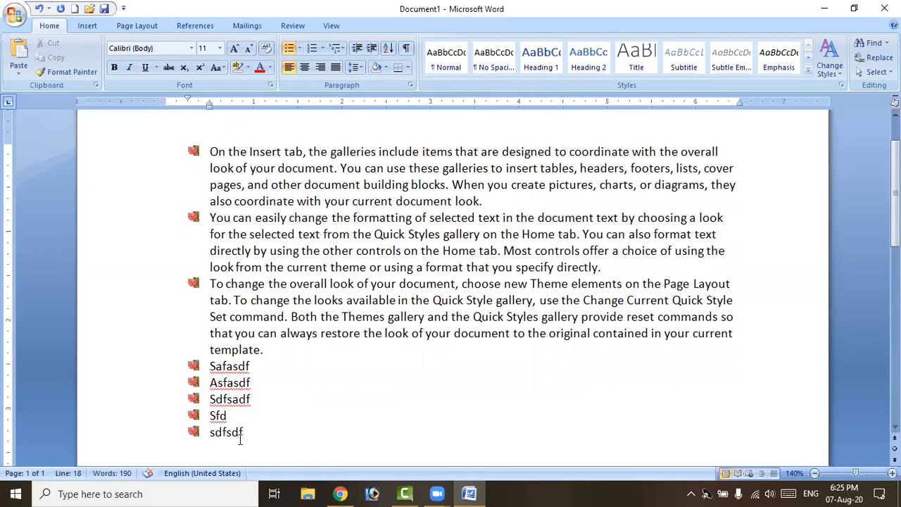
Step: Select the entire bulleted list and remove its bullets by choosing None
drag(246, 432, 277, 74)
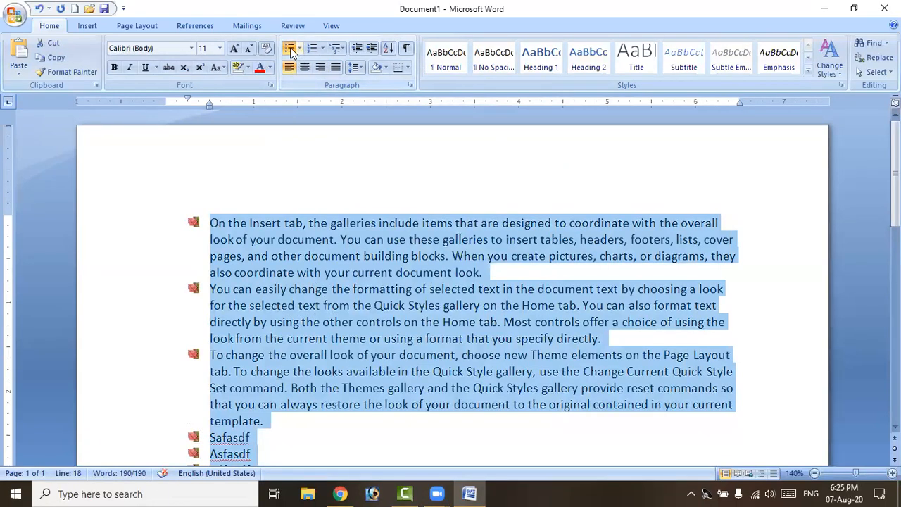
click(297, 51)
click(296, 51)
click(299, 51)
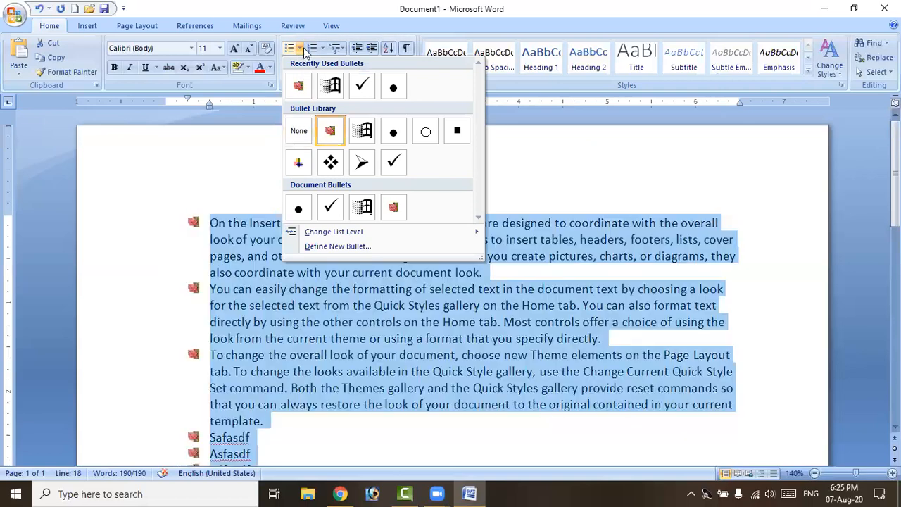
click(298, 131)
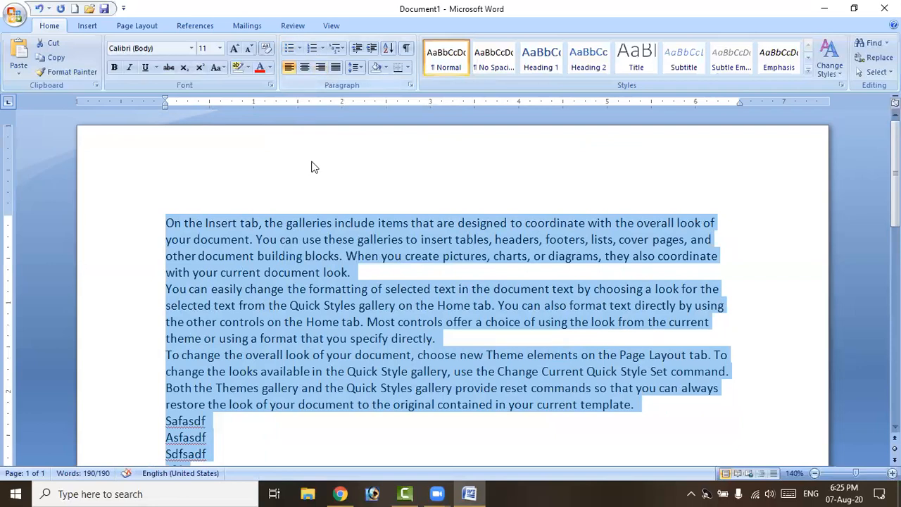
Step: Apply the 1. 2. 3. numbering format to the selected paragraphs and short items
click(323, 49)
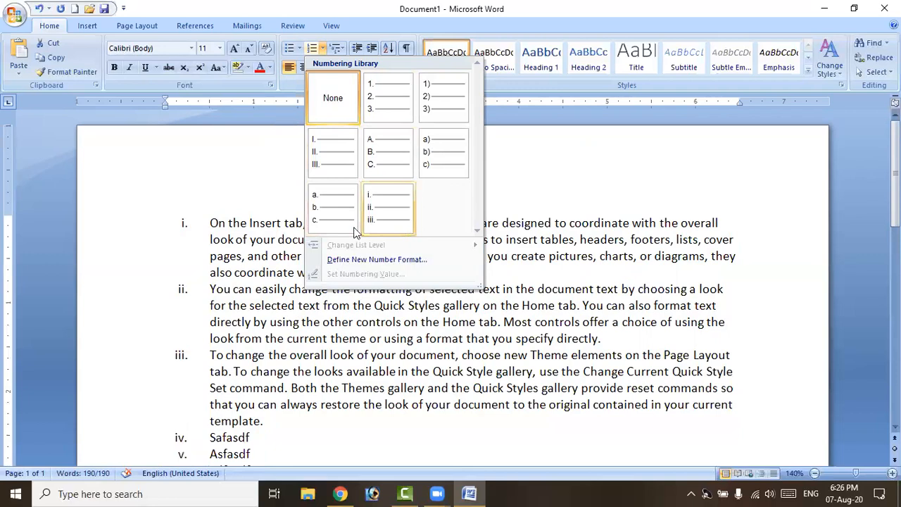
click(400, 106)
scroll(275, 256, down, 5)
Step: Add four numbered items after sdfsdf: afas, fasfd, asfdsadf and sdfsdfsdf, and start a new numbered line
click(278, 271)
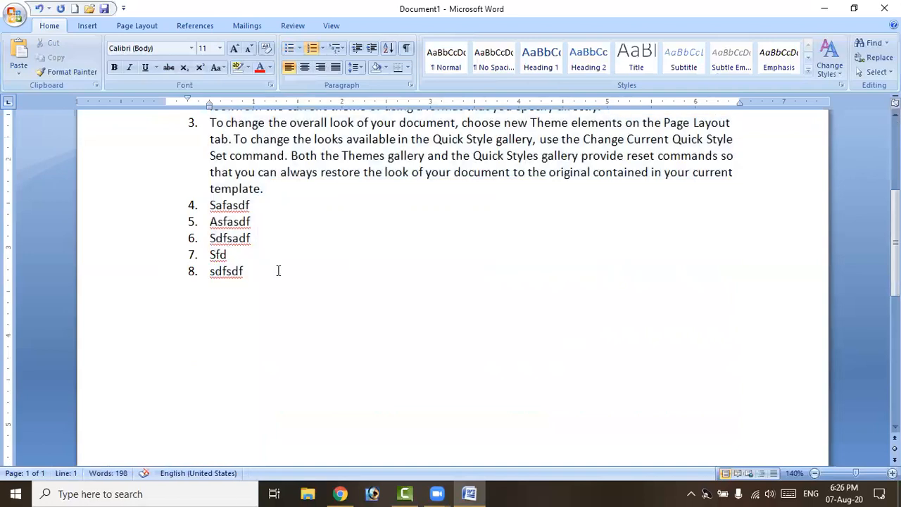
key(Return)
text(afas)
key(Return)
text(fasfd)
key(Return)
text(asfdsadf)
key(Return)
text(sdf)
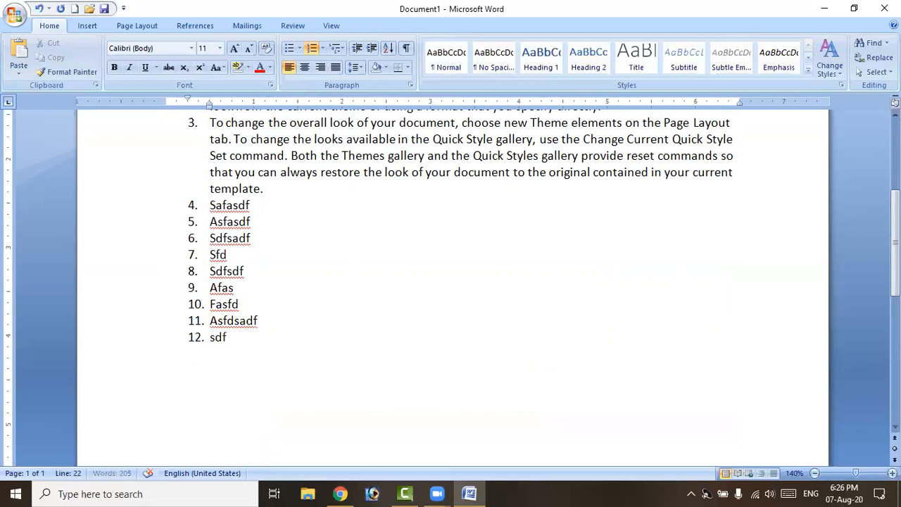
text(sdfsdf)
key(Return)
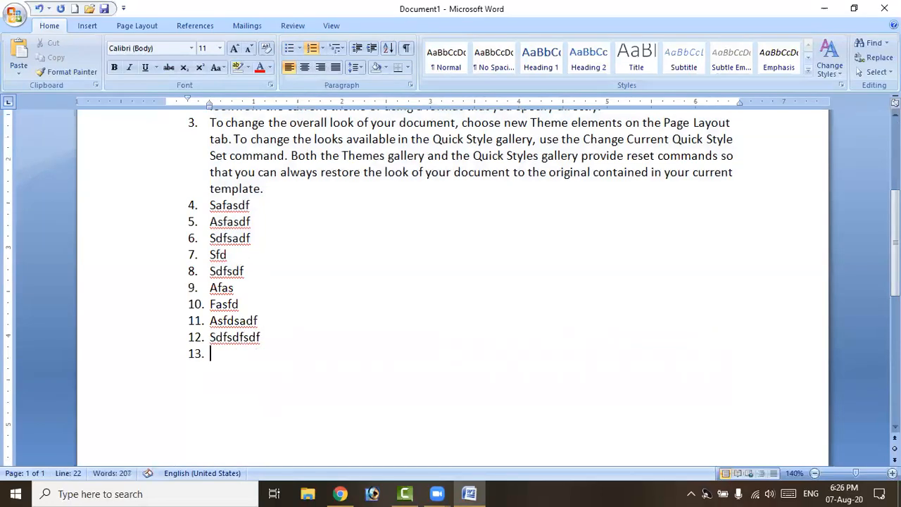
Step: Demote the new line to the second list level and enter the items dasfasf, sadfs and ad
key(Tab)
text(dasfasf)
key(Return)
text(sadfs)
key(Return)
text(ad)
key(Return)
Step: Demote the following line to the third list level and enter the items dsfsadf, dsfsadf and sadf
key(Tab)
text(dsfsadf)
key(Return)
text(dsfsadf)
key(Return)
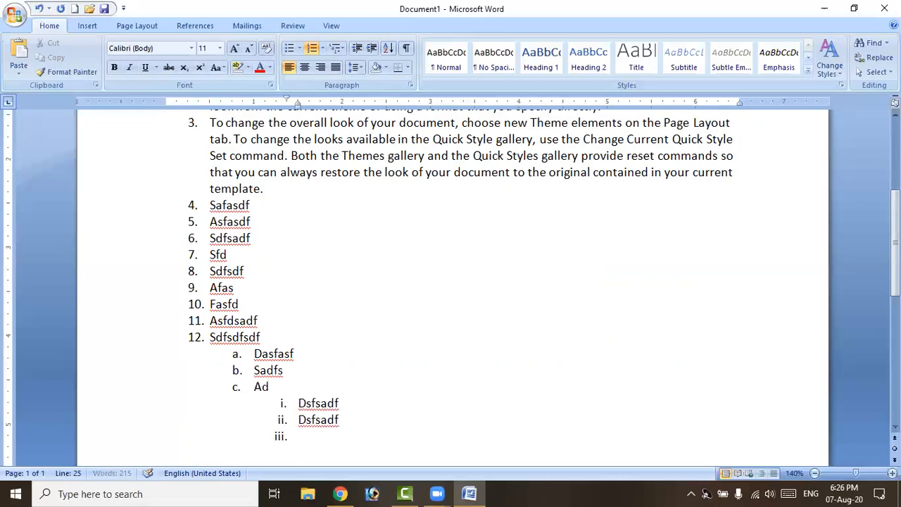
text(sadf)
key(Return)
Step: Demote the following line to the fourth list level and enter the items sdfasfs and sdfas
key(Tab)
text(sdfasfs)
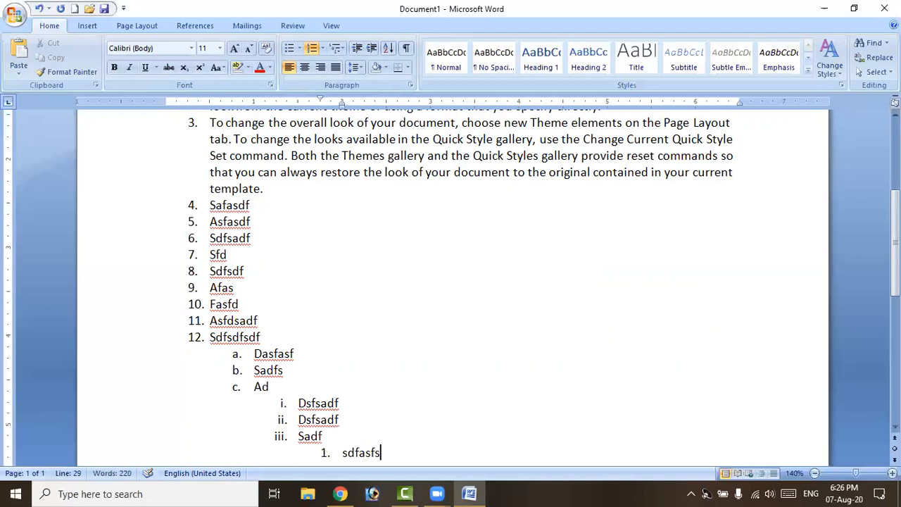
key(Return)
text(sdfas)
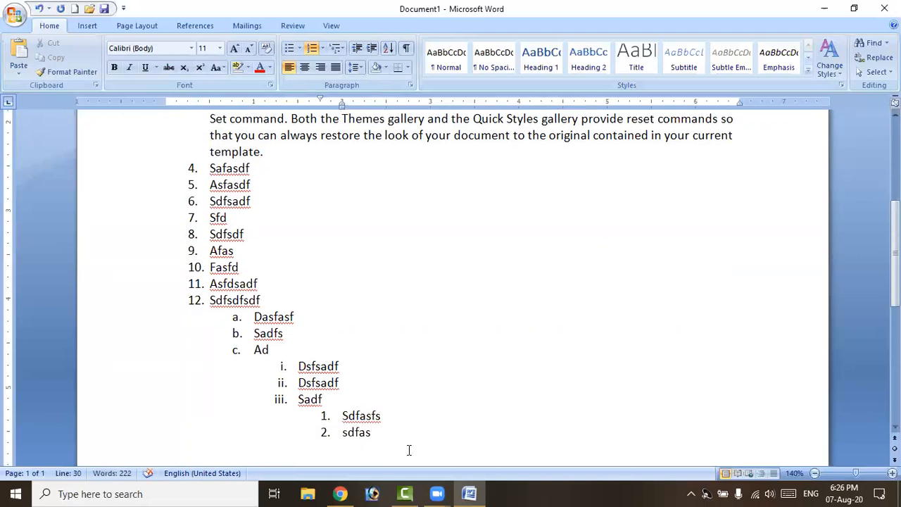
Step: Select the whole list and define a new number format with the First, Second, Third style and Left alignment
drag(400, 443, 209, 176)
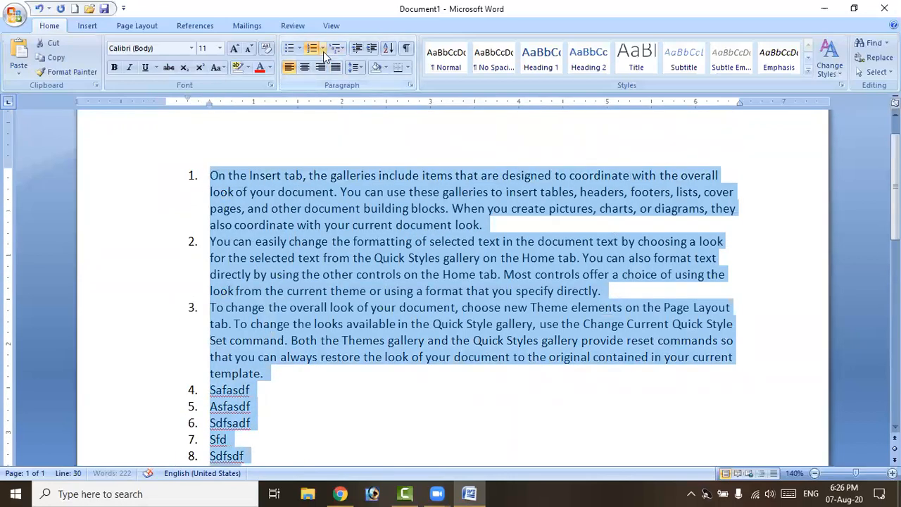
click(323, 48)
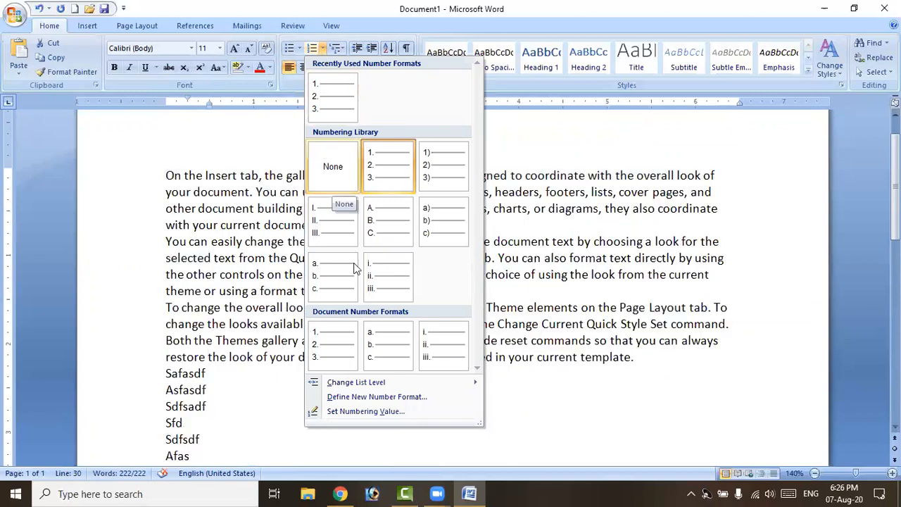
click(399, 398)
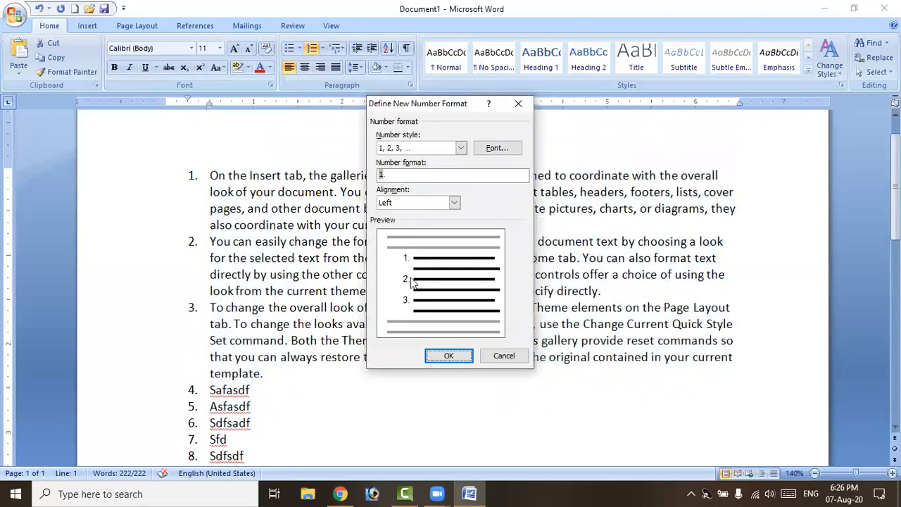
click(457, 149)
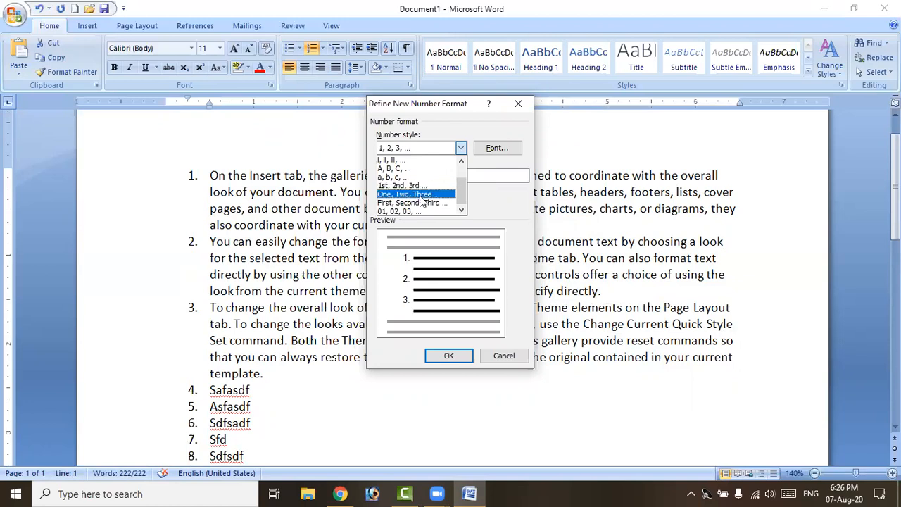
click(421, 204)
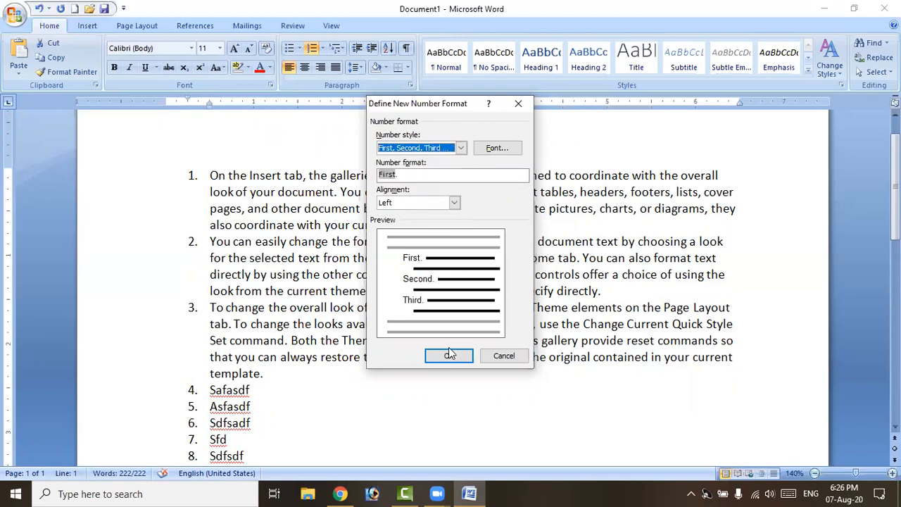
click(455, 203)
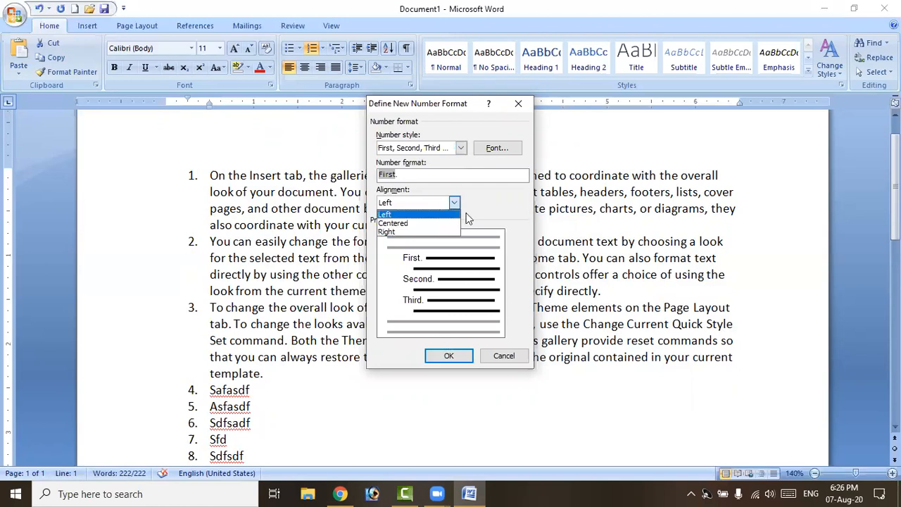
click(474, 207)
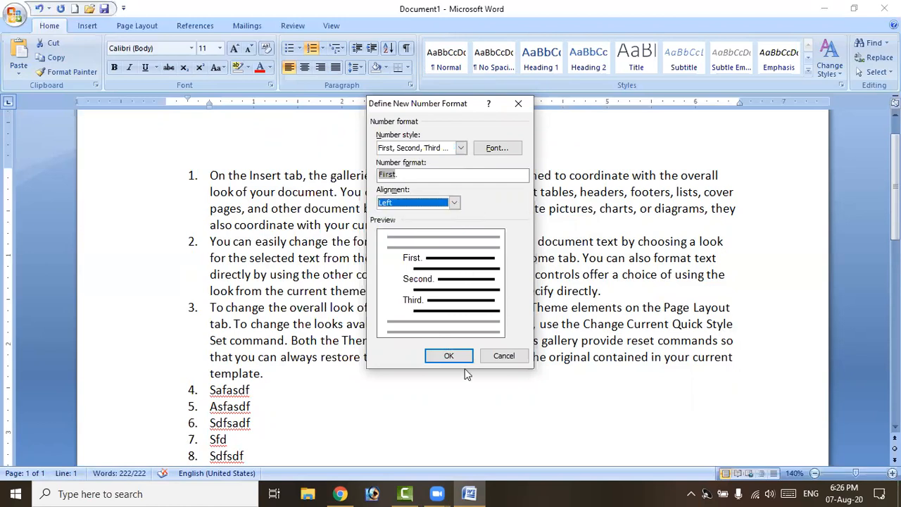
click(455, 362)
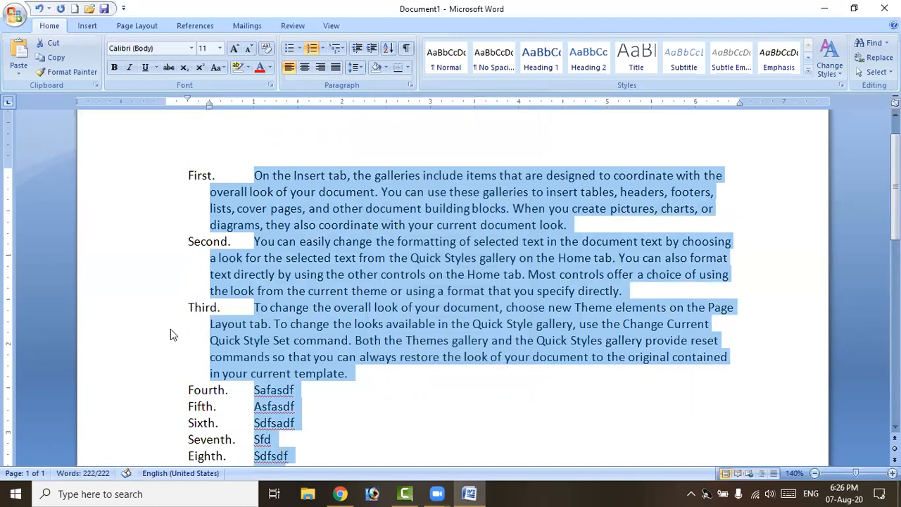
Step: Remove the numbering from the entire selected list by choosing None
scroll(226, 373, down, 3)
scroll(227, 388, down, 2)
scroll(237, 372, up, 6)
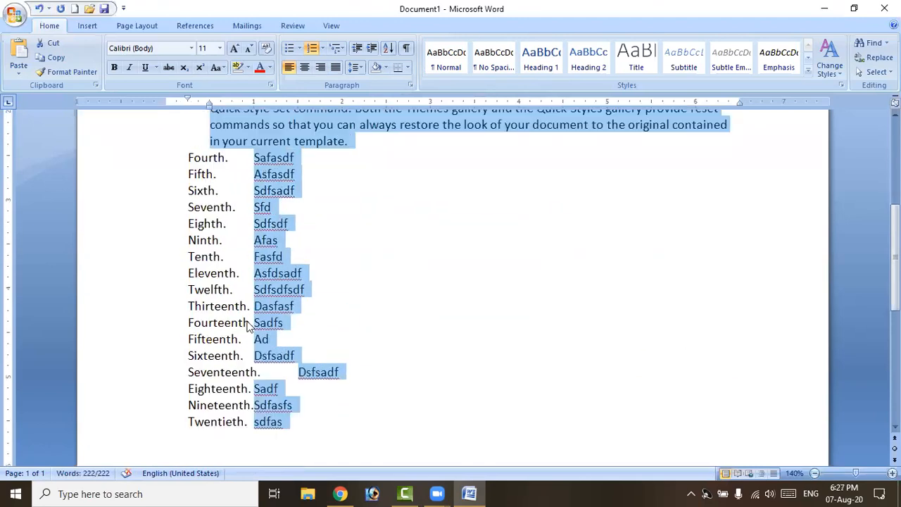
click(323, 49)
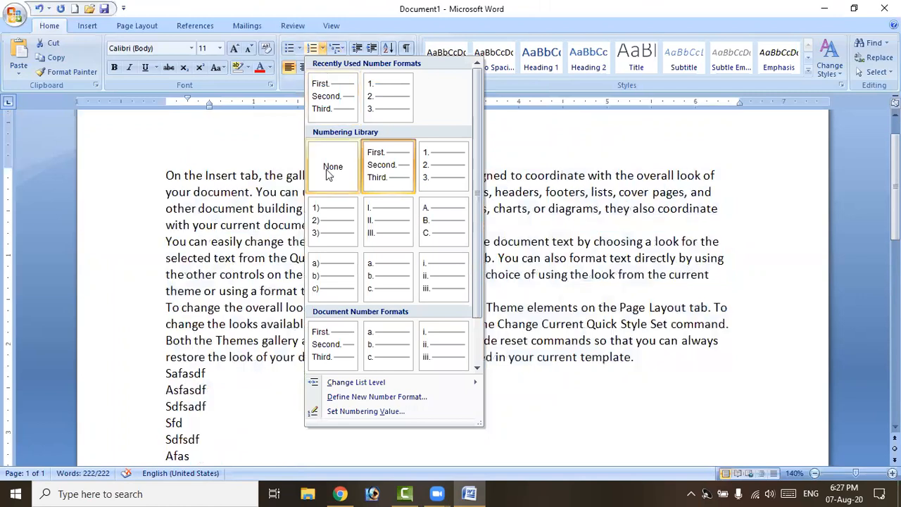
click(326, 169)
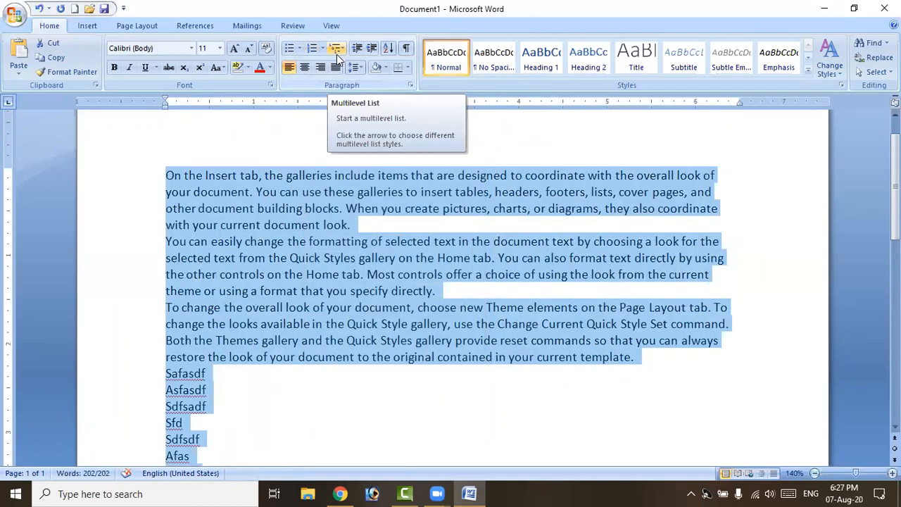
Step: Try the Article I. / Section 1.01 heading multilevel list on the selected text and undo it
click(336, 54)
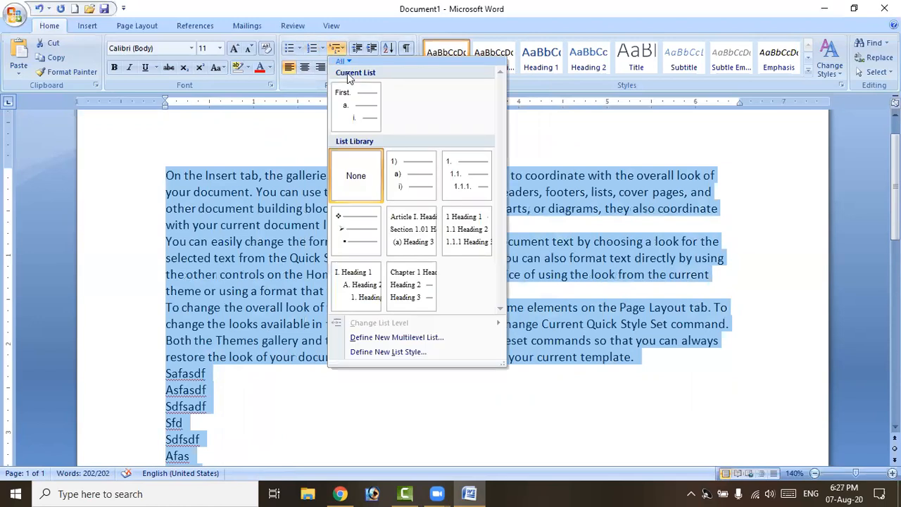
click(421, 232)
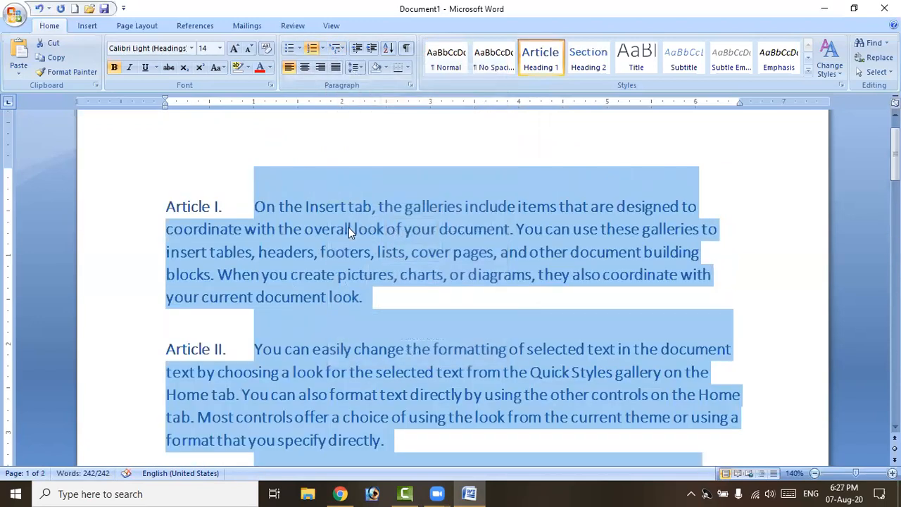
scroll(273, 261, down, 6)
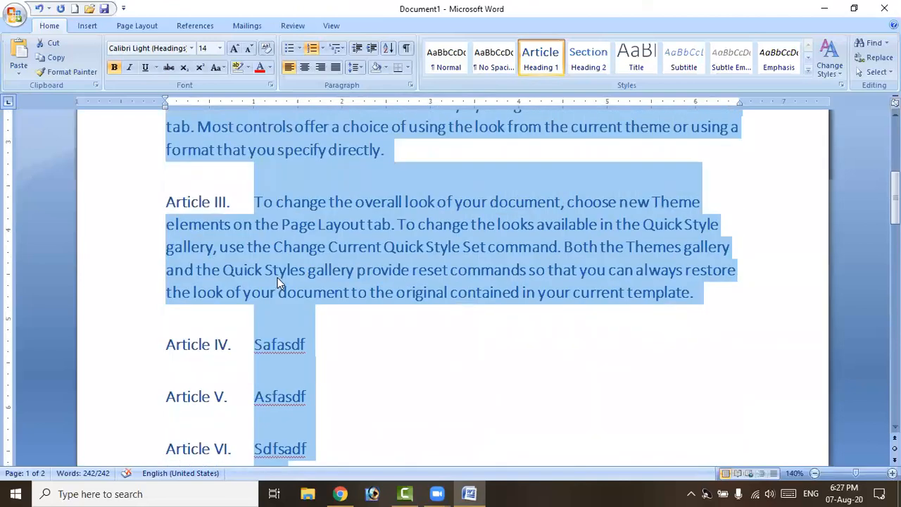
key(ctrl+z)
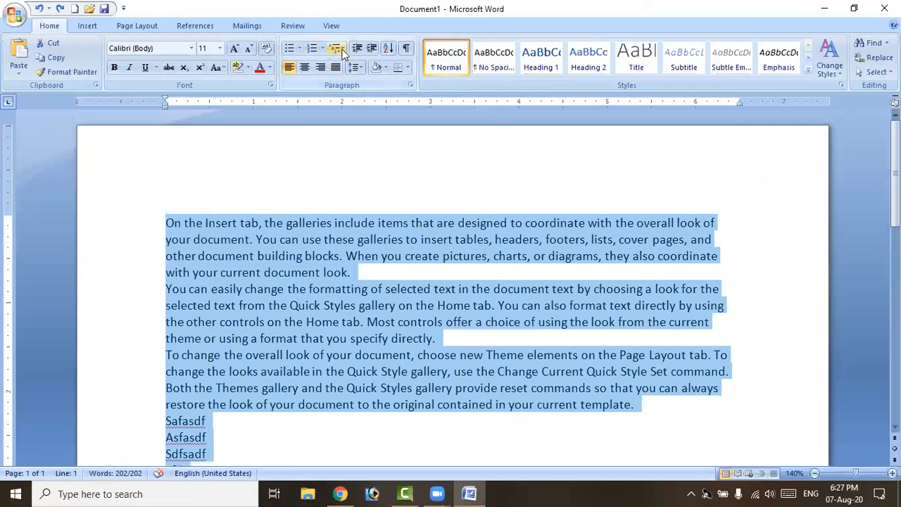
click(338, 48)
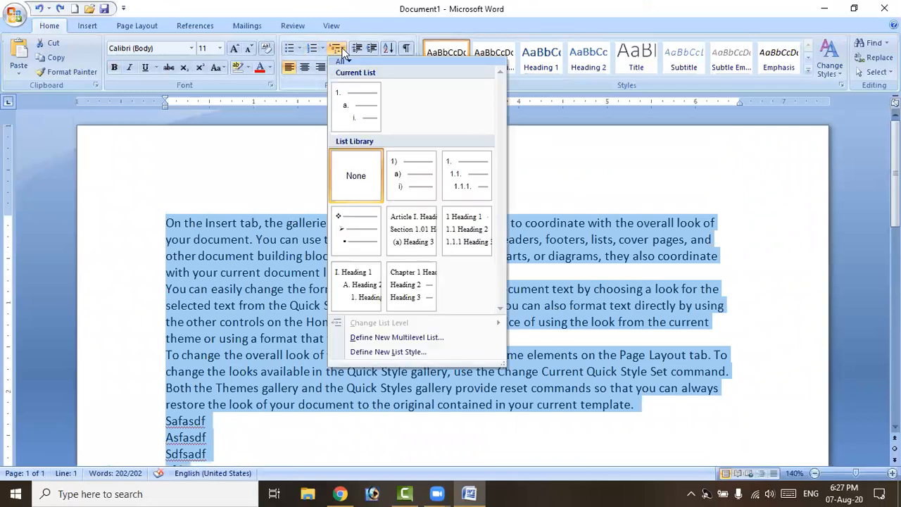
click(343, 54)
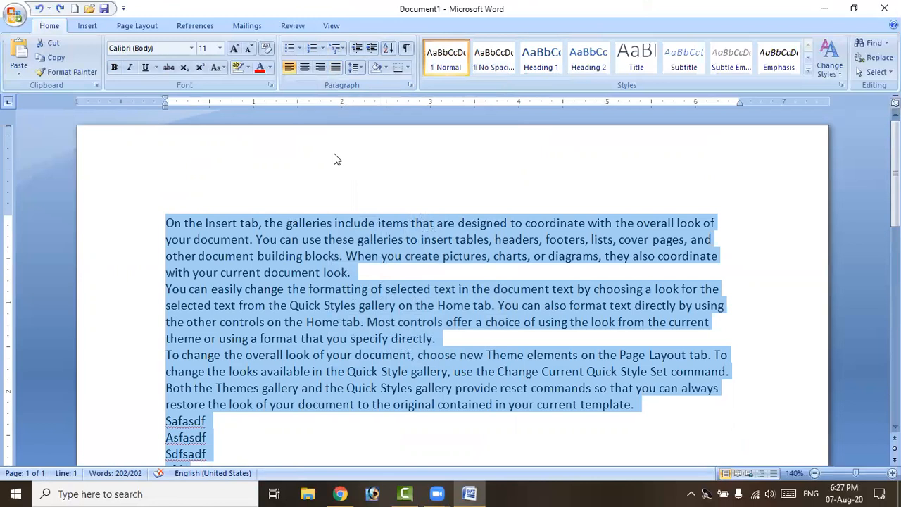
Step: Select the short items below the third paragraph, try centred and right alignment on them, and return them to left alignment
key(Up)
key(Up)
key(Up)
key(Up)
key(Up)
key(Up)
key(Up)
key(Up)
key(Up)
key(Up)
key(Up)
key(Up)
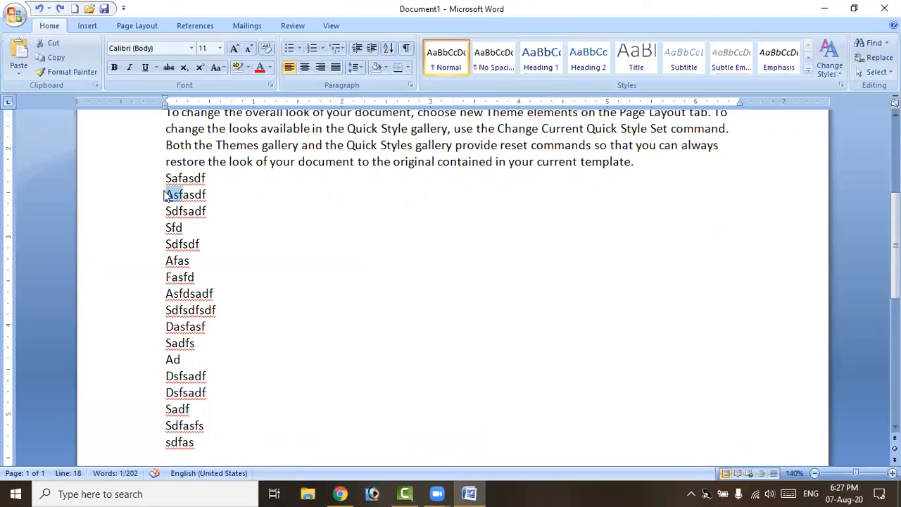
drag(162, 178, 249, 451)
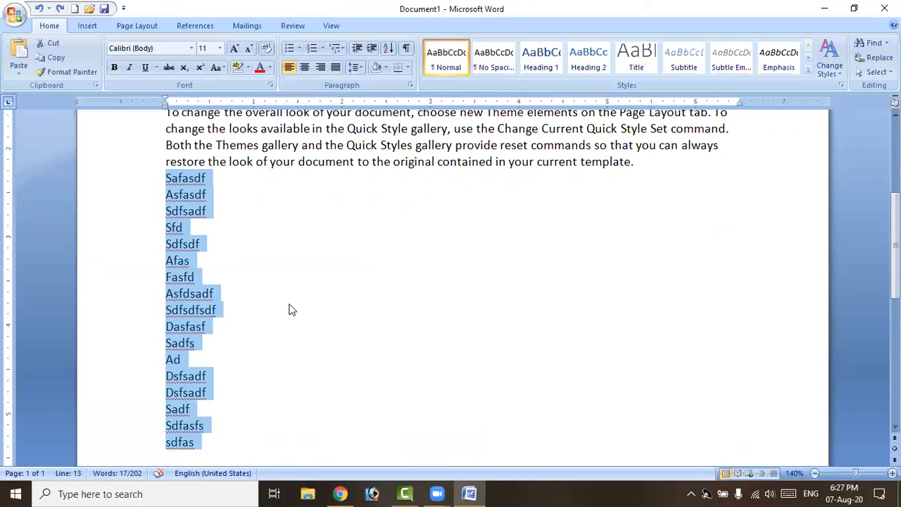
click(305, 67)
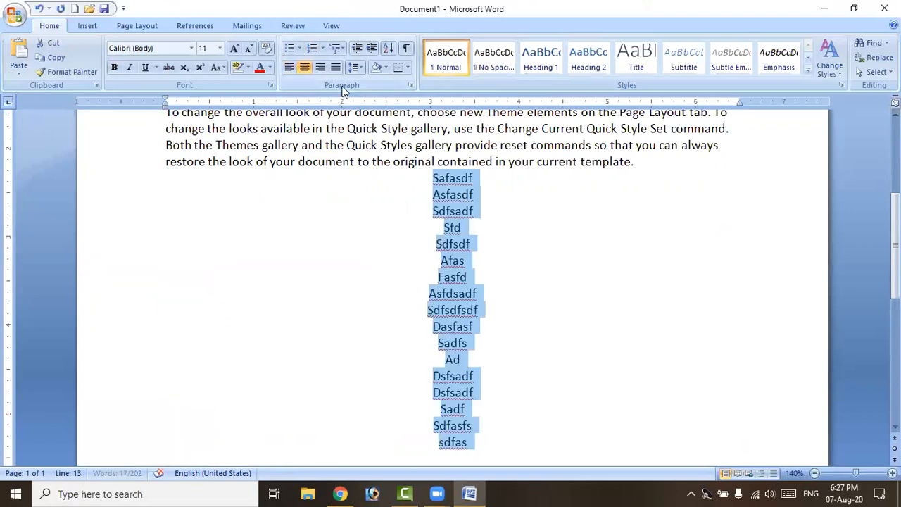
click(321, 68)
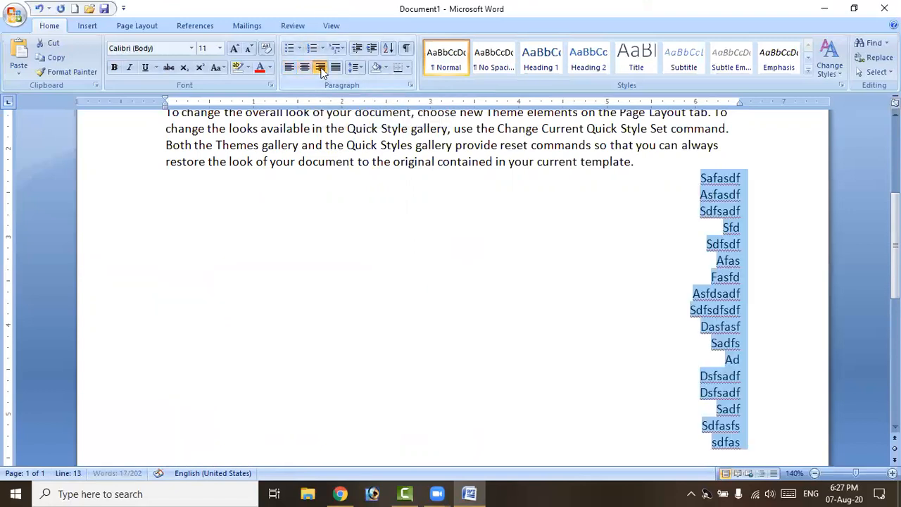
click(294, 71)
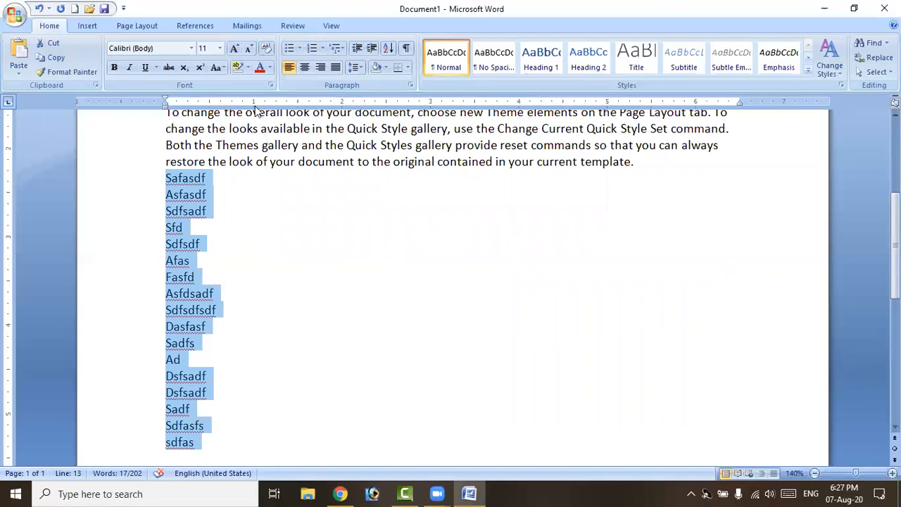
Step: Increase the left indent of the selected short items to 4 inches, and decrease it to 3 inches
click(369, 50)
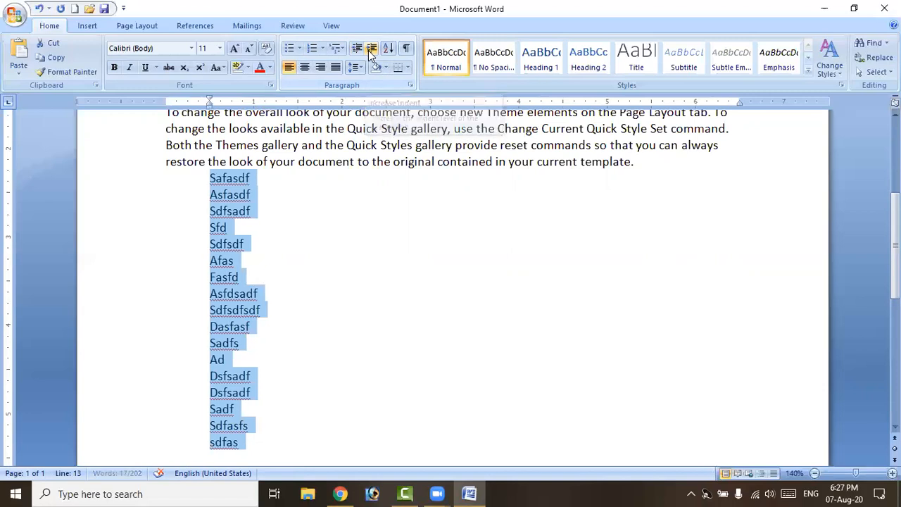
click(369, 50)
click(369, 50)
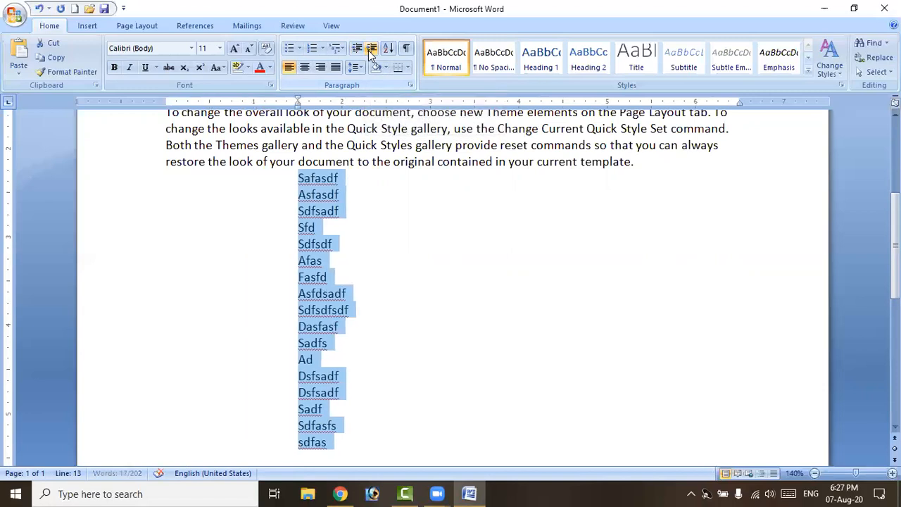
click(369, 50)
click(369, 50)
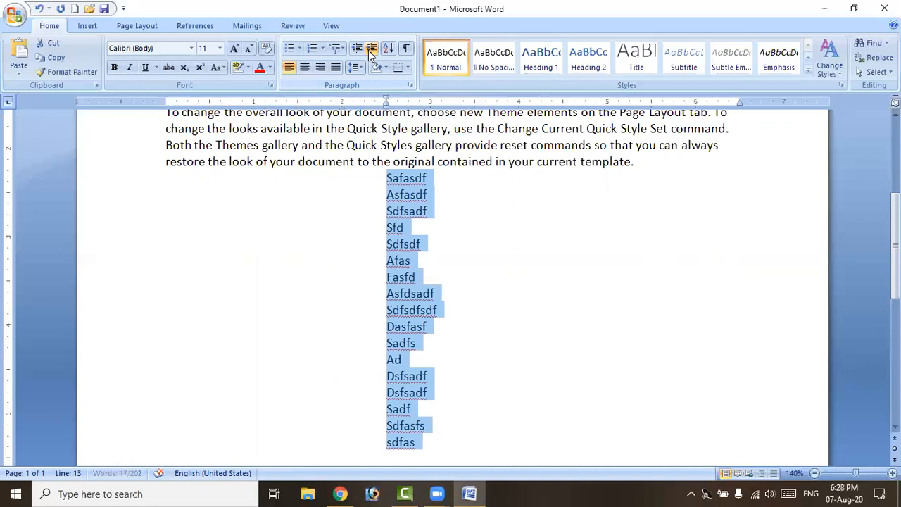
click(368, 50)
click(369, 50)
click(369, 50)
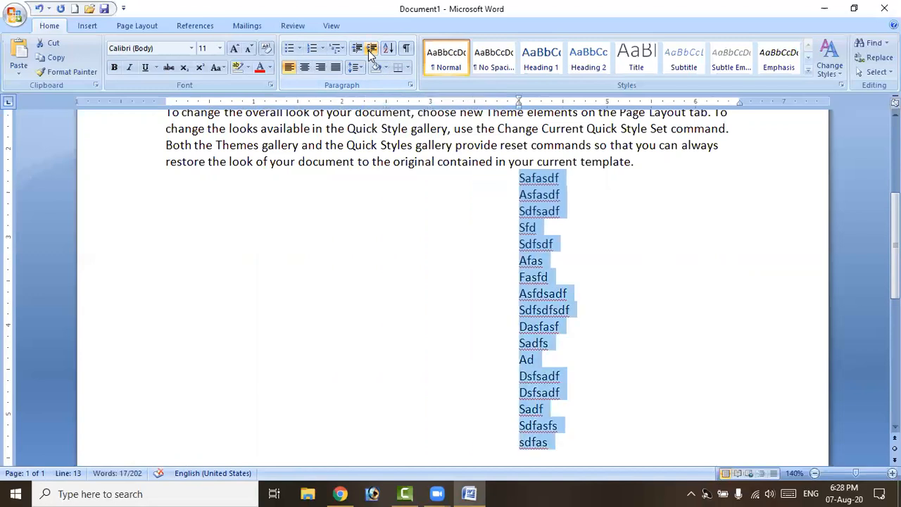
click(361, 52)
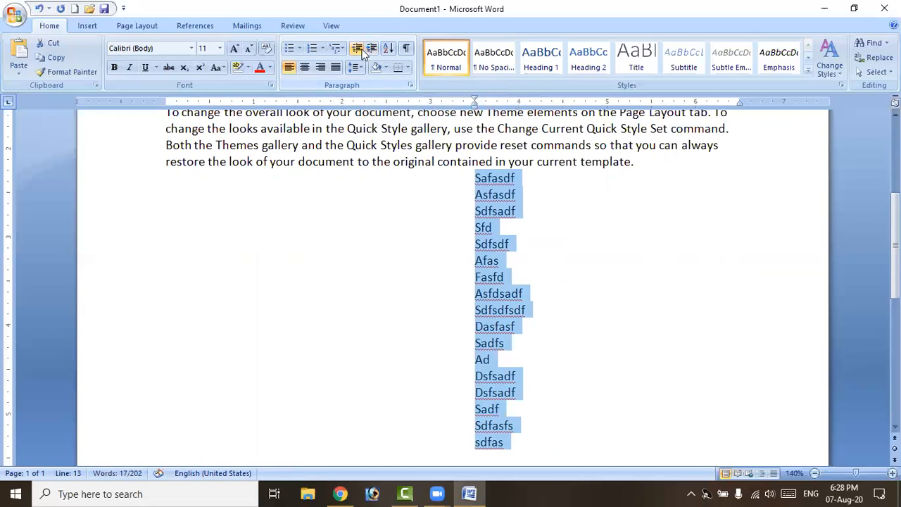
click(361, 51)
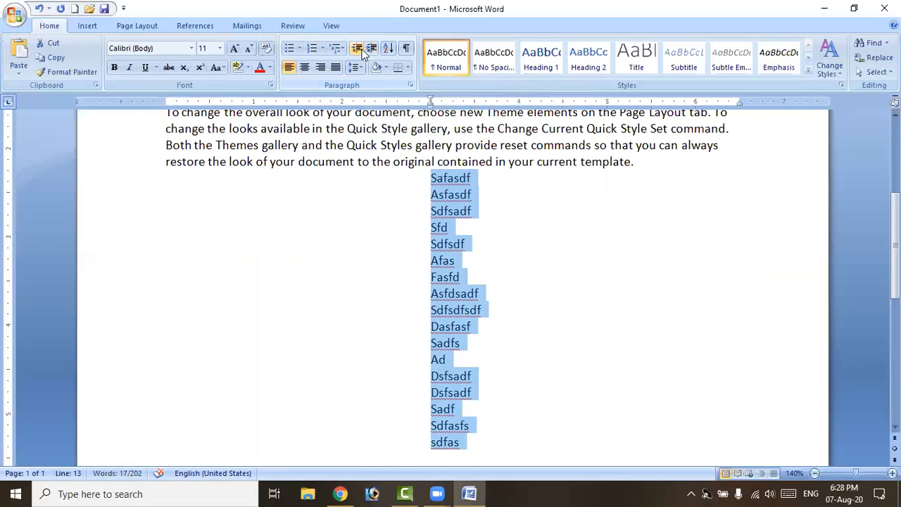
Step: Decrease the left indent of the selected short items to 0 inches
click(361, 52)
click(361, 51)
click(361, 51)
click(362, 52)
click(361, 51)
click(361, 51)
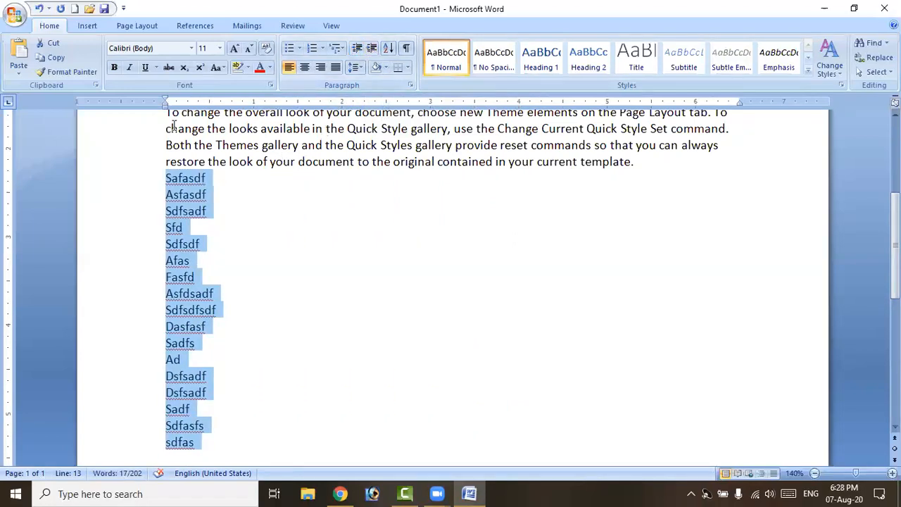
Step: Delete all the short items below the third paragraph and leave one blank line in their place
click(167, 178)
drag(167, 178, 221, 442)
key(Delete)
key(Return)
Step: Type four people's first names on separate lines below the blank line
text(Ani)
key(BackSpace)
key(BackSpace)
key(BackSpace)
text(Raju)
key(Return)
text(Shahanaz)
key(Return)
text(A)
key(BackSpace)
text(Mani)
key(Return)
text(Chintu)
key(Return)
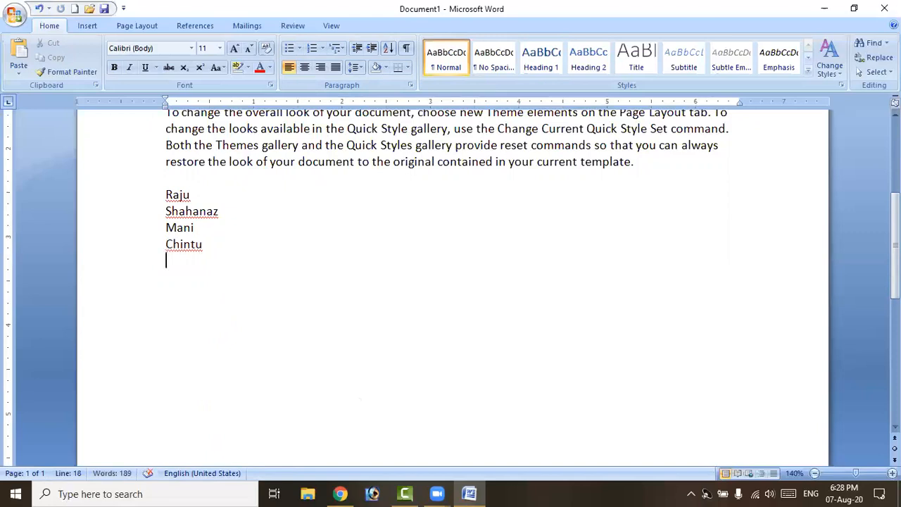
Step: Continue the list of names with three more first names, each on its own line
text(Nagaveni )
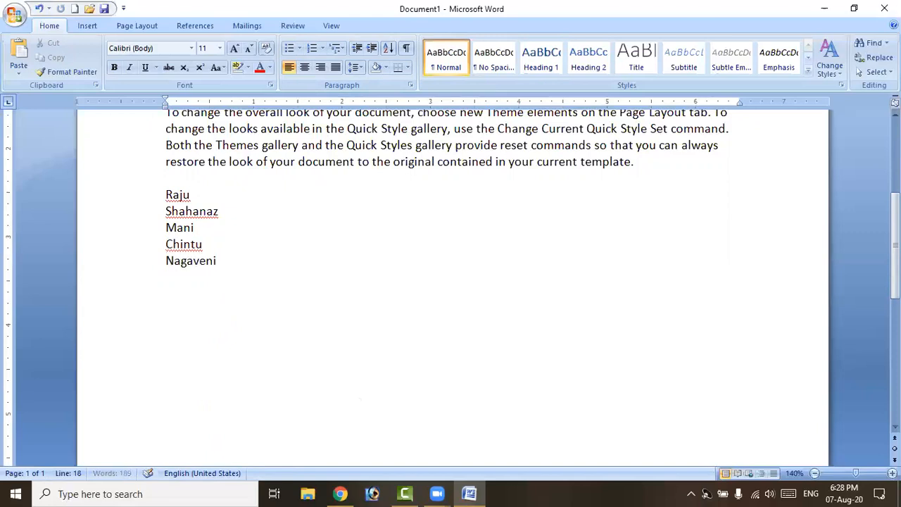
text(An)
key(BackSpace)
key(BackSpace)
key(Return)
text(Anirudh)
key(Return)
text(An)
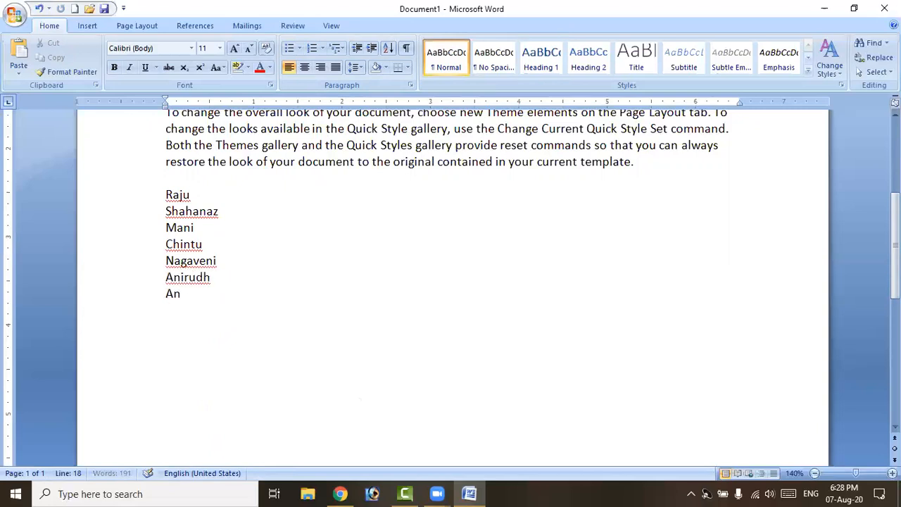
text(janeyuolu)
key(BackSpace)
key(BackSpace)
key(BackSpace)
text(lu)
key(Return)
Step: Add the last three first names to complete the ten-name list, one per line
text(Prathap)
key(Return)
text(a)
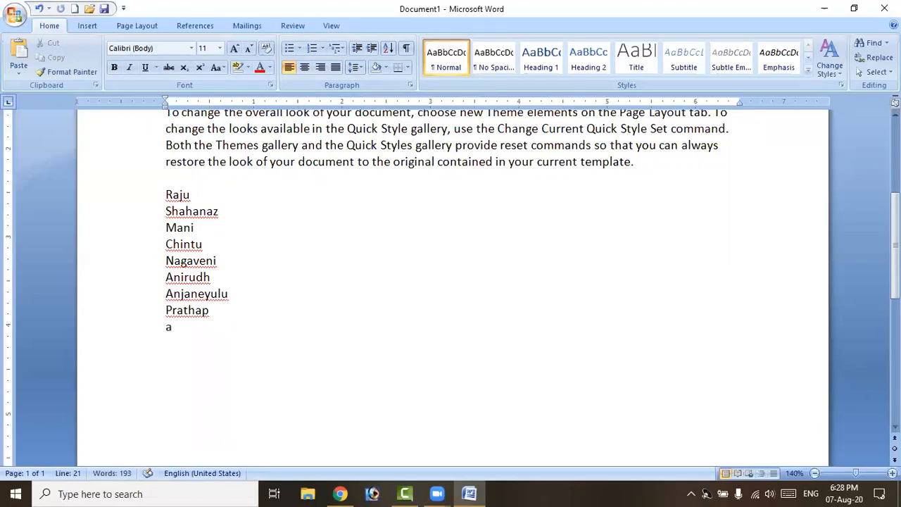
key(BackSpace)
text(Aslam)
key(Return)
text(Pu)
key(BackSpace)
text(ruth)
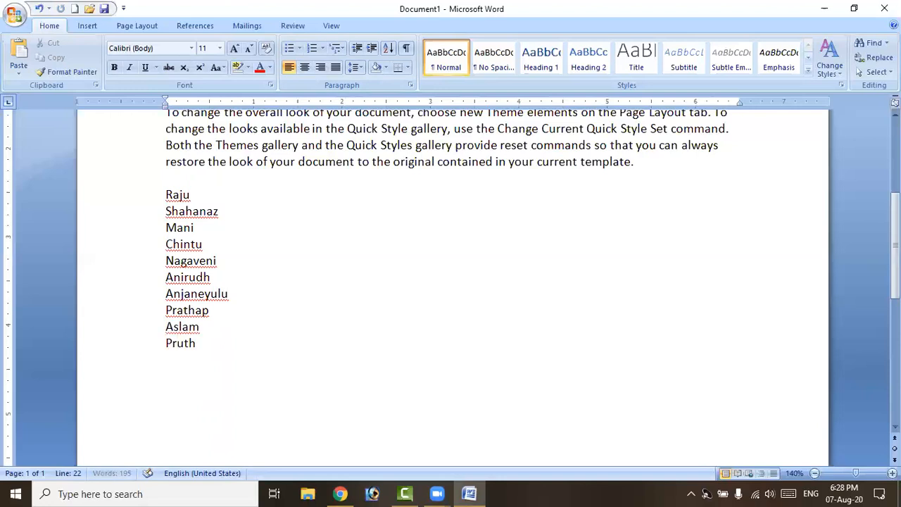
text(ivi)
key(Return)
Step: Sort the ten-name list by paragraphs as text in ascending order
drag(166, 195, 209, 348)
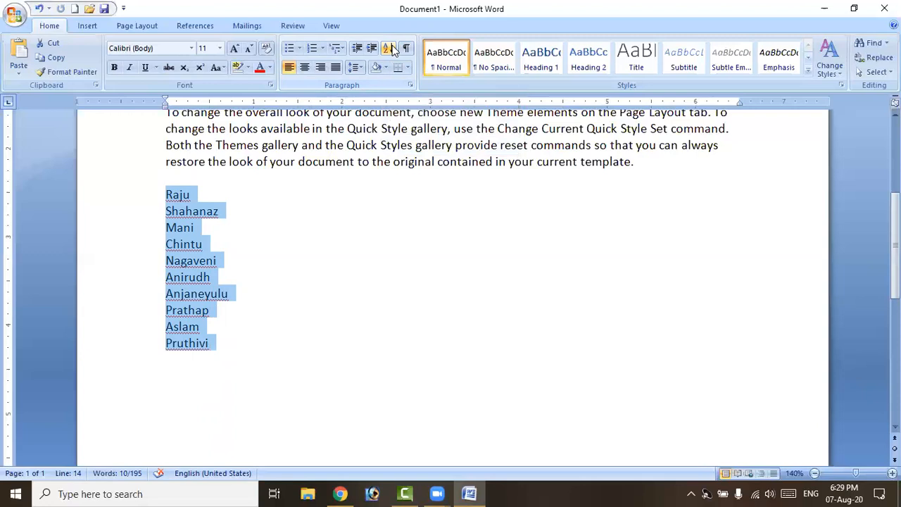
click(388, 48)
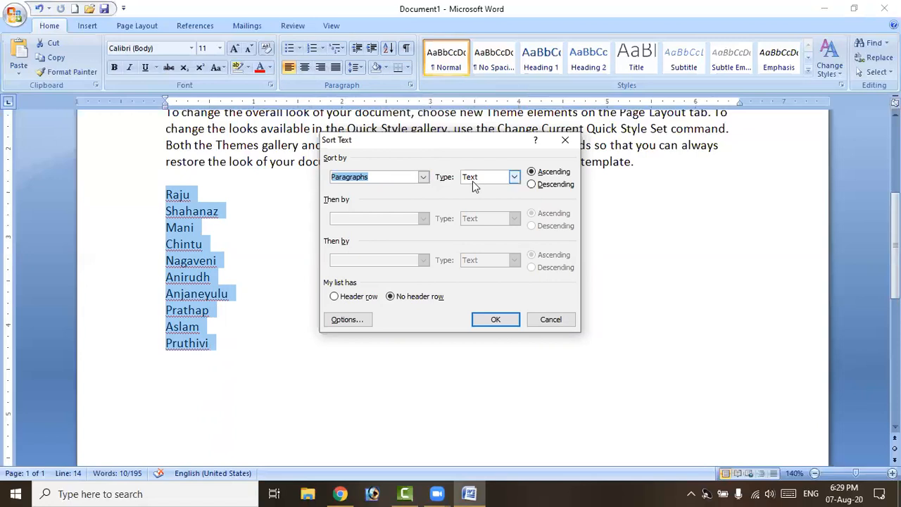
click(534, 174)
click(497, 321)
click(181, 211)
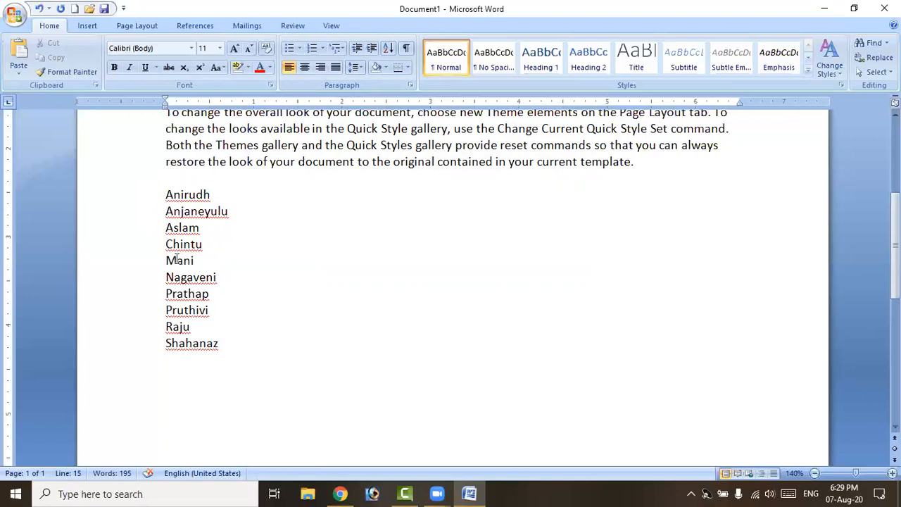
Step: Sort the ten-name list by paragraphs as text in descending order
drag(167, 193, 233, 353)
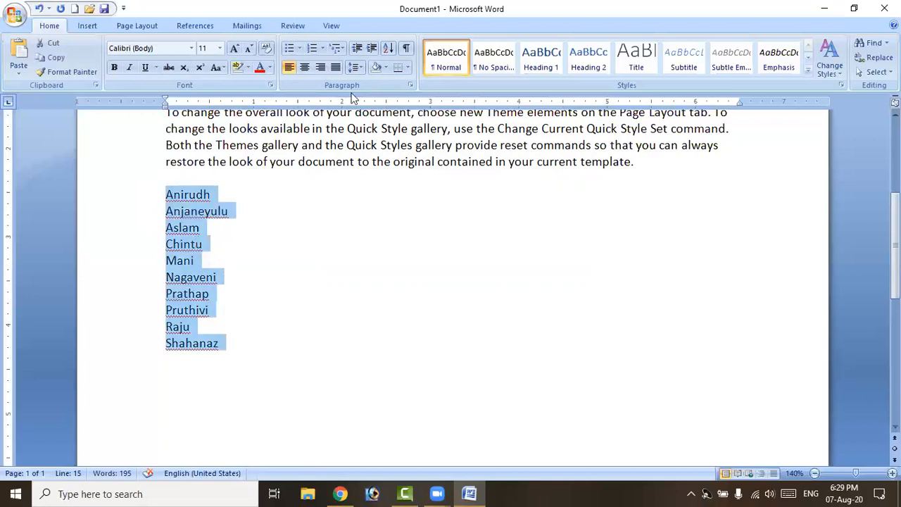
click(388, 47)
click(545, 185)
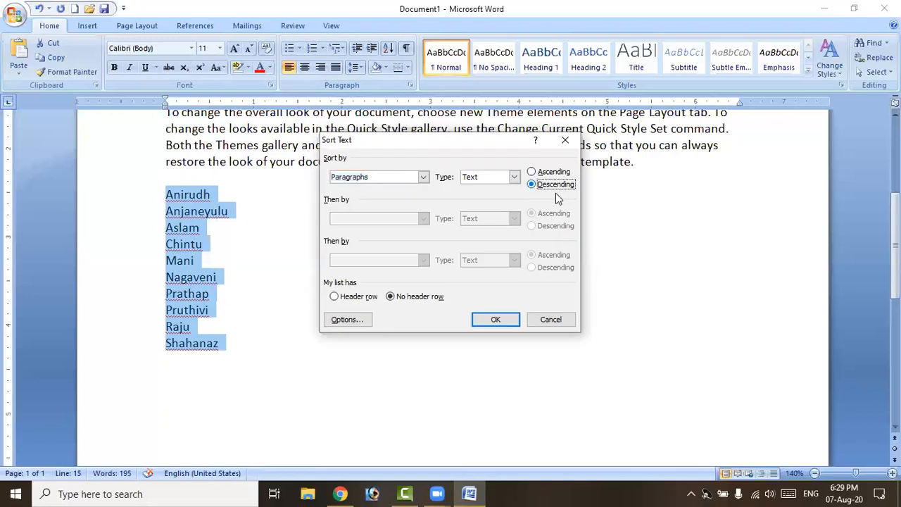
click(509, 322)
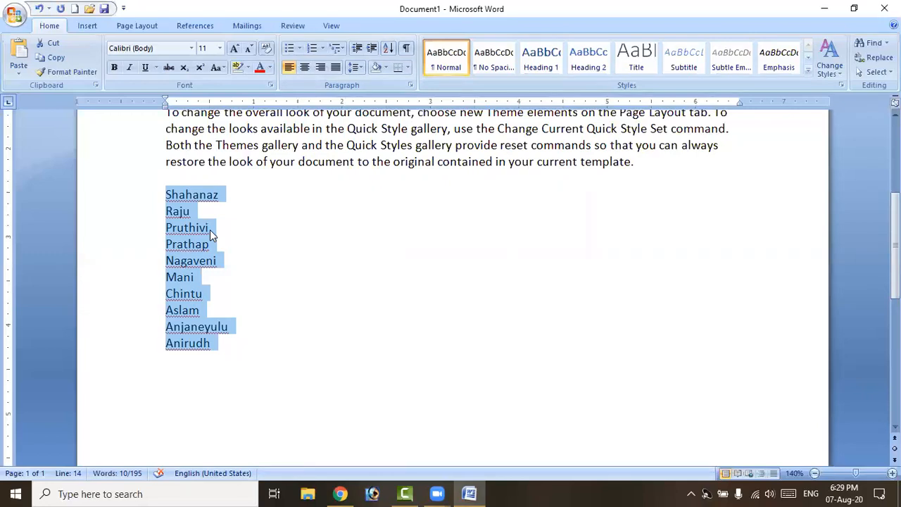
Step: Add blank lines and a line of tabs and spaces below the list of names
key(Right)
key(Return)
key(Return)
key(Return)
key(Return)
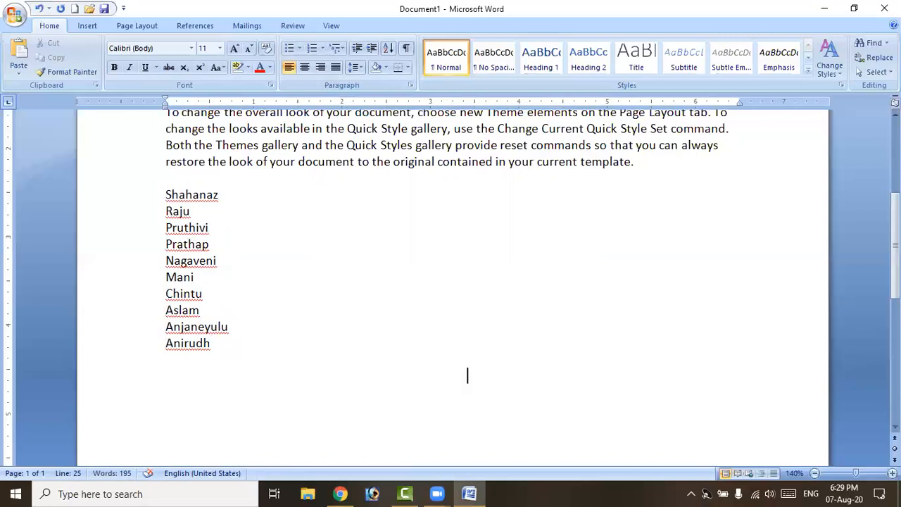
key(Return)
key(Return)
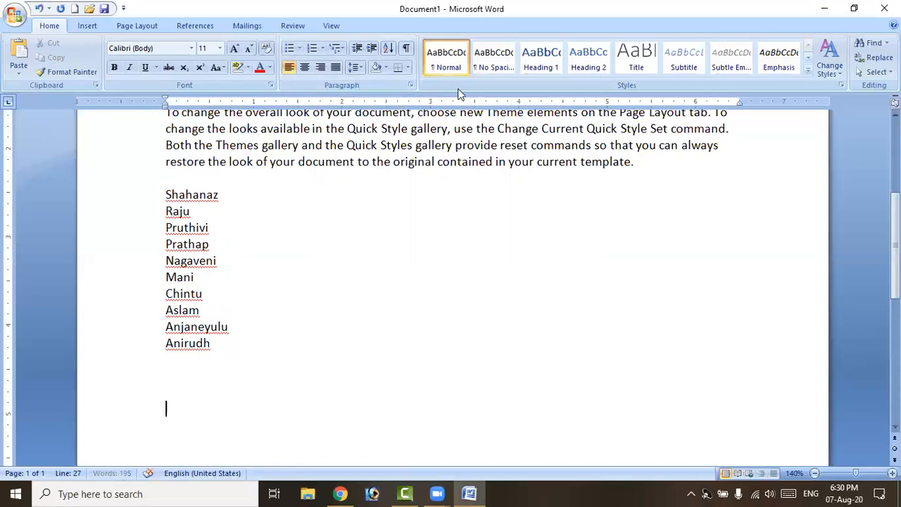
Step: Show the formatting marks and examine the space, tab and paragraph marks throughout the document
click(407, 51)
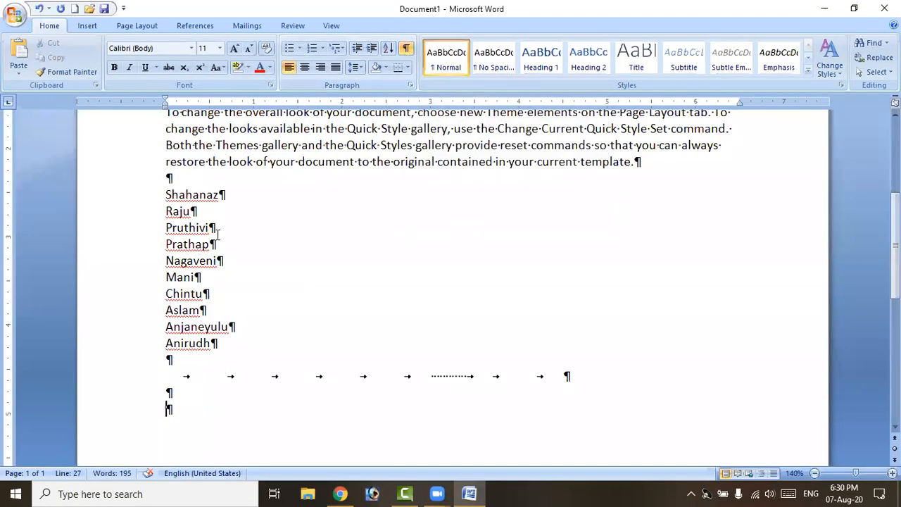
scroll(218, 236, up, 5)
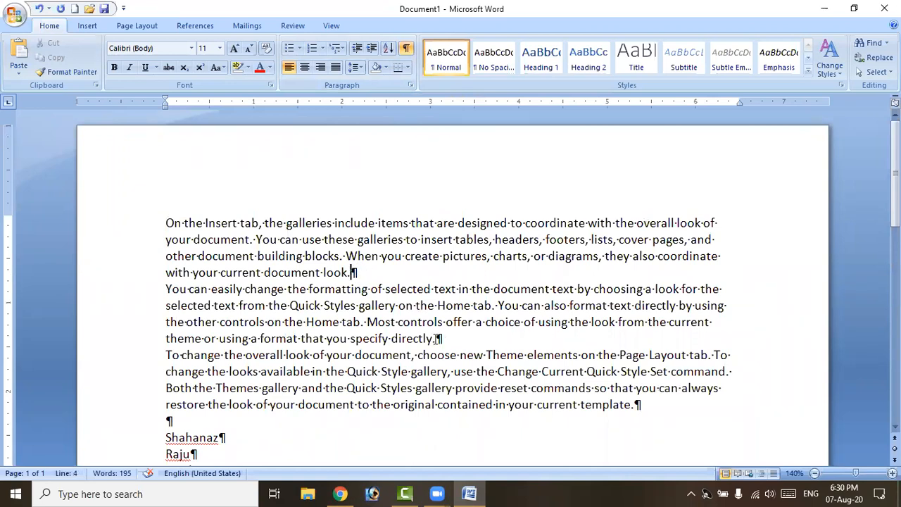
scroll(279, 338, down, 1)
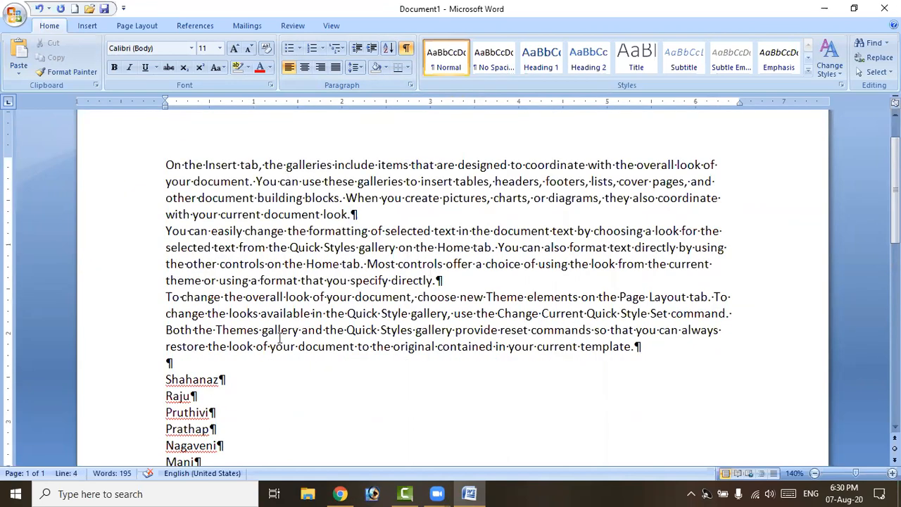
scroll(280, 337, down, 5)
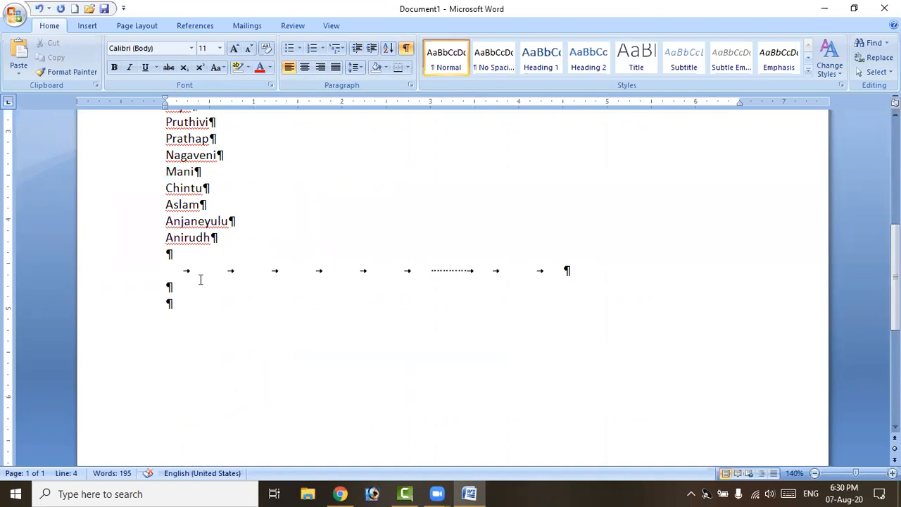
Step: Insert more tabs and spaces in the tab line below the names, and split it with five paragraph breaks
click(439, 274)
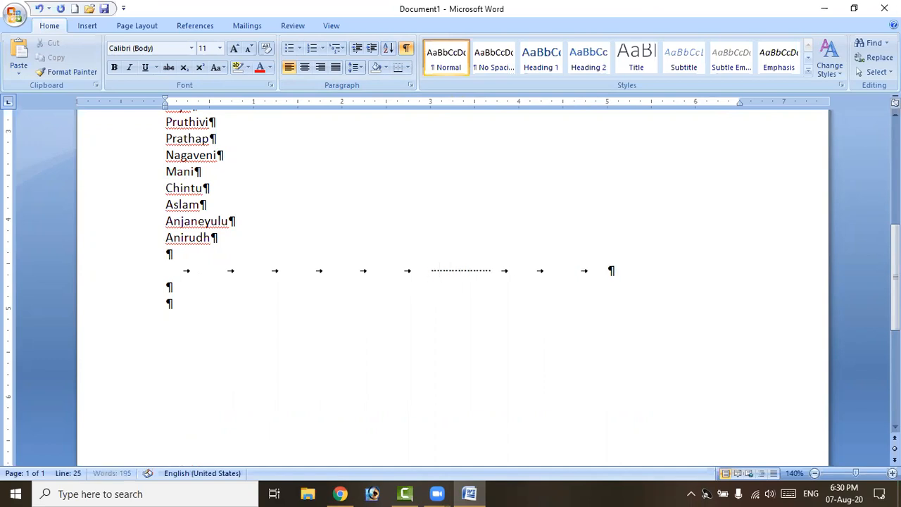
key(Tab)
key(Tab)
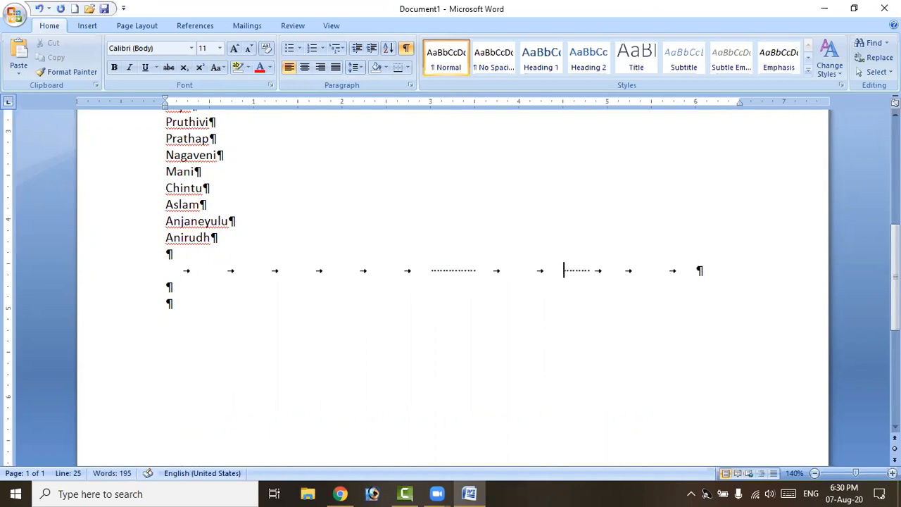
key(Return)
key(Return)
key(Return)
key(Return)
key(Return)
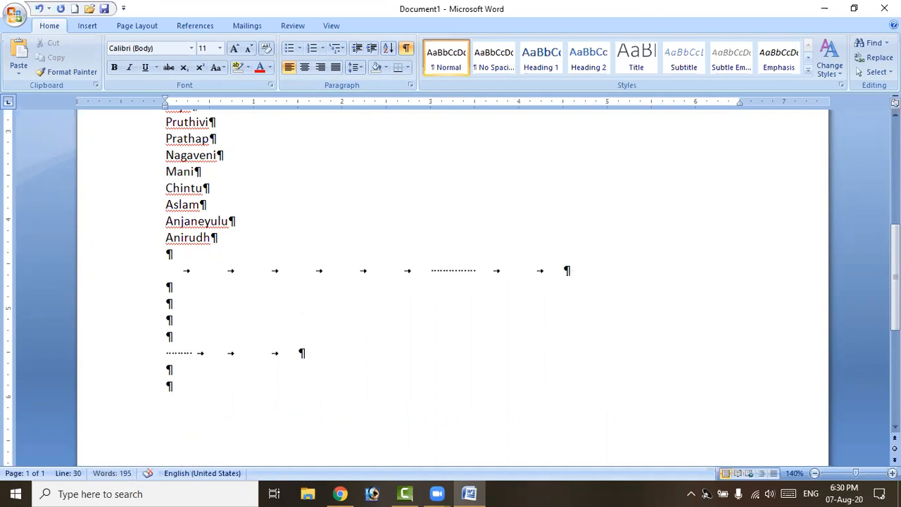
Step: Turn off the formatting marks and apply the Hidden font effect to the whole list of names
scroll(275, 199, up, 2)
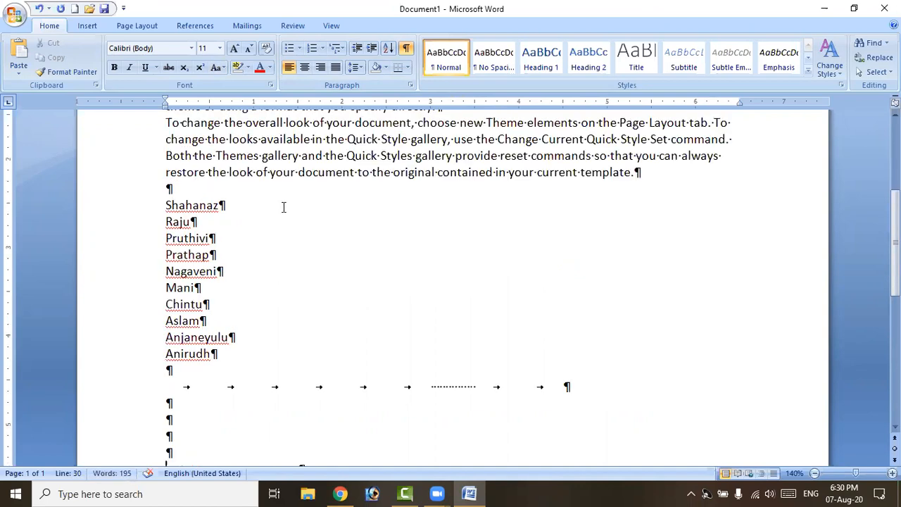
click(407, 49)
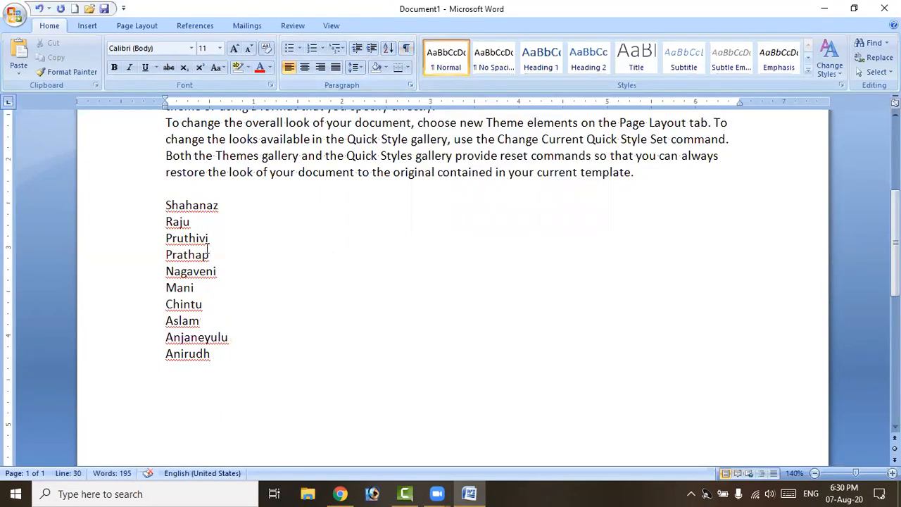
drag(169, 204, 233, 354)
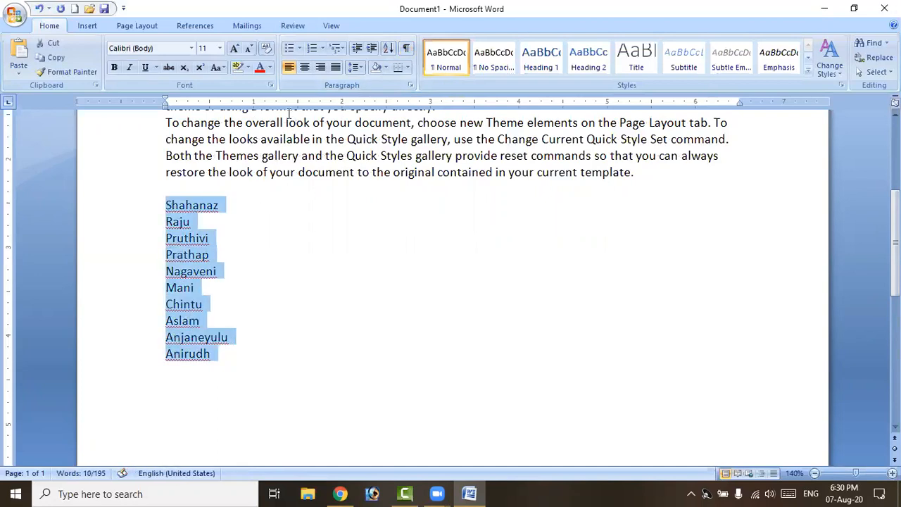
click(270, 86)
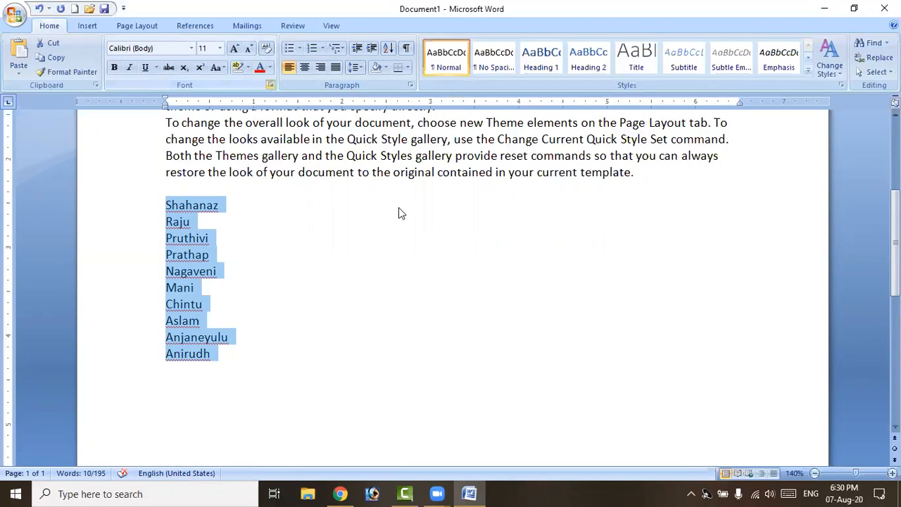
click(523, 347)
click(533, 460)
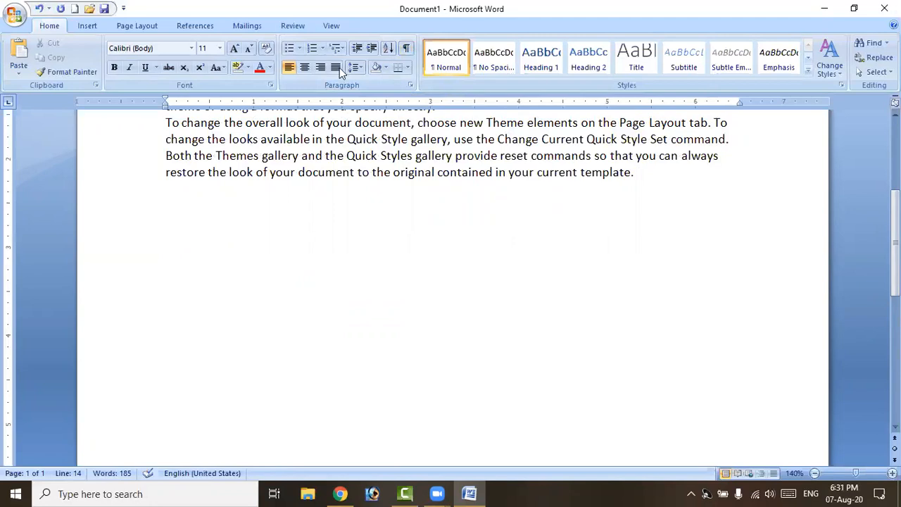
Step: View the Font settings without changing them, and show the formatting marks to reveal the hidden names
click(270, 85)
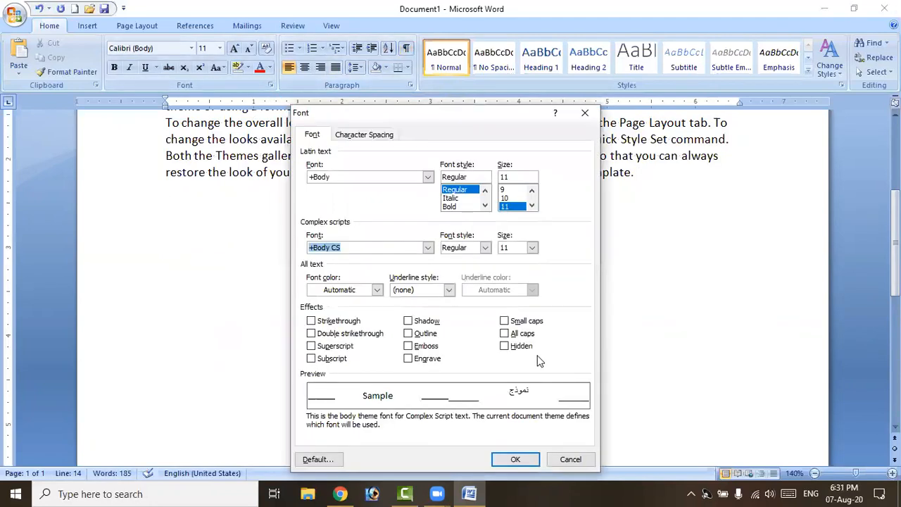
click(571, 459)
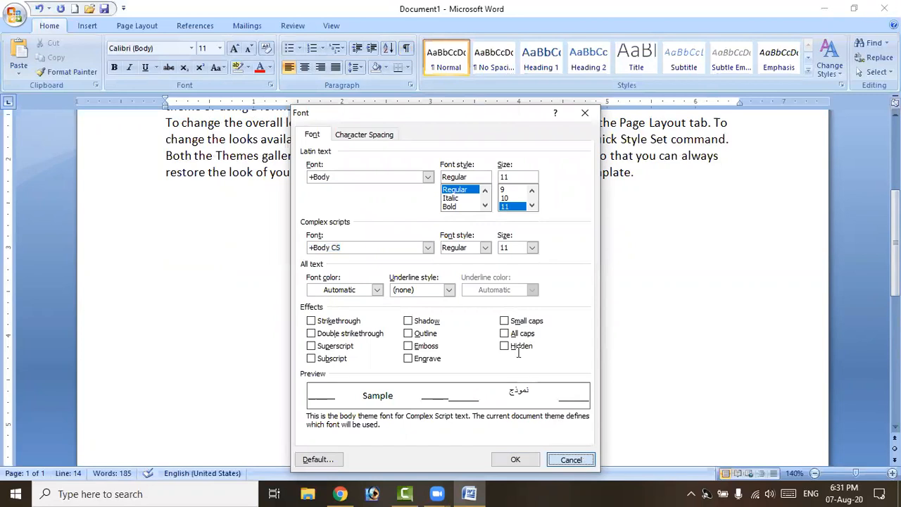
scroll(448, 287, up, 4)
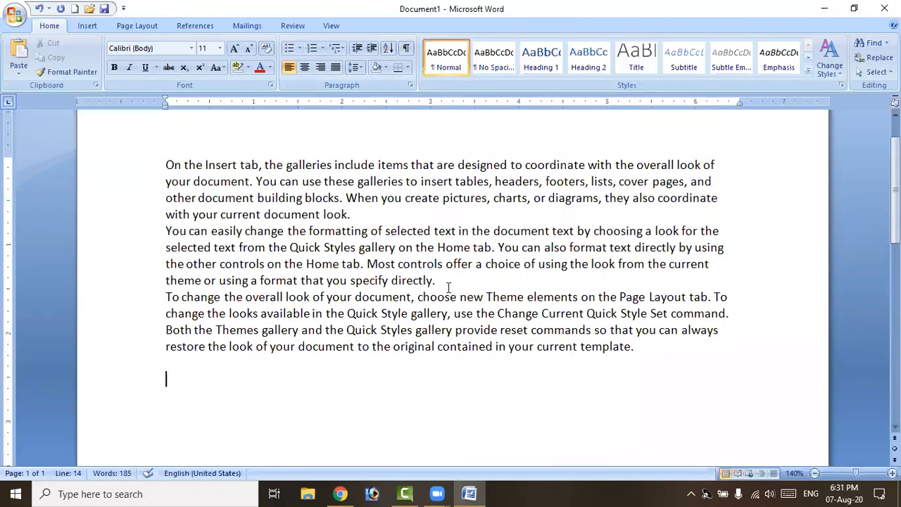
click(406, 49)
scroll(235, 336, down, 2)
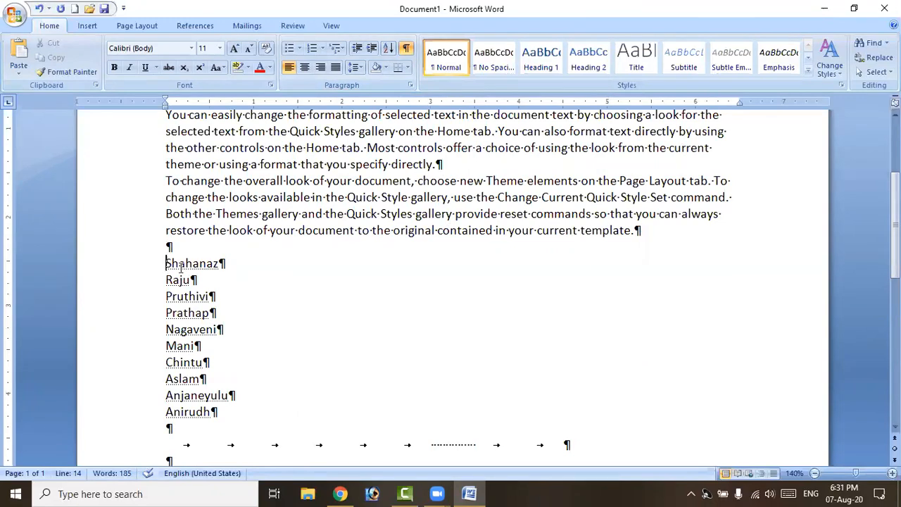
Step: Remove the Hidden font effect from the whole list of names and turn off the formatting marks
drag(173, 263, 225, 411)
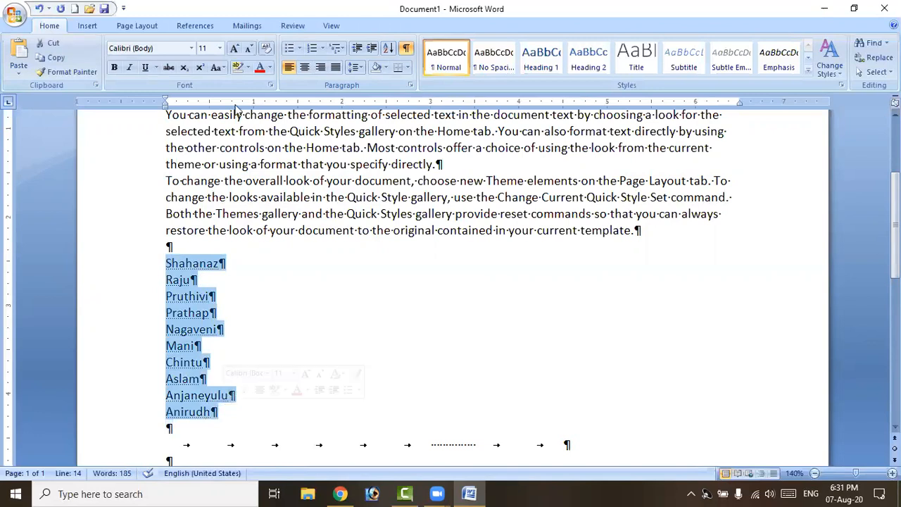
click(270, 85)
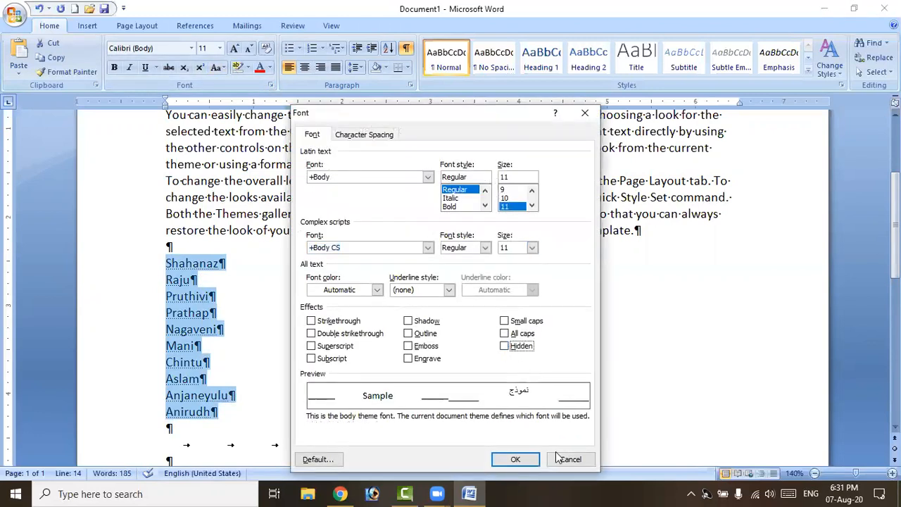
click(516, 459)
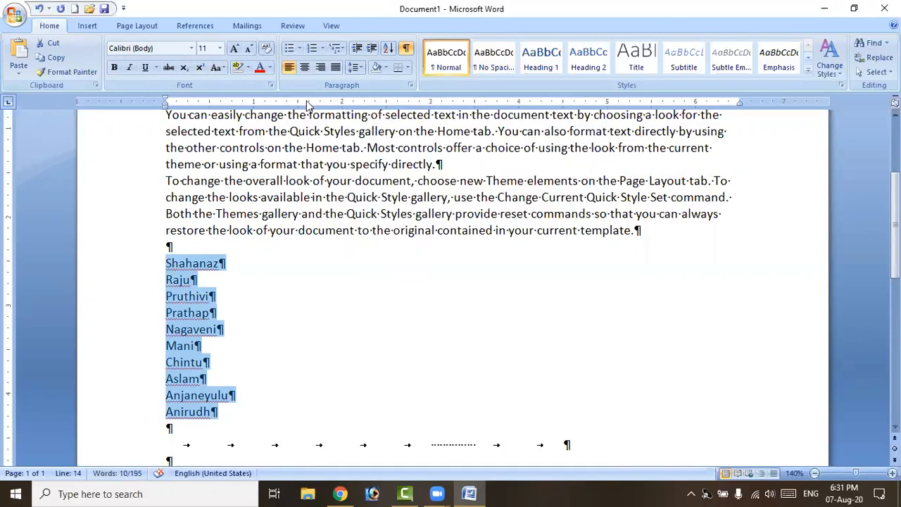
click(407, 50)
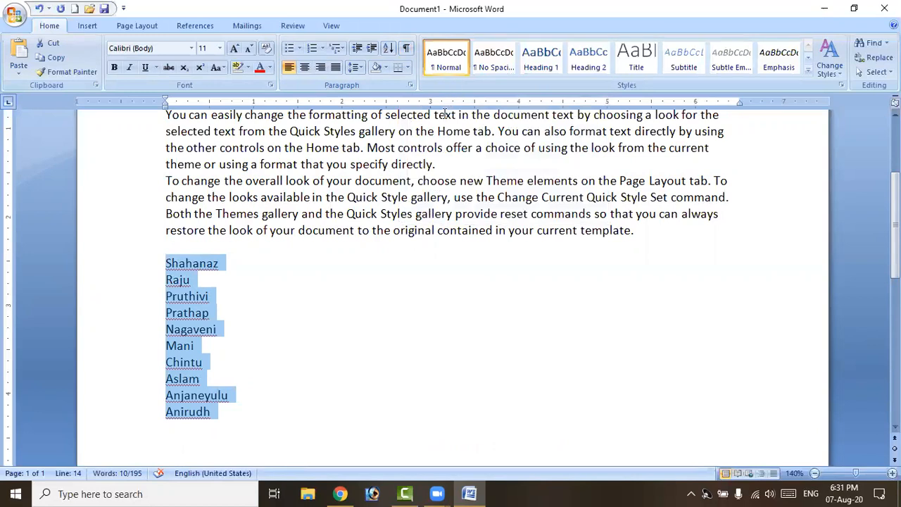
click(407, 180)
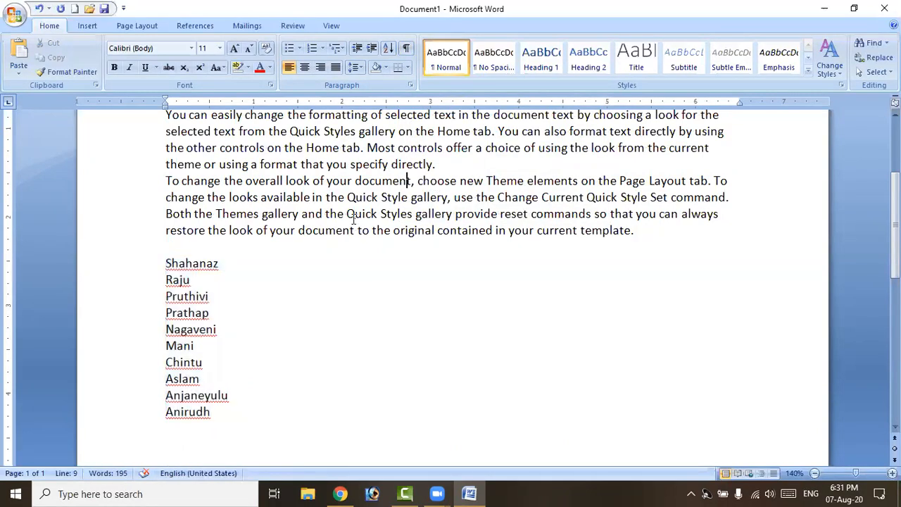
Step: Insert two paragraph breaks at the end of the first paragraph to separate it from the second
scroll(270, 190, up, 1)
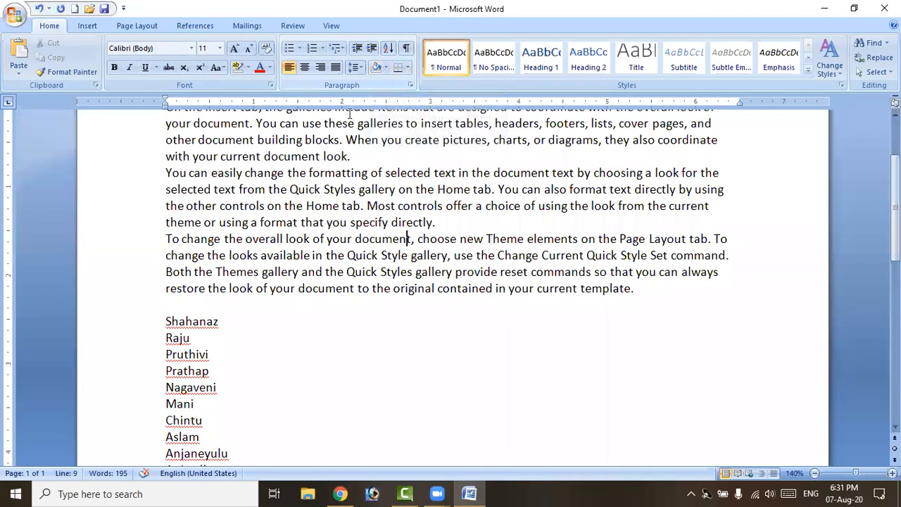
scroll(350, 113, up, 3)
click(369, 279)
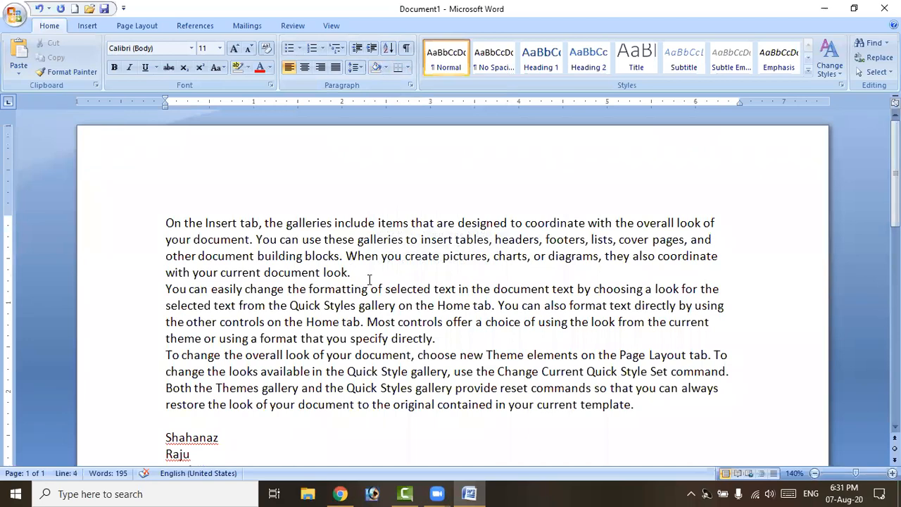
key(Return)
key(Return)
Step: Apply Outside Borders to the whole first paragraph and deselect it
drag(161, 224, 359, 273)
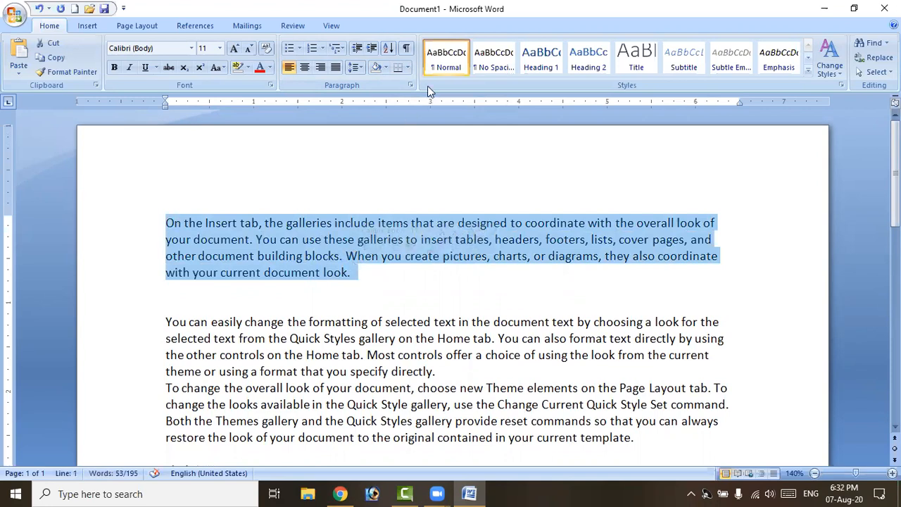
click(408, 68)
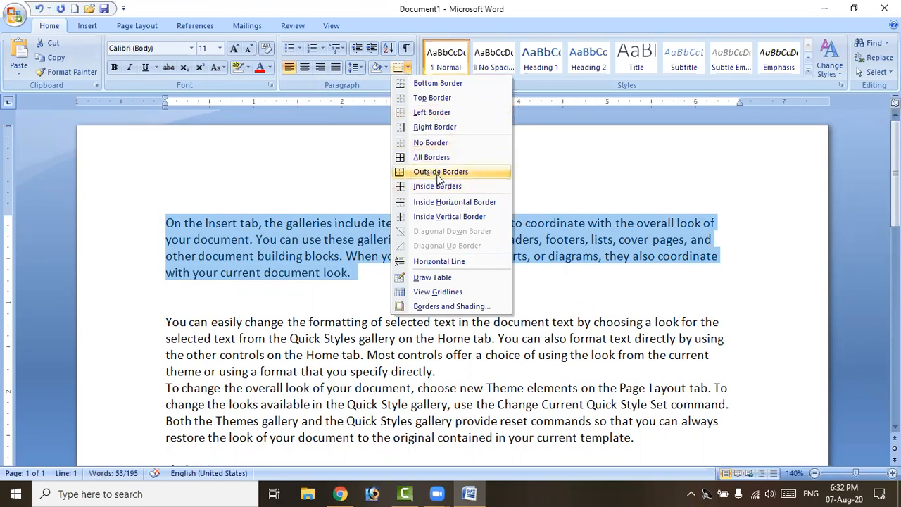
click(438, 177)
click(393, 282)
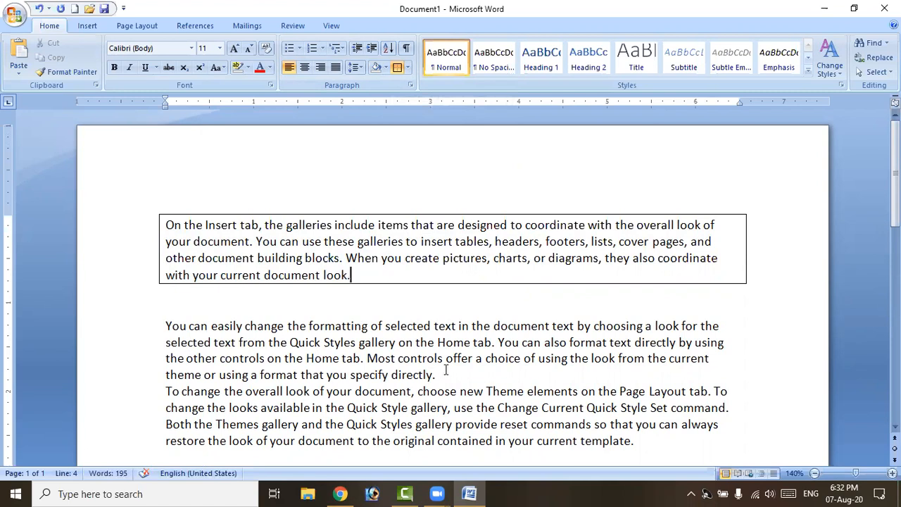
Step: Insert two paragraph breaks after the second paragraph, and review the Borders, Page Border and Shading settings for the second paragraph
key(Return)
key(Return)
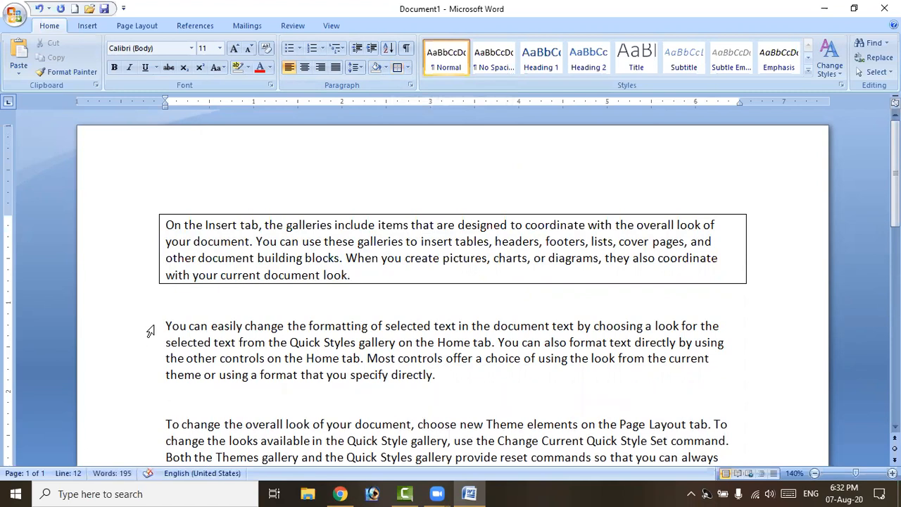
drag(166, 325, 455, 374)
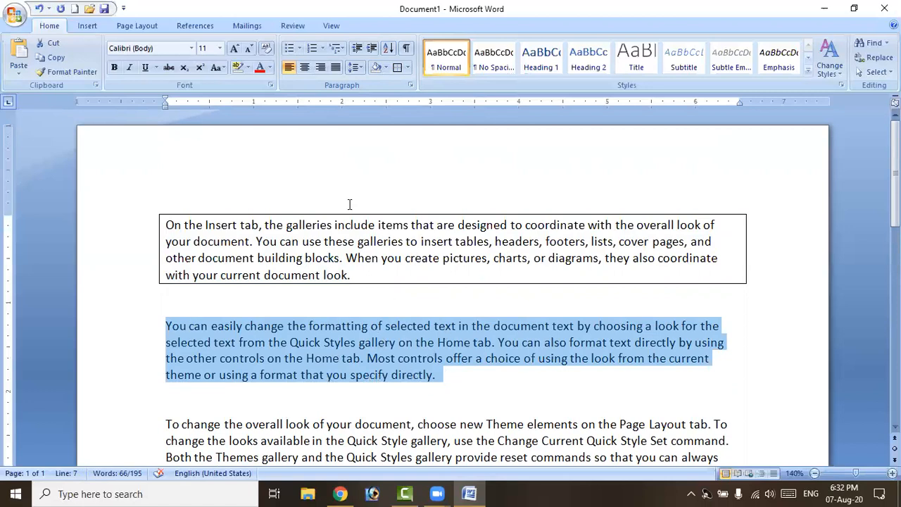
click(408, 68)
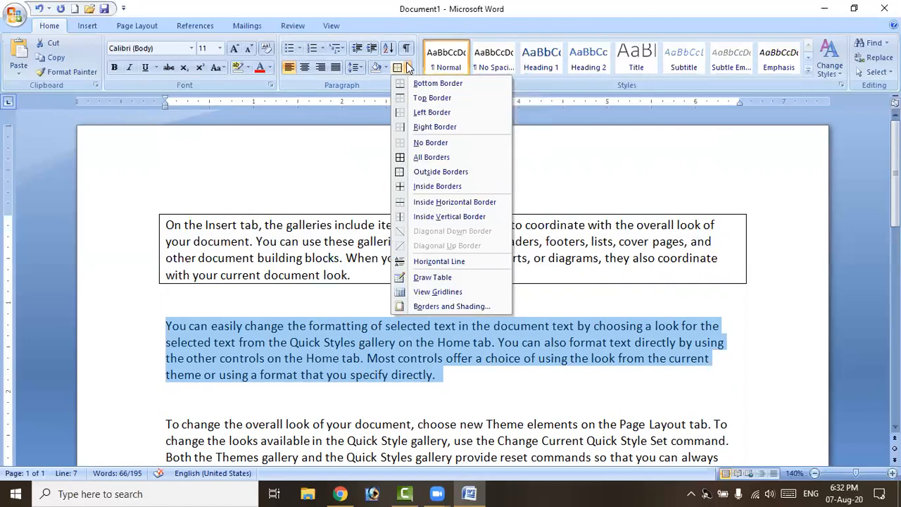
click(444, 306)
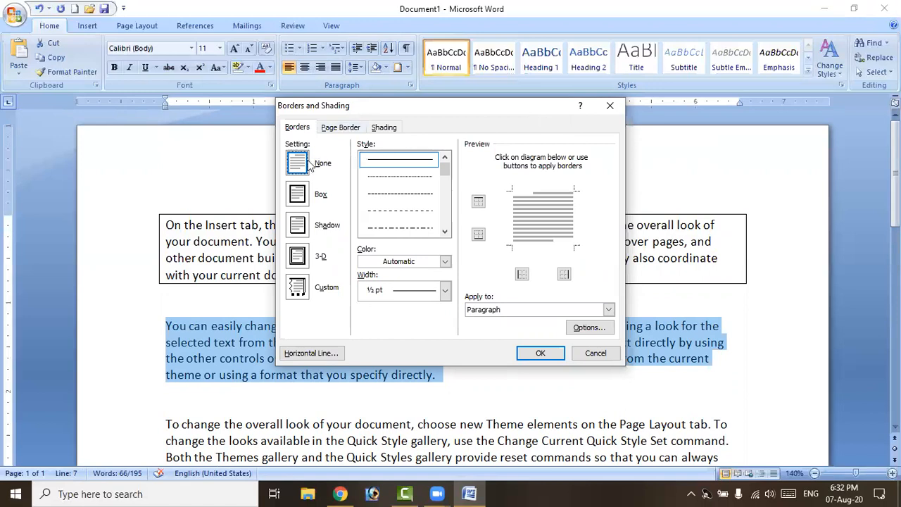
click(305, 131)
click(332, 130)
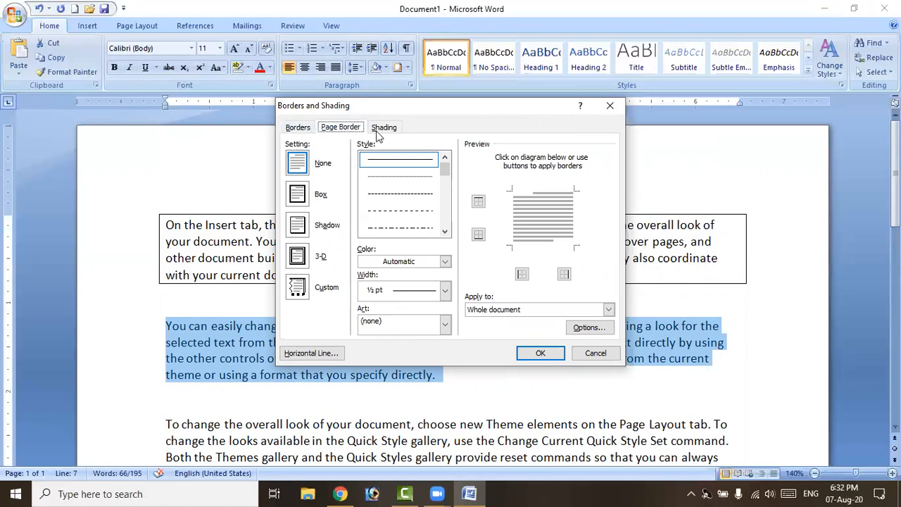
click(386, 130)
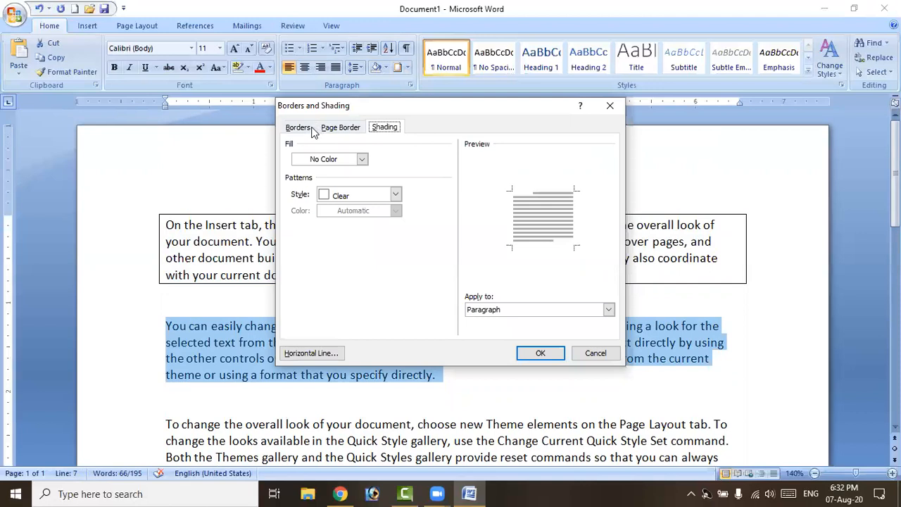
click(299, 130)
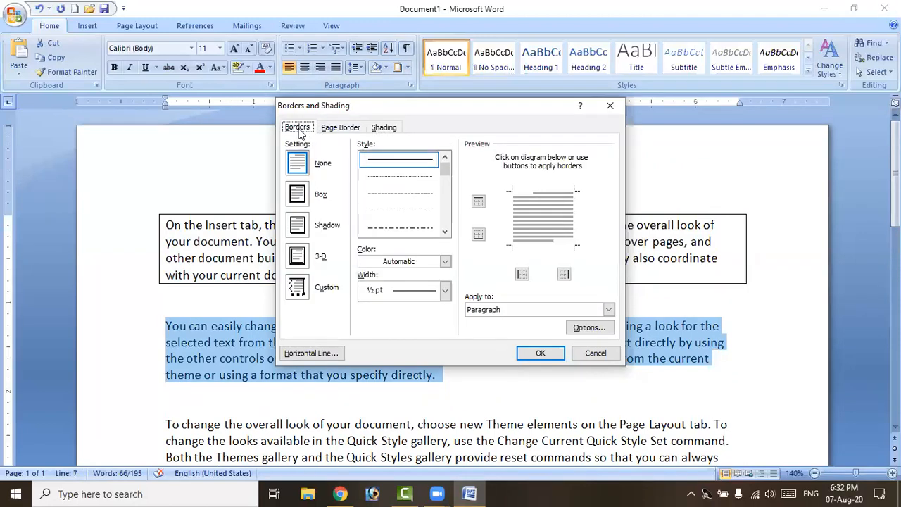
Step: Apply a red 3 pt box border with a thick-and-thin double line to the second paragraph
click(301, 195)
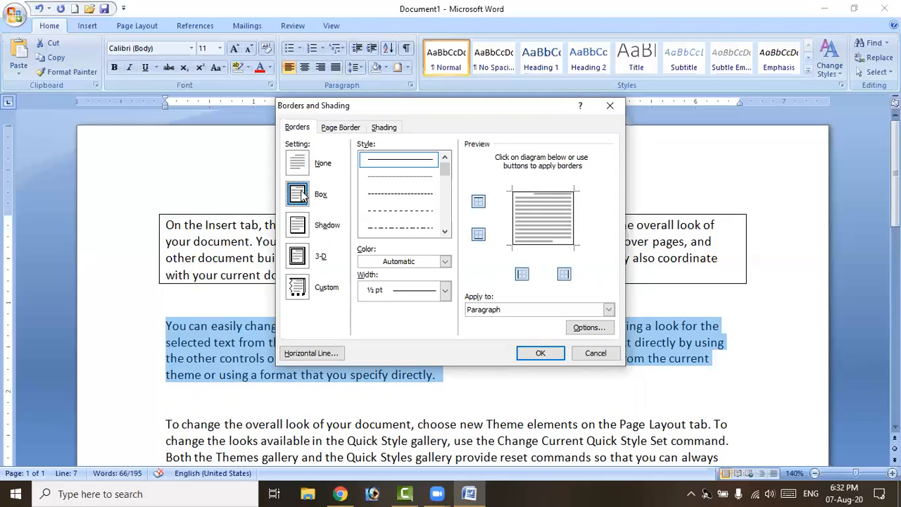
click(445, 231)
click(445, 231)
click(445, 231)
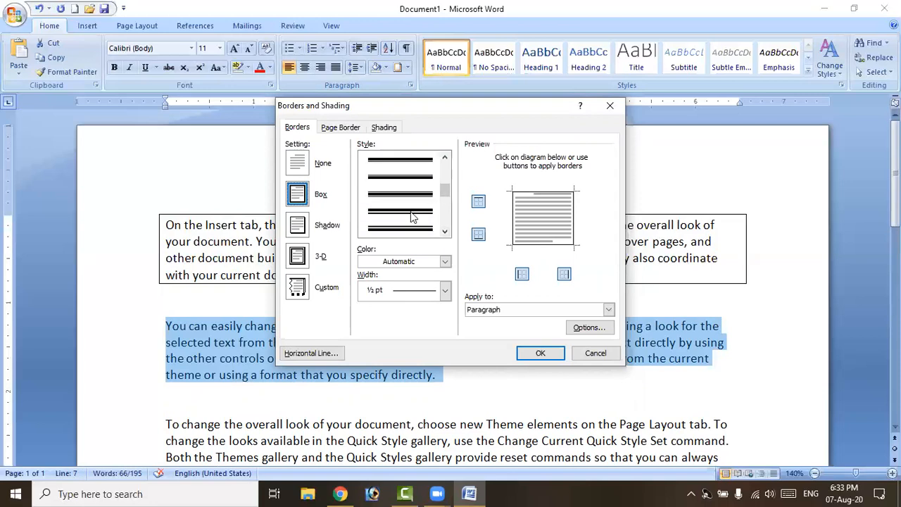
click(415, 224)
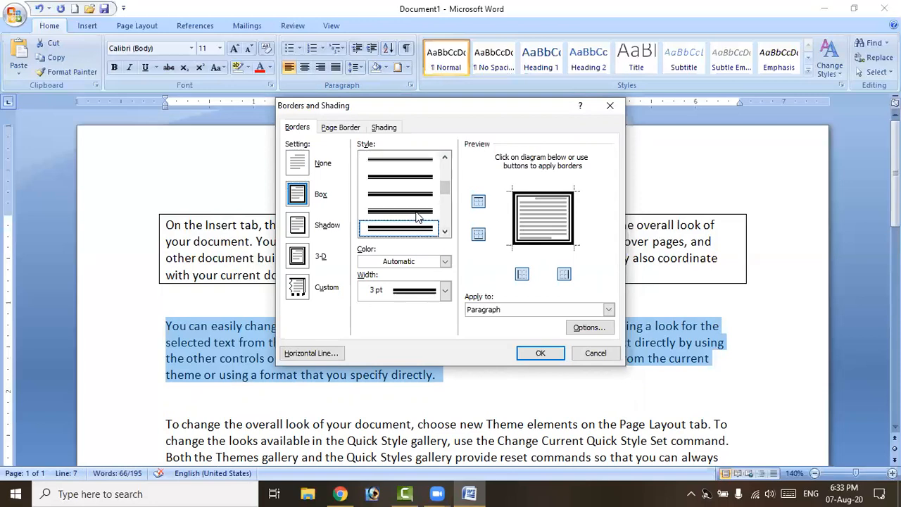
click(446, 262)
click(375, 374)
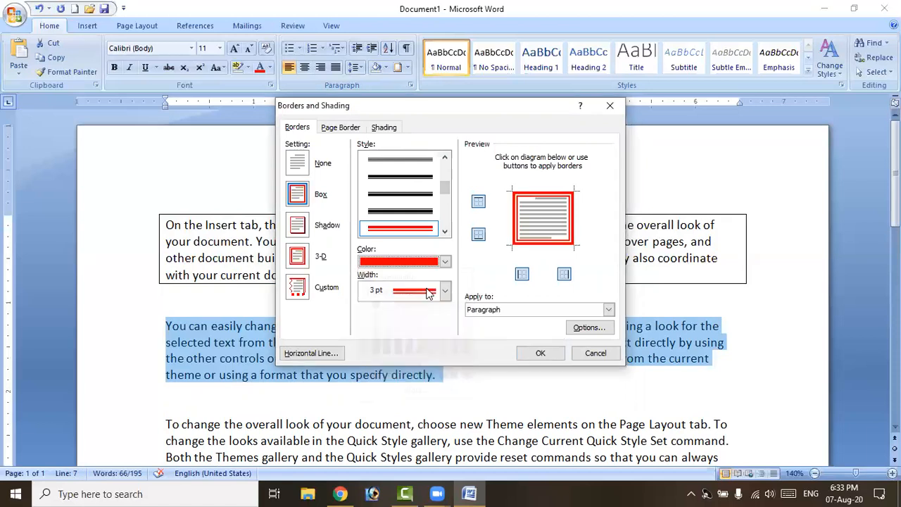
click(540, 354)
click(428, 386)
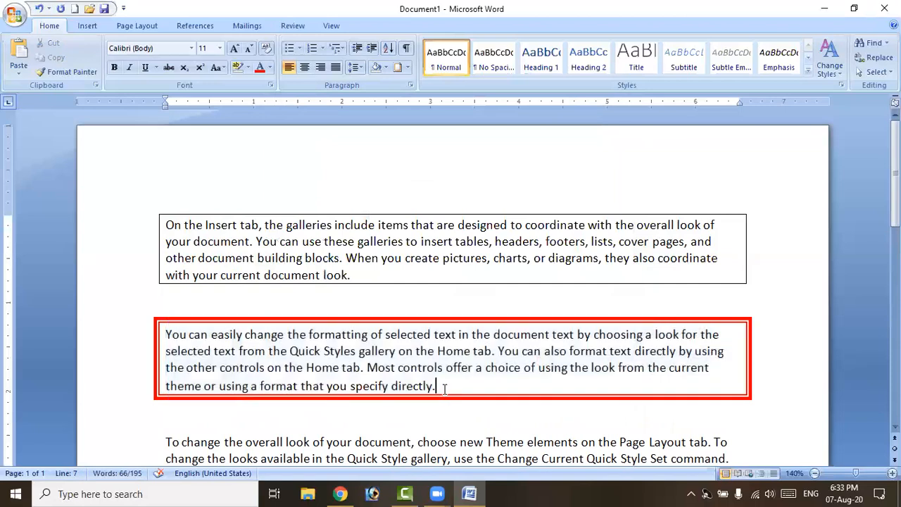
Step: Set up a gold 3 pt box border with the diagonal-striped line style for the third paragraph in Borders and Shading
scroll(241, 365, down, 1)
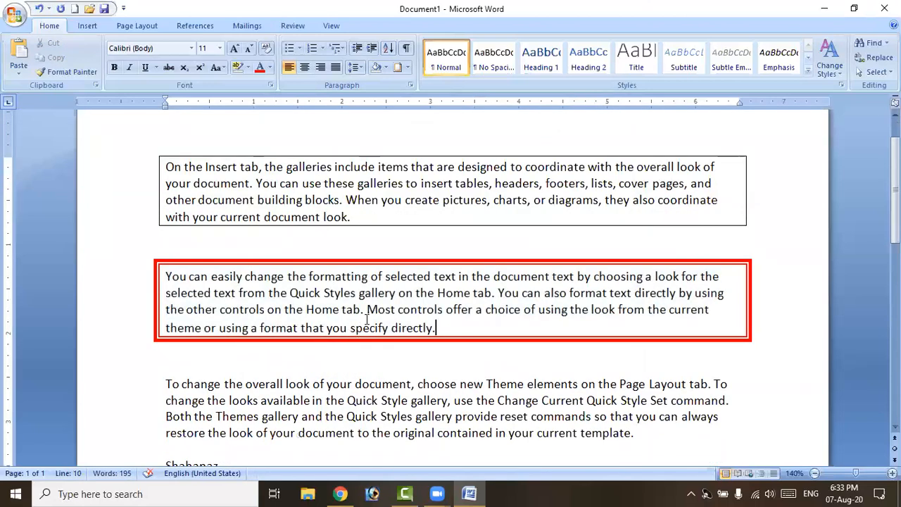
scroll(169, 384, down, 1)
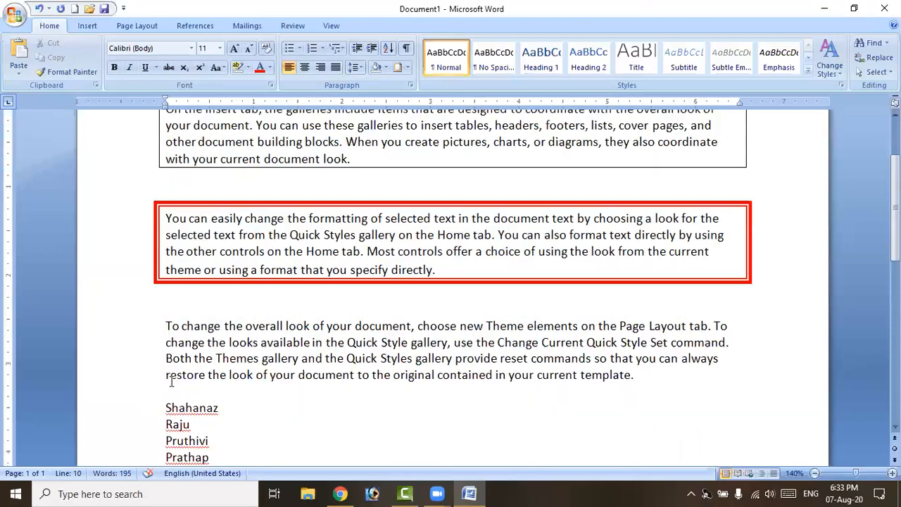
drag(167, 338, 647, 373)
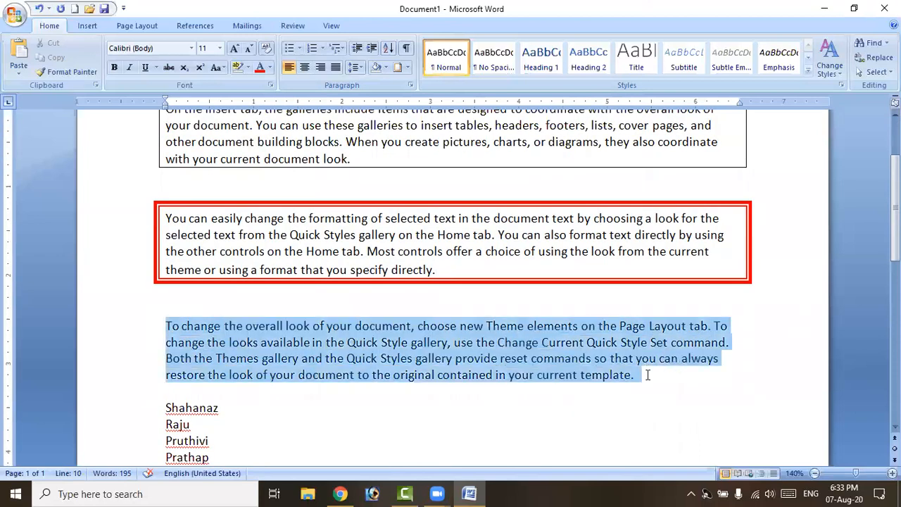
click(408, 67)
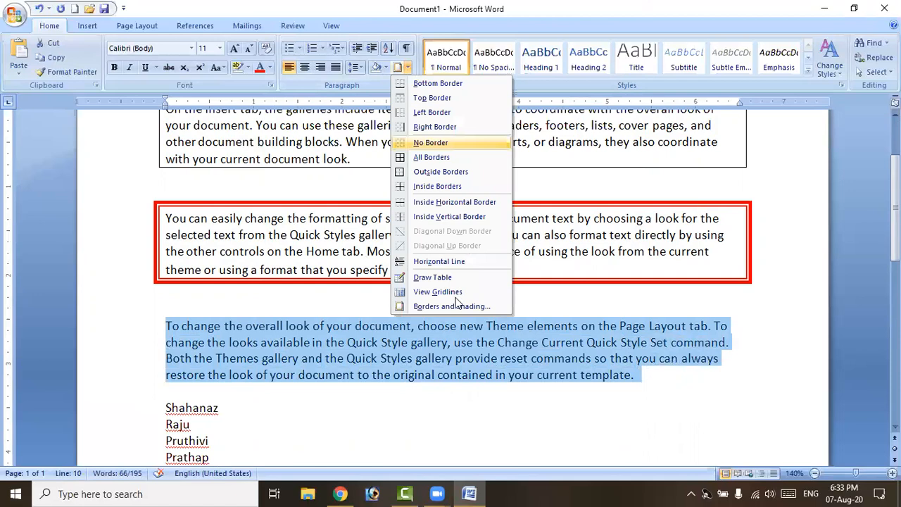
click(456, 307)
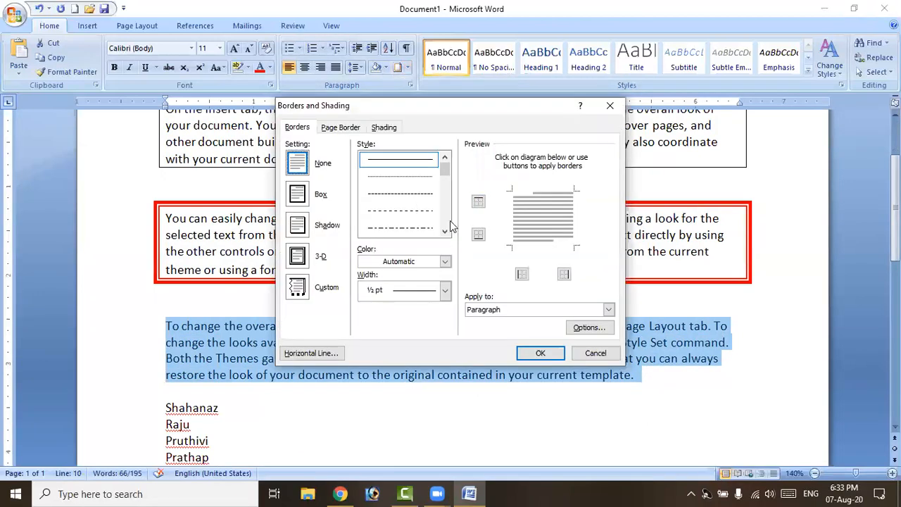
click(446, 226)
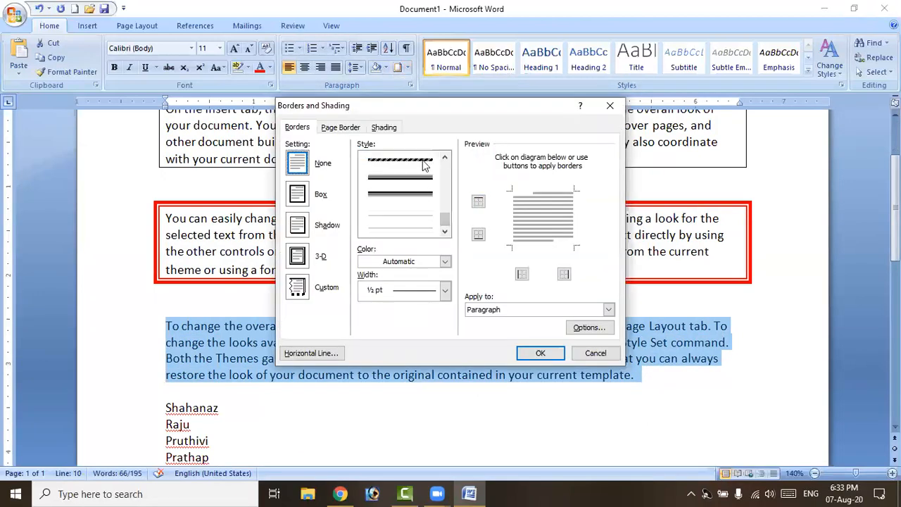
click(423, 161)
click(445, 262)
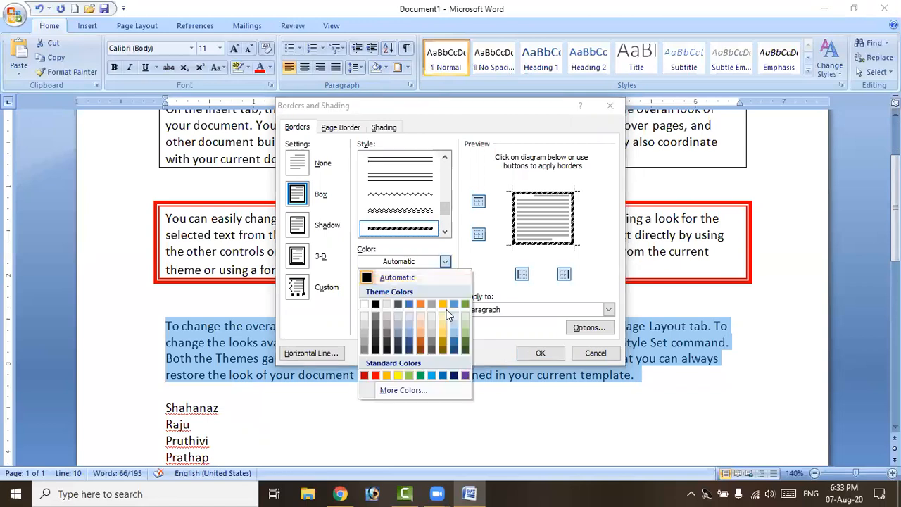
click(443, 304)
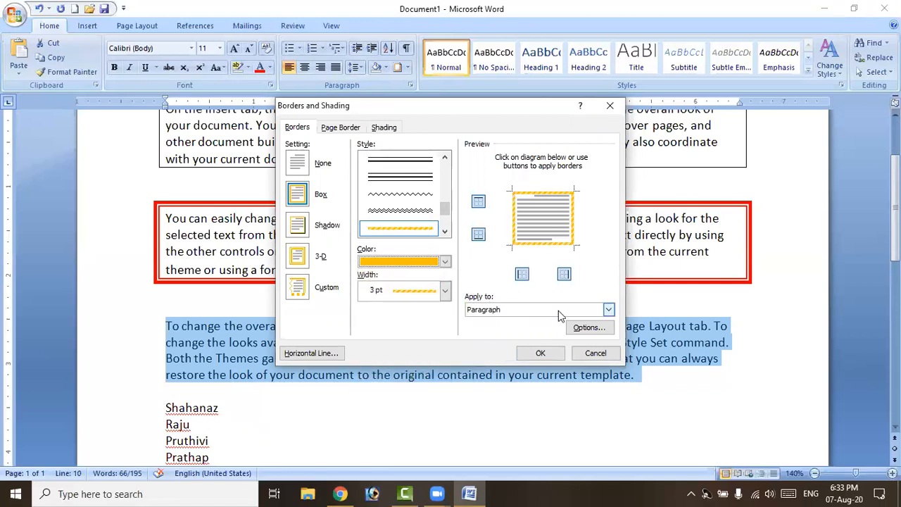
Step: Preview the gold striped border on Text only, and apply it to the whole third paragraph instead
click(608, 310)
click(510, 328)
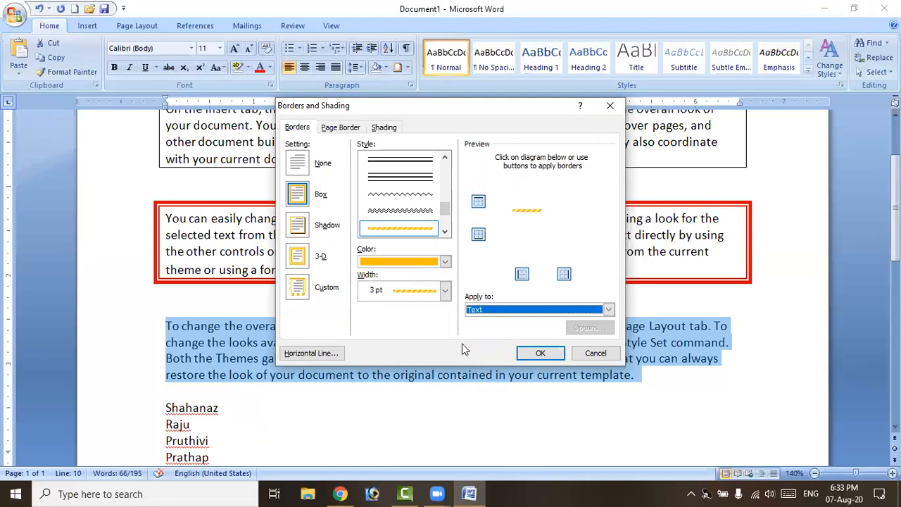
click(533, 312)
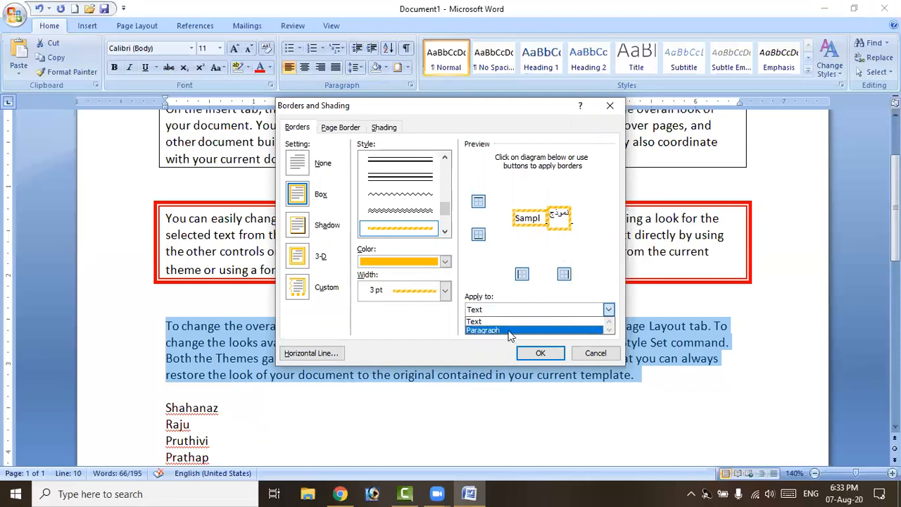
click(510, 331)
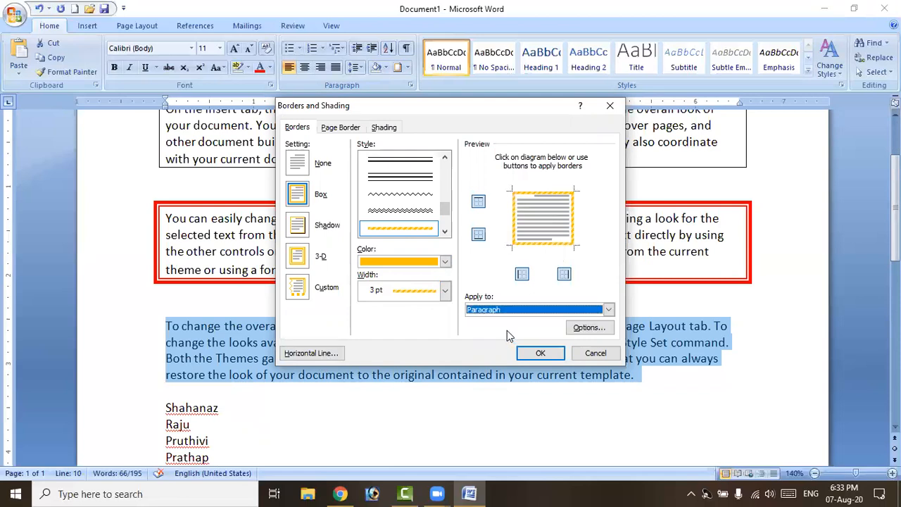
click(537, 355)
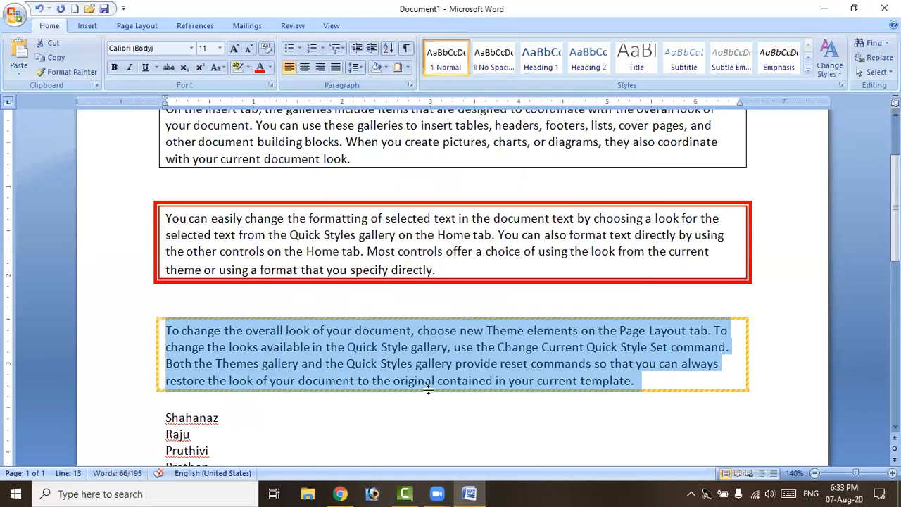
click(471, 299)
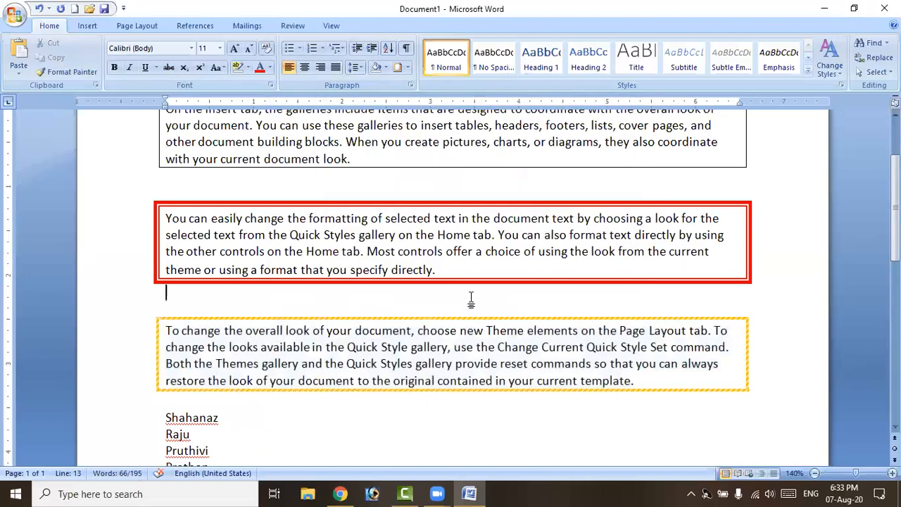
Step: Insert the blue arrow-ended horizontal line with tick marks between the second and third paragraphs and select it
click(408, 67)
click(437, 307)
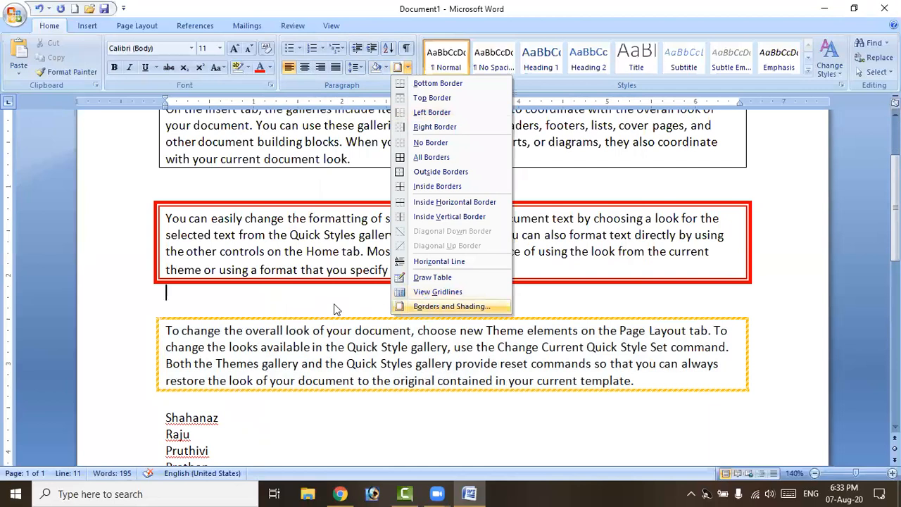
click(314, 354)
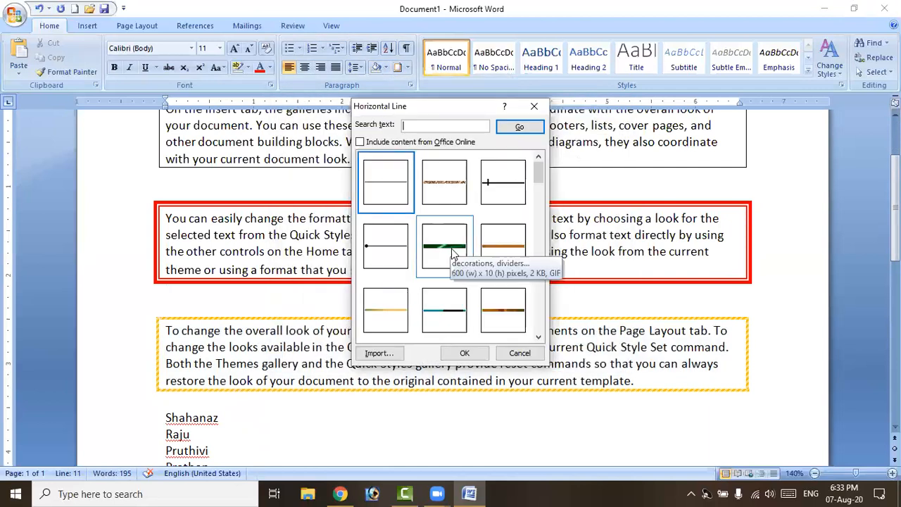
scroll(454, 218, down, 4)
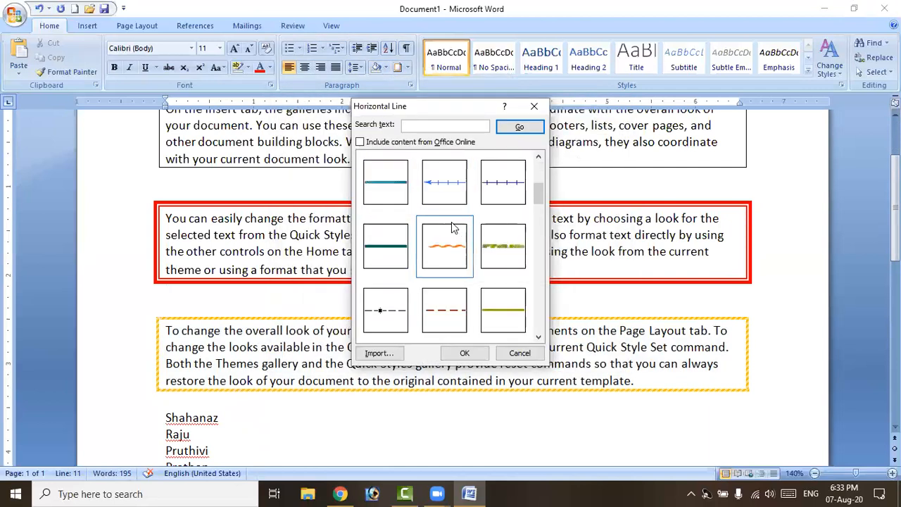
click(455, 197)
click(465, 353)
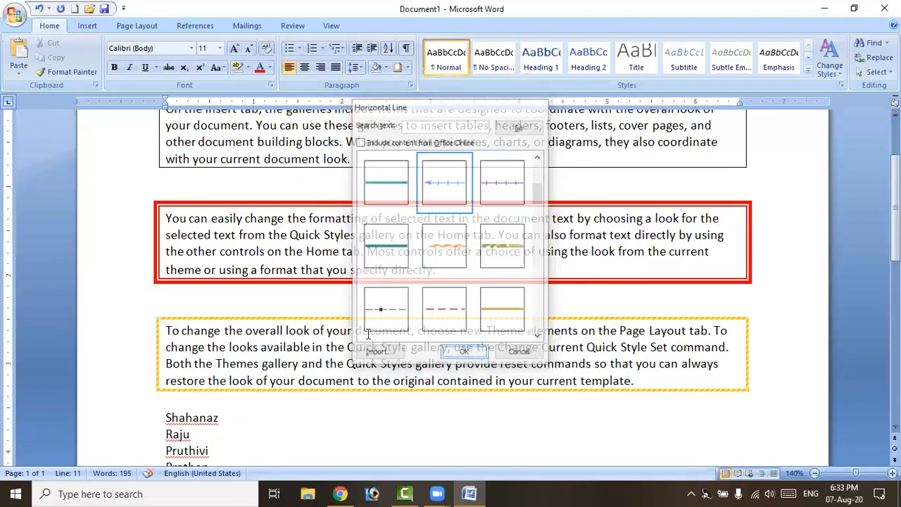
click(454, 294)
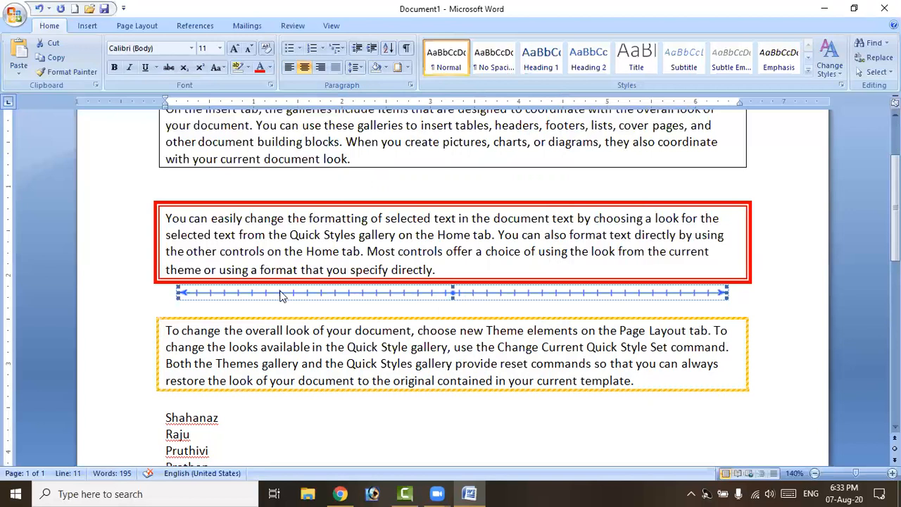
Step: Delete the arrow-ended horizontal line above the third paragraph, and remove the border from the first paragraph
key(Delete)
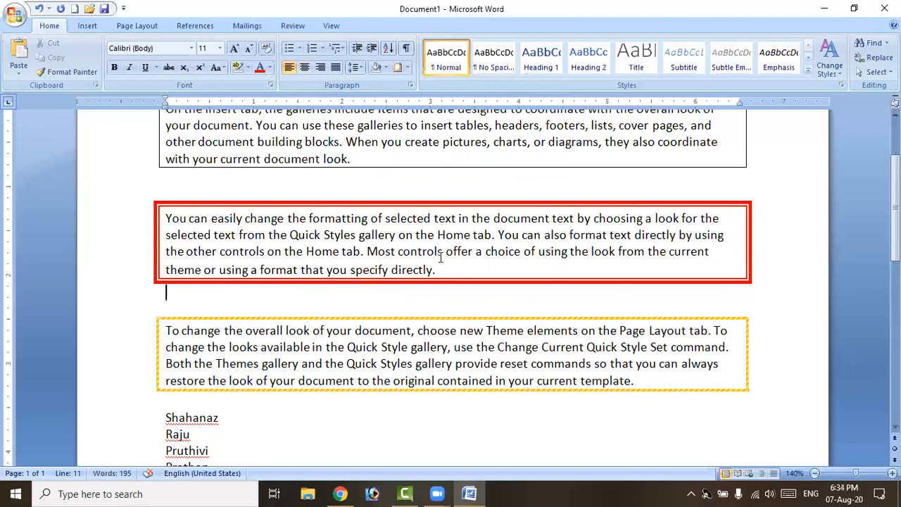
scroll(442, 257, up, 3)
drag(363, 275, 167, 230)
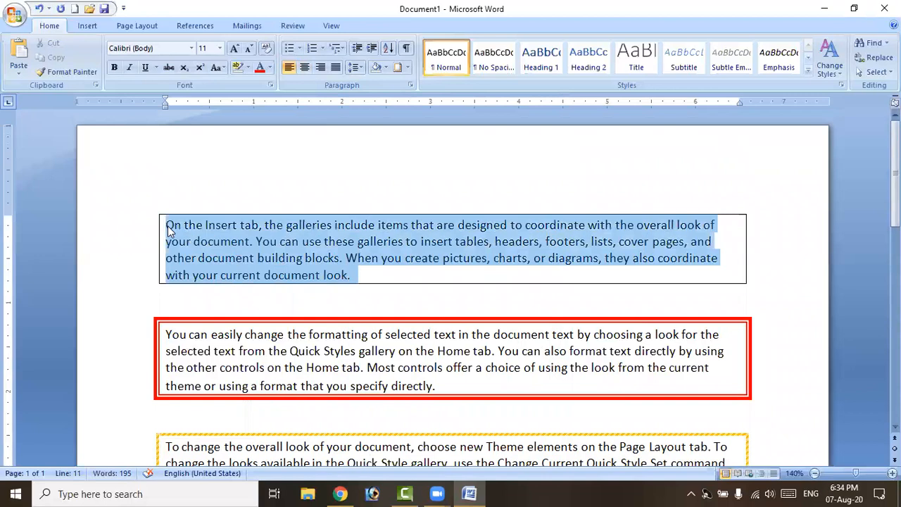
click(409, 68)
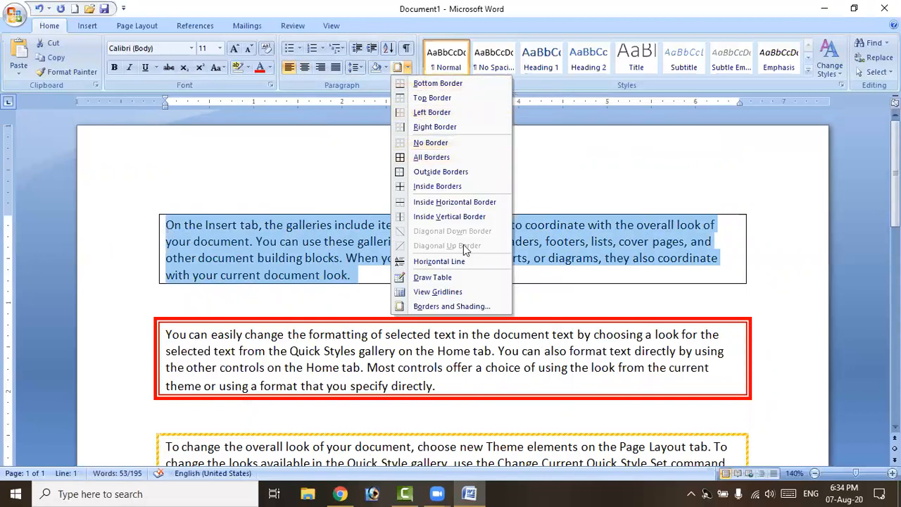
click(470, 305)
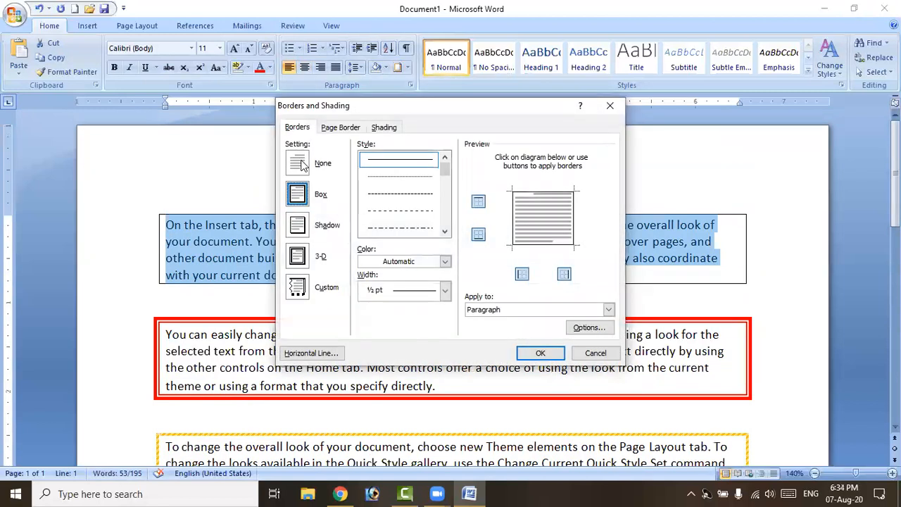
click(300, 164)
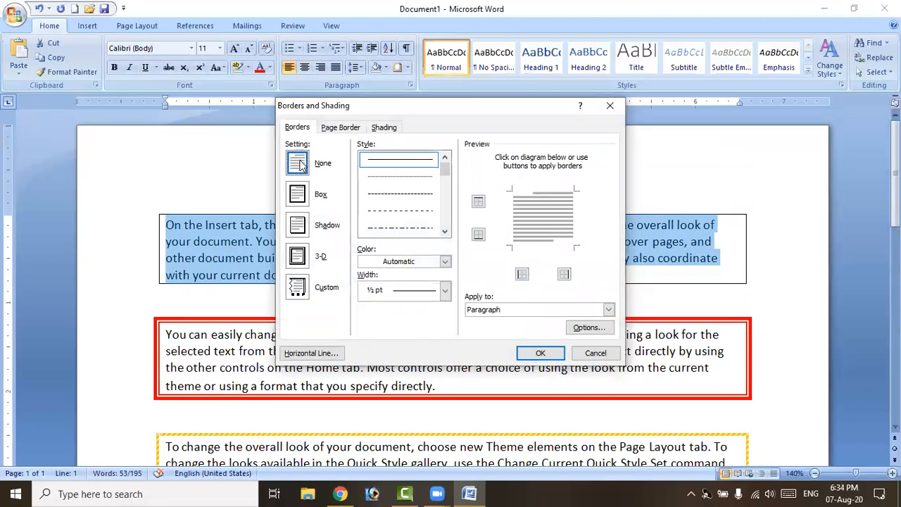
click(526, 356)
Step: Remove the gold striped border from the third paragraph
scroll(553, 439, down, 1)
drag(660, 439, 161, 385)
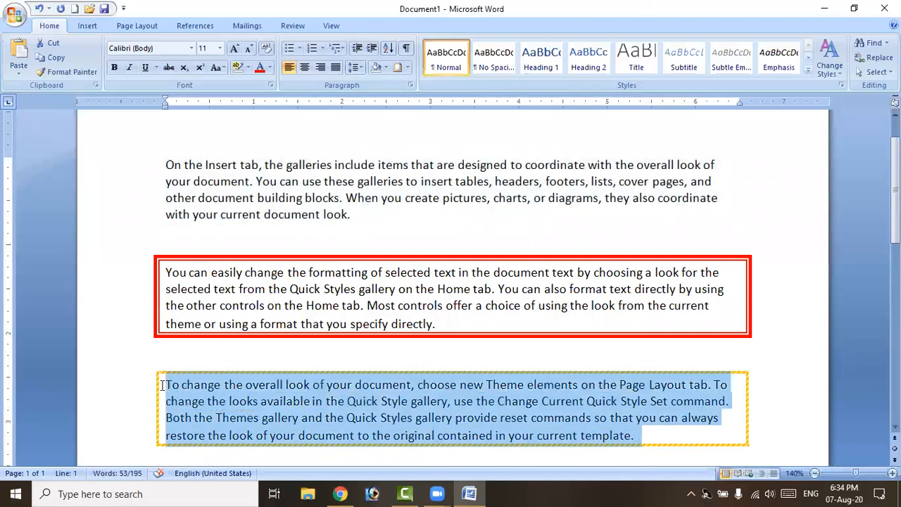
click(407, 68)
click(465, 305)
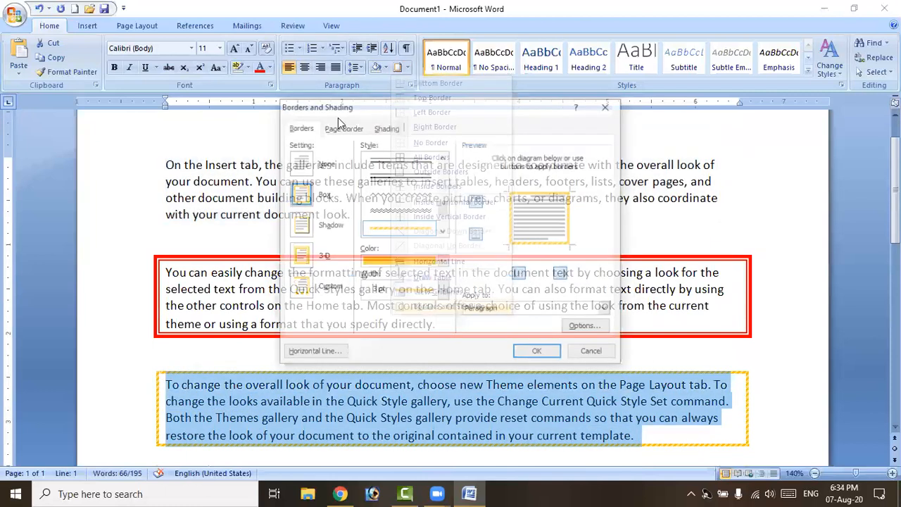
click(427, 265)
click(431, 280)
click(539, 354)
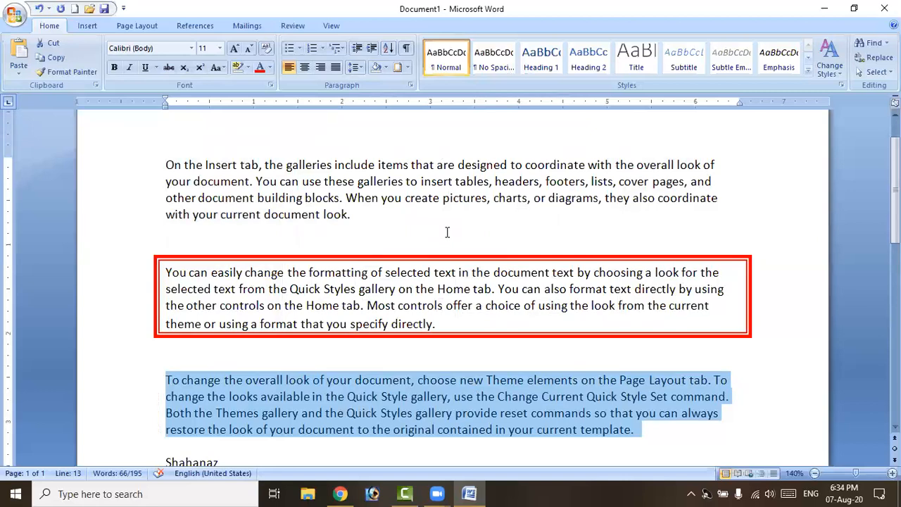
ctrl+scroll(527, 158, down, 2)
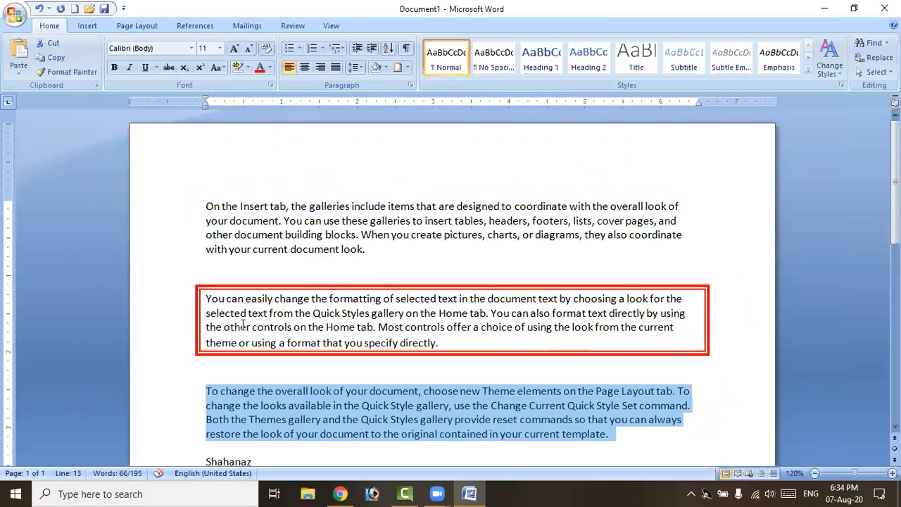
click(409, 68)
click(512, 258)
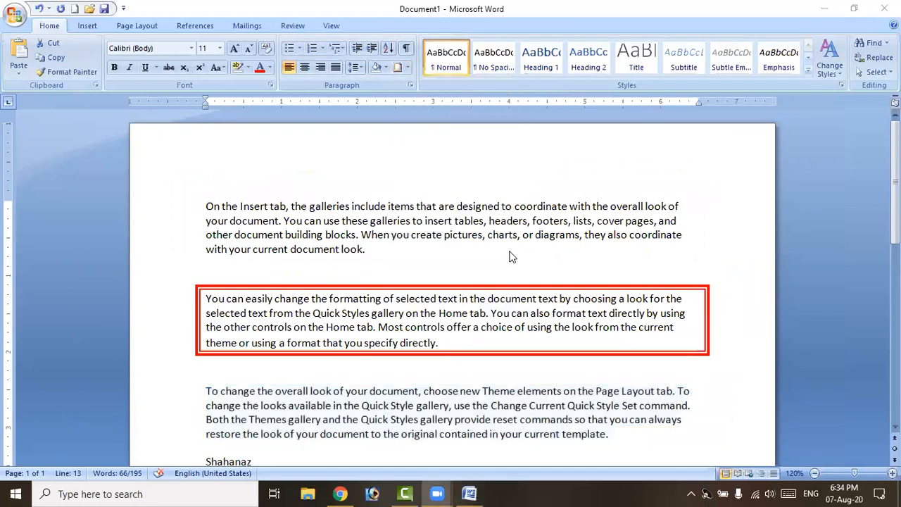
click(532, 118)
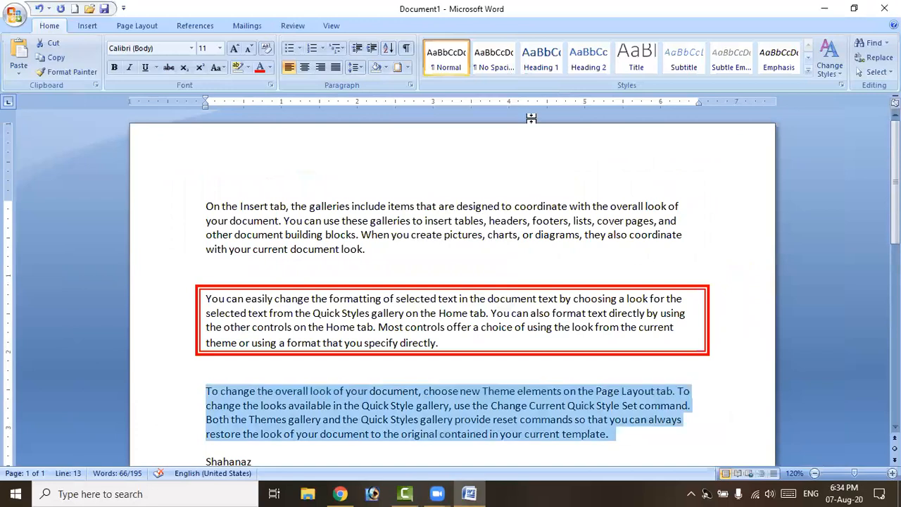
Step: Set up a Shadow page border for the whole document with the 3 pt thick-and-thin line style
click(409, 68)
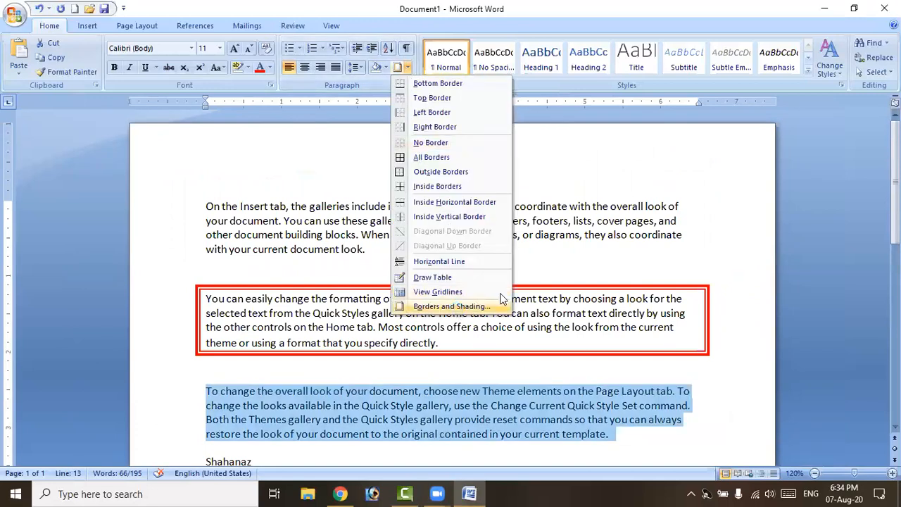
click(455, 303)
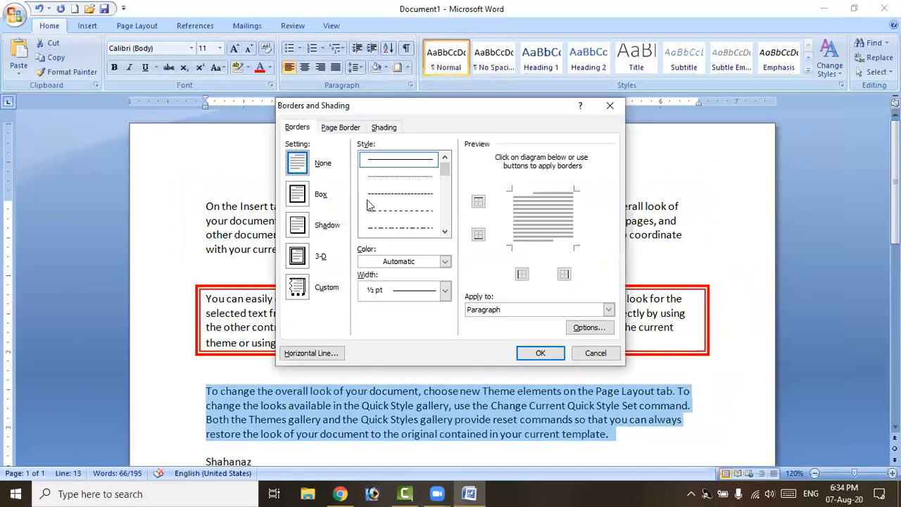
click(346, 128)
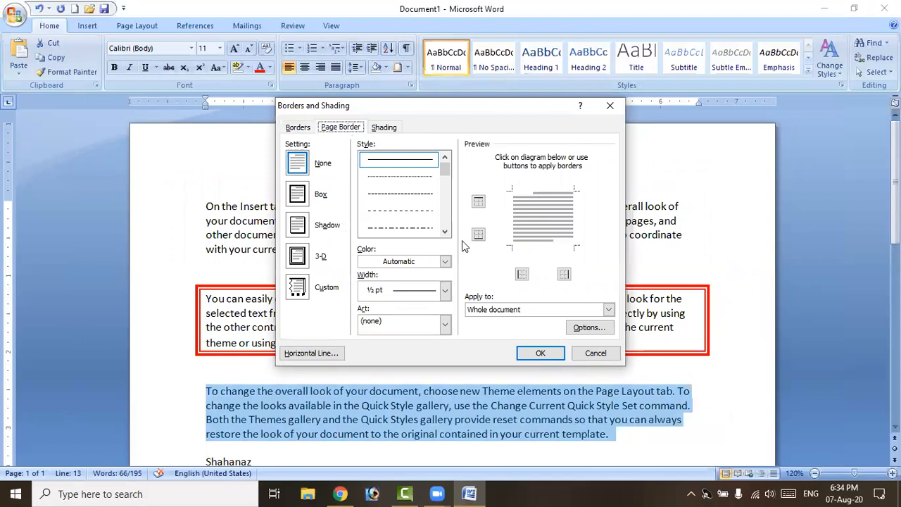
click(304, 226)
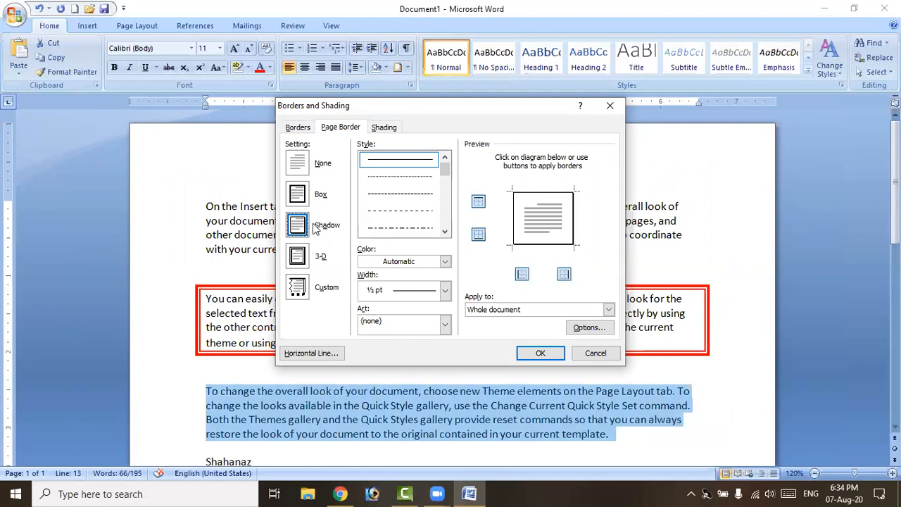
click(444, 231)
click(445, 231)
click(445, 231)
click(445, 231)
click(444, 232)
click(405, 215)
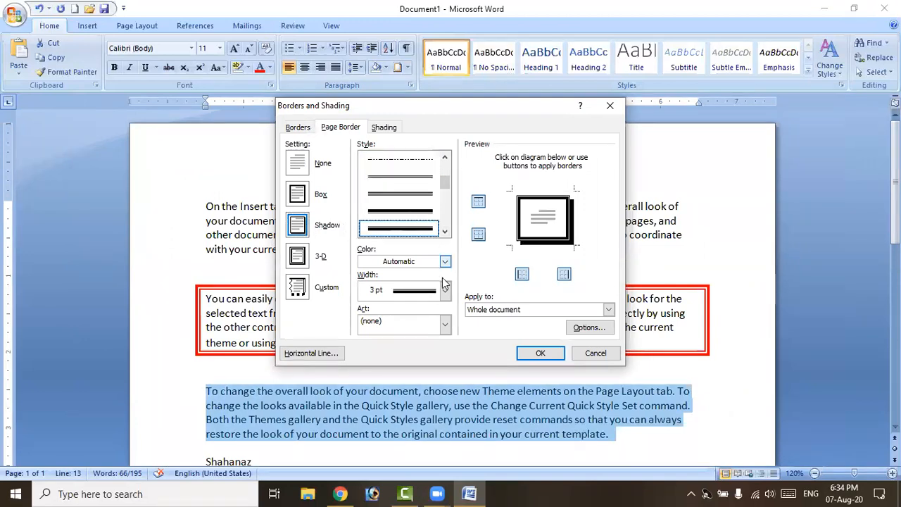
Step: Colour the shadow page border purple, apply it, and review it around the whole page
click(445, 262)
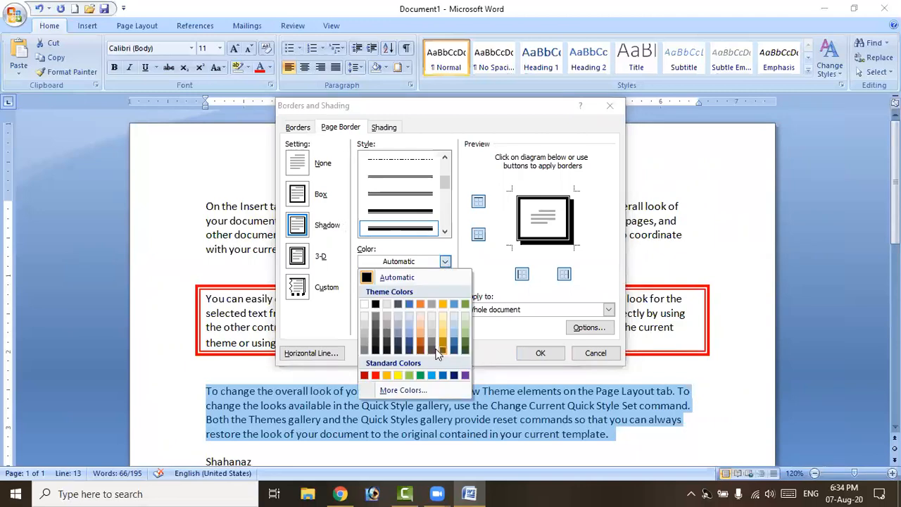
click(465, 375)
click(540, 353)
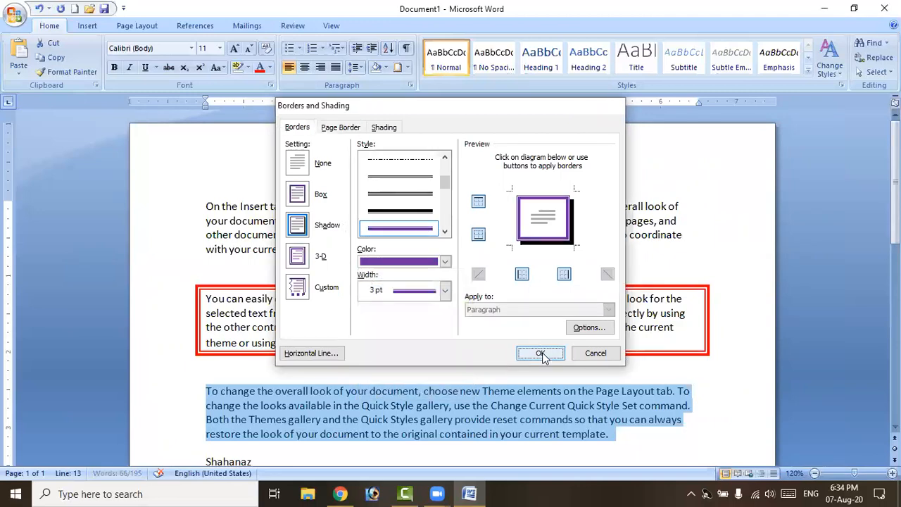
scroll(702, 345, down, 6)
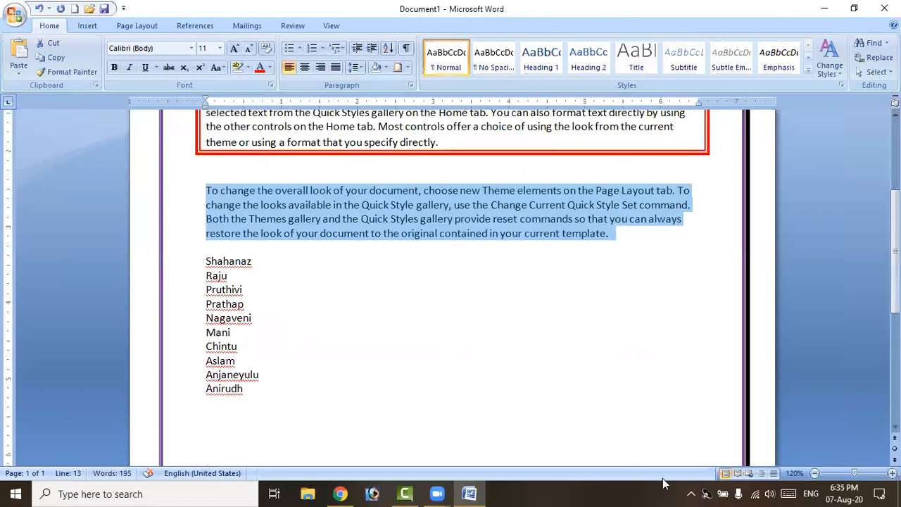
scroll(630, 296, up, 6)
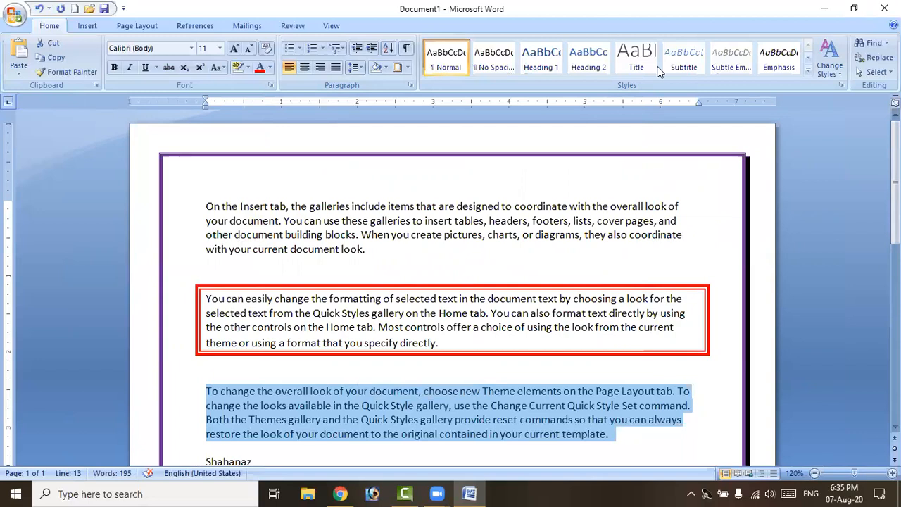
Step: Remove the purple shadow page border from the whole document
click(408, 67)
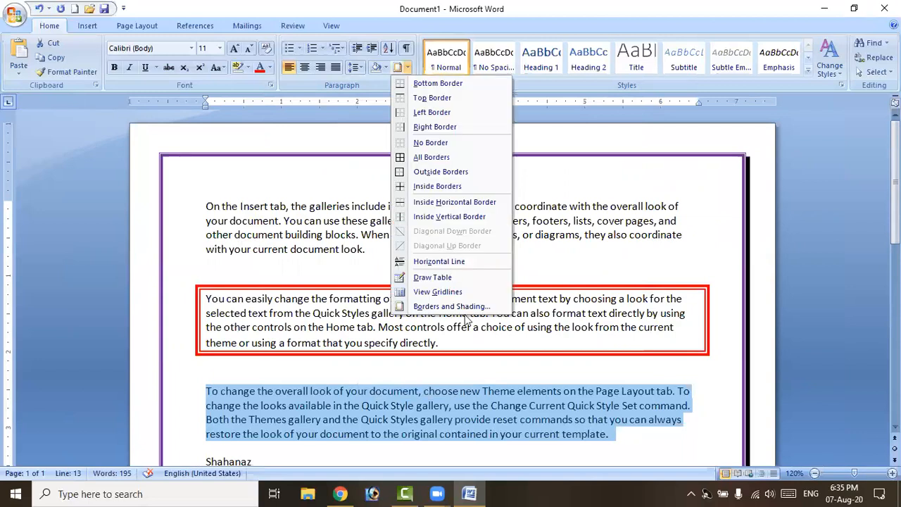
click(458, 304)
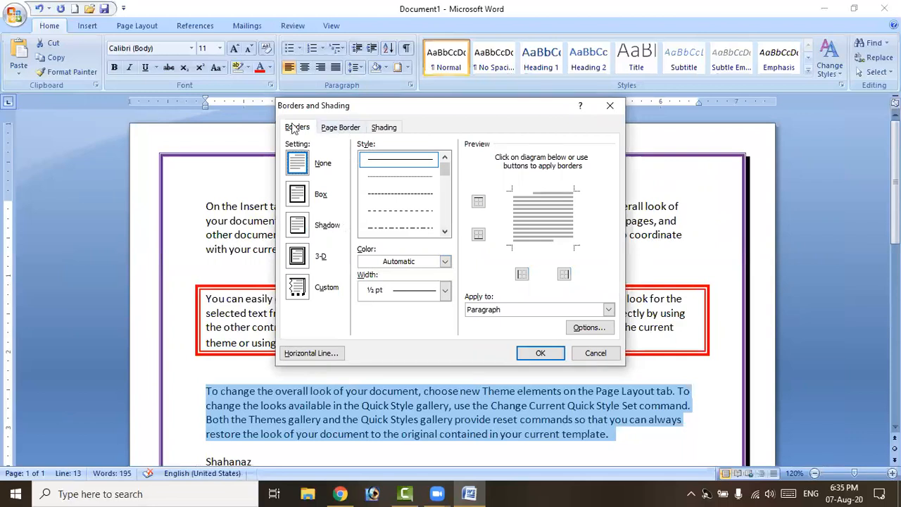
click(336, 129)
click(291, 164)
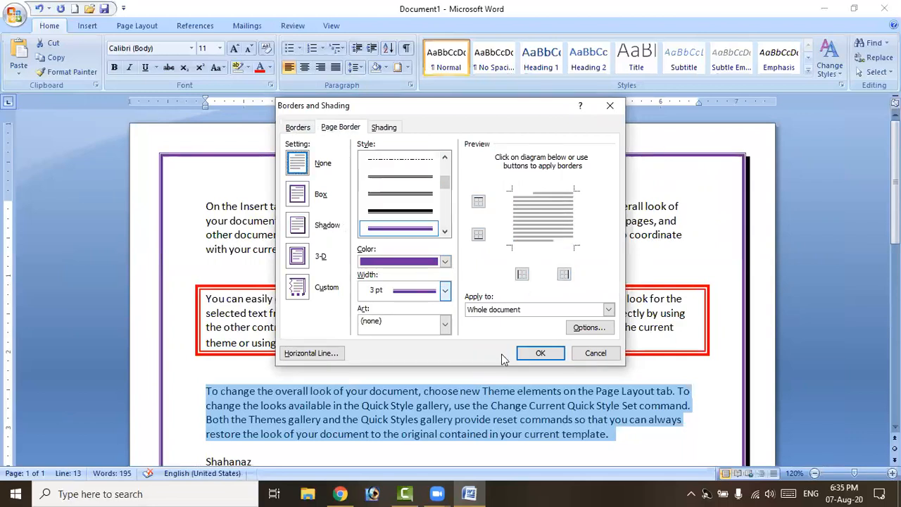
click(445, 261)
click(391, 272)
key(Return)
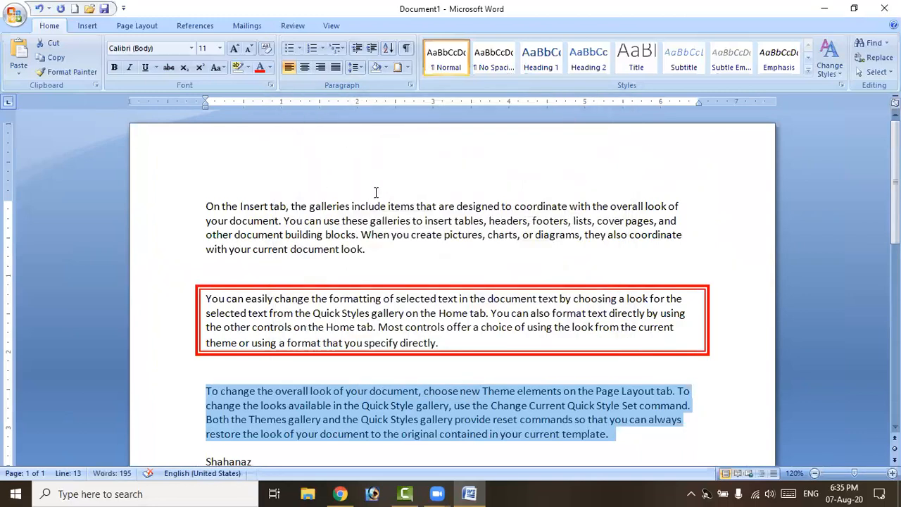
Step: Apply the red apples art as a page border to the whole document and review it down the page
click(408, 68)
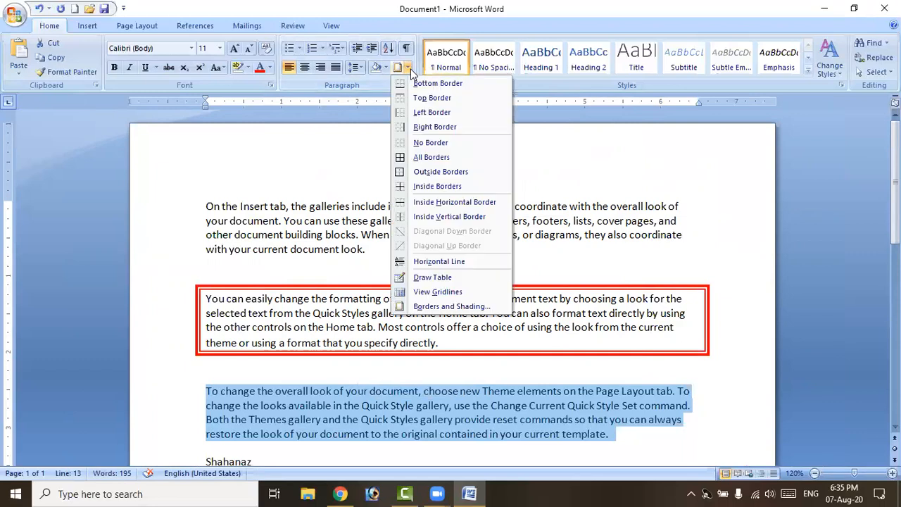
click(464, 307)
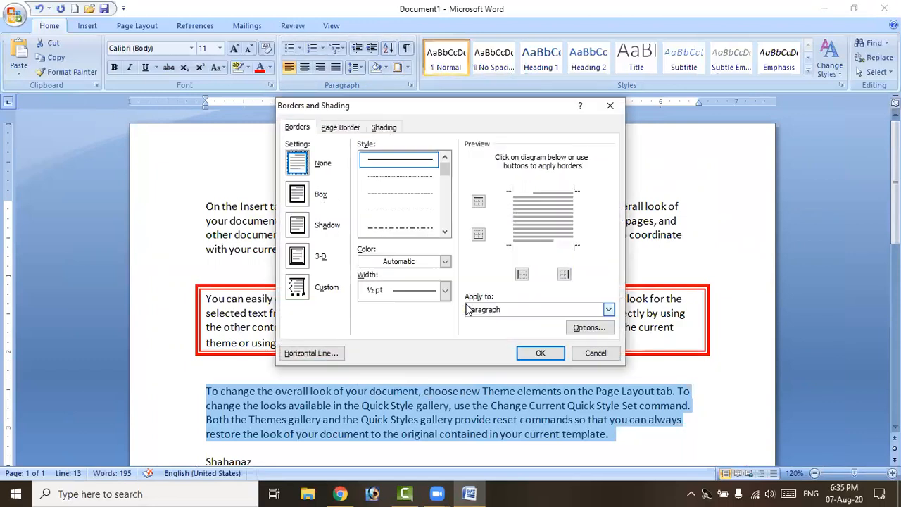
click(343, 129)
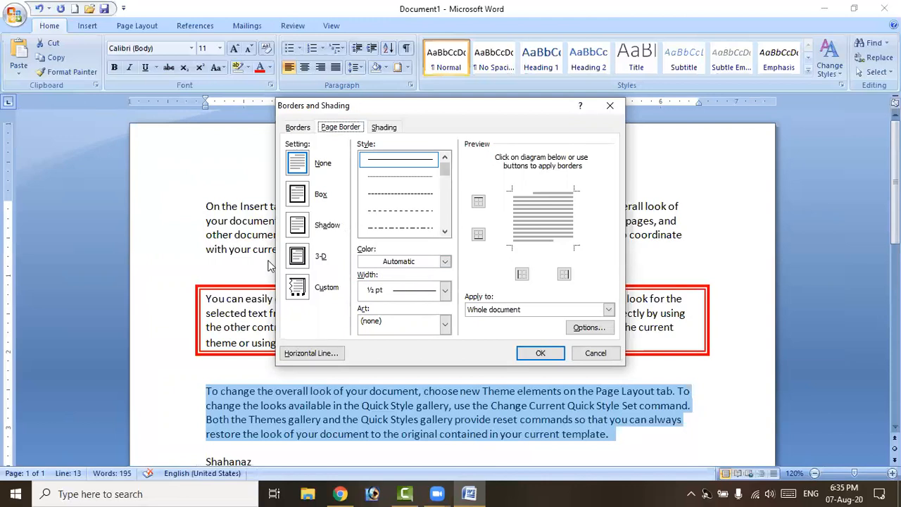
click(445, 233)
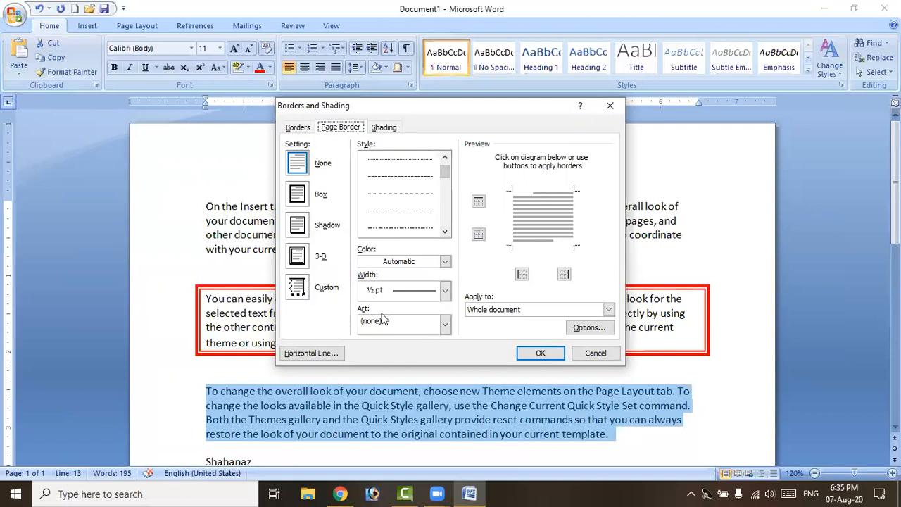
click(444, 324)
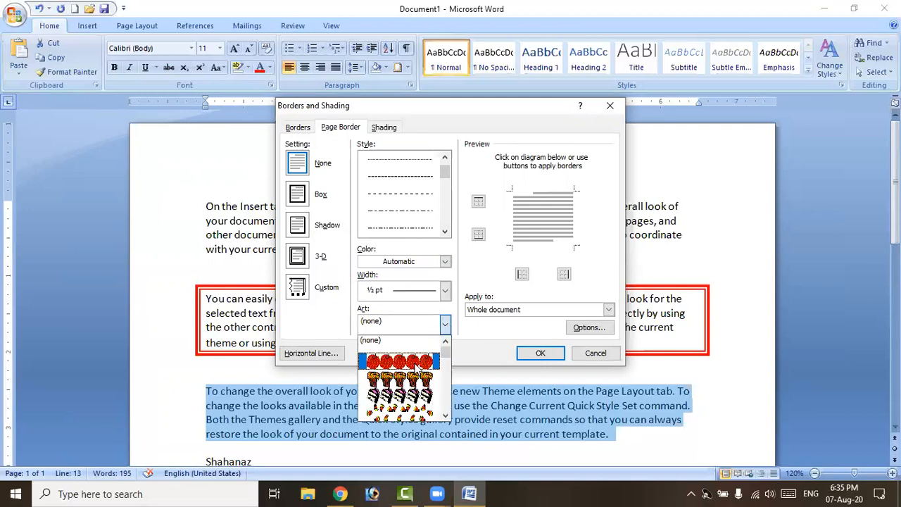
click(422, 363)
click(540, 353)
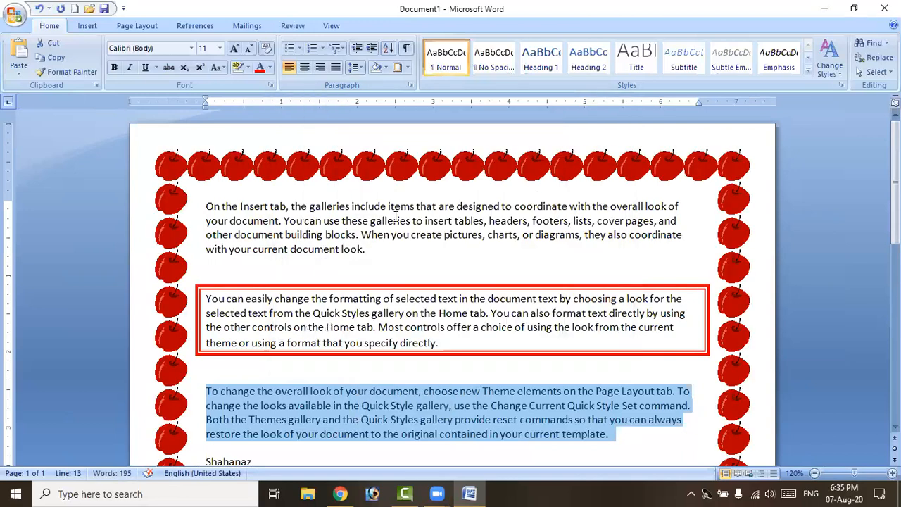
scroll(389, 287, down, 5)
scroll(389, 288, down, 5)
scroll(425, 298, up, 10)
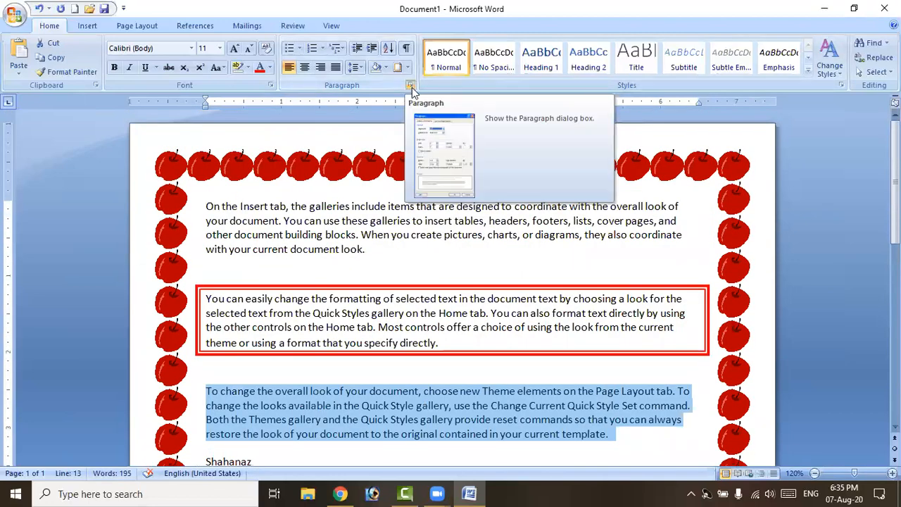
click(411, 86)
click(542, 57)
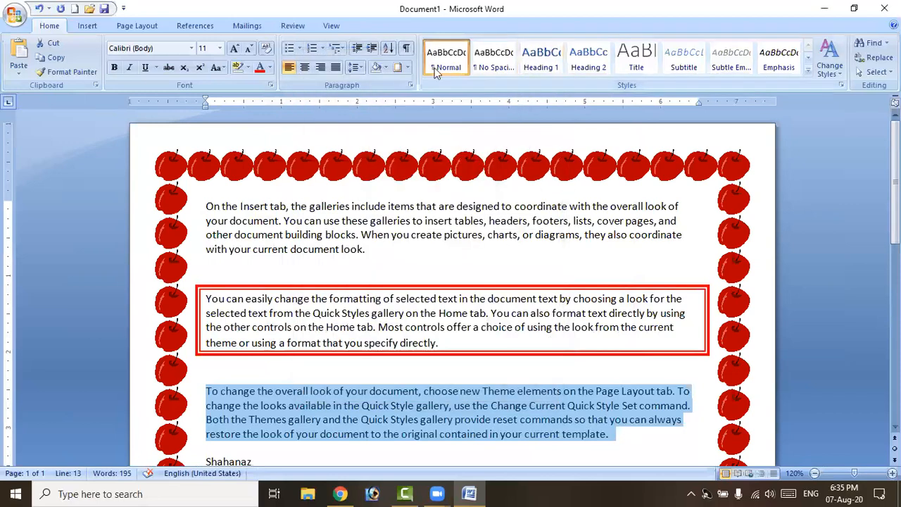
Step: Change the whole document's page border art to the green trees
click(408, 67)
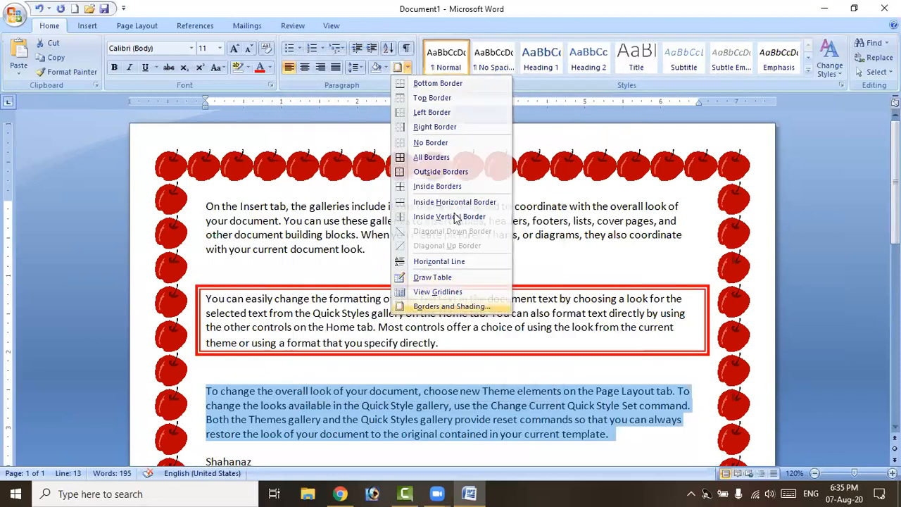
click(440, 305)
click(341, 128)
click(444, 324)
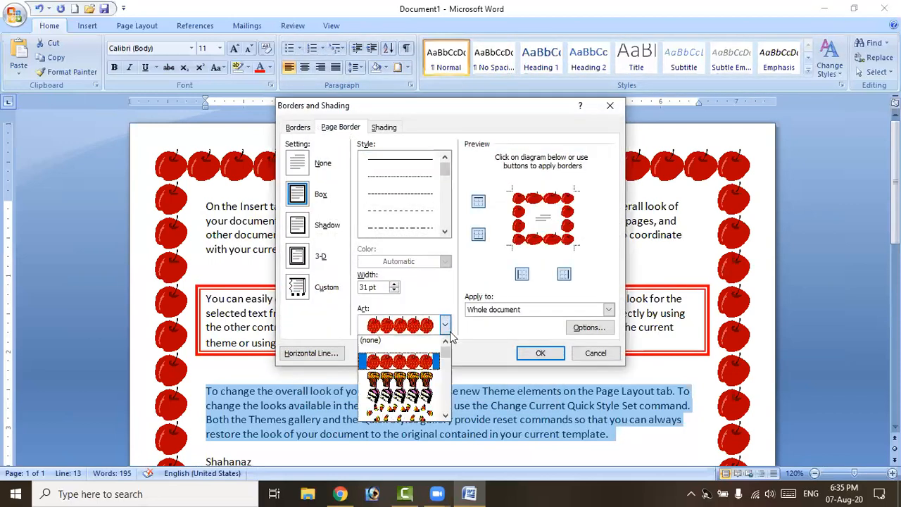
click(446, 416)
click(446, 417)
click(446, 416)
click(446, 416)
click(446, 417)
click(445, 417)
click(433, 384)
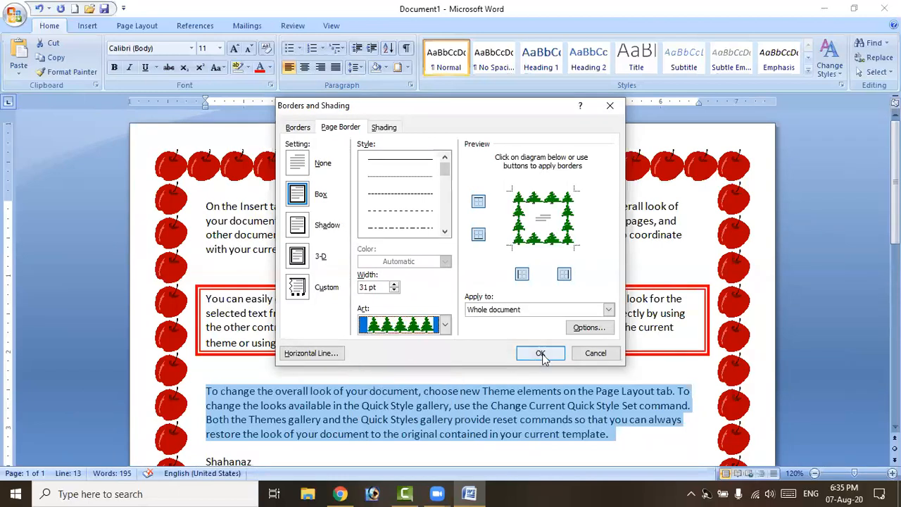
click(539, 354)
Step: Reduce the green tree page border's width to 17 pt and apply it
click(407, 67)
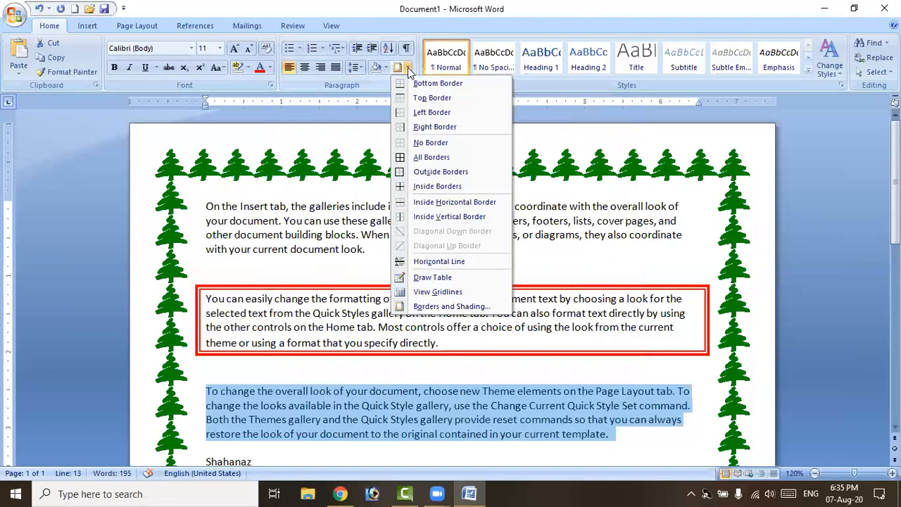
click(451, 306)
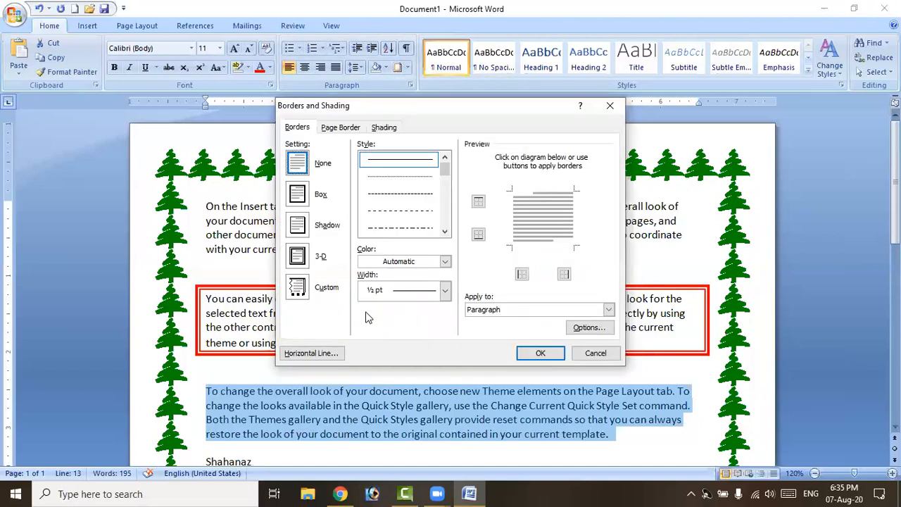
click(340, 128)
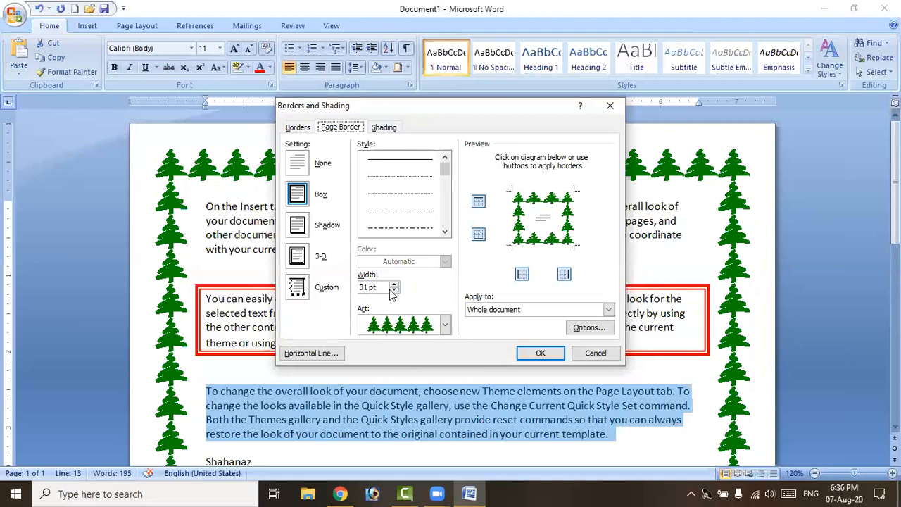
click(395, 290)
click(395, 290)
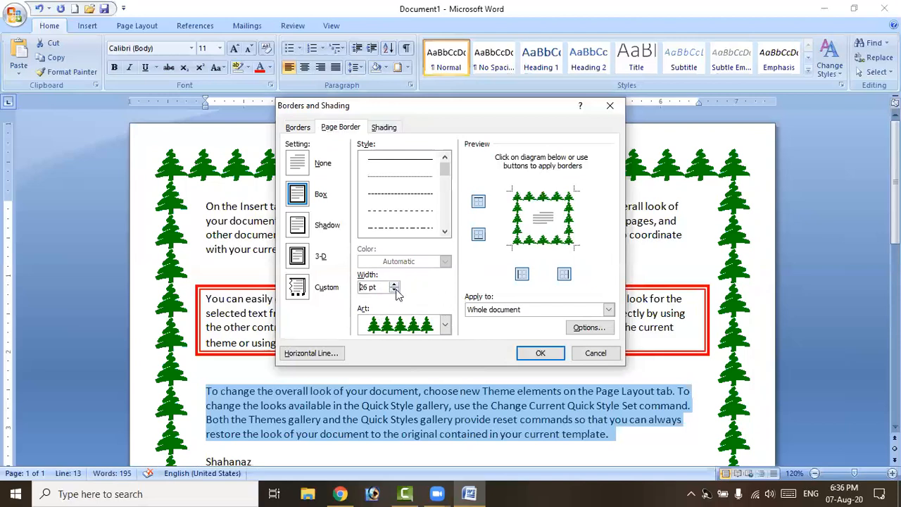
click(395, 291)
click(396, 290)
click(396, 290)
click(396, 290)
key(Return)
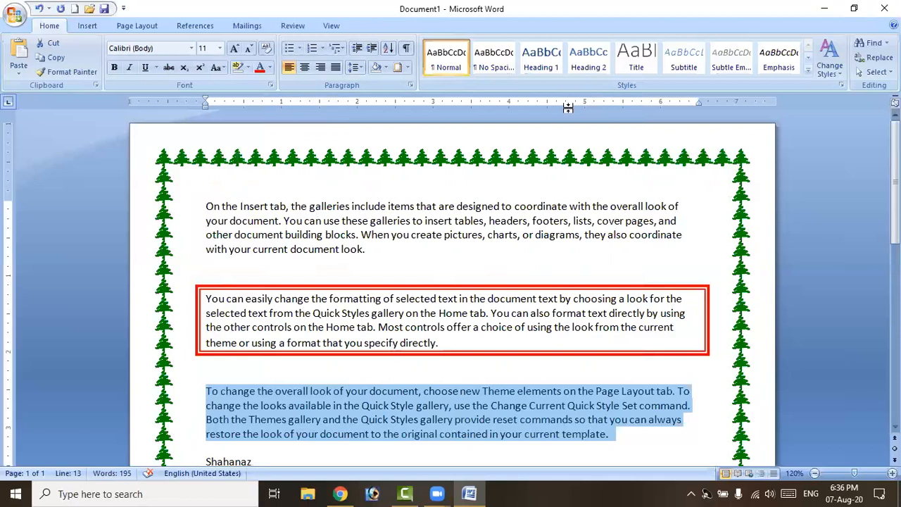
Step: Remove the green tree page border from the whole document
click(408, 69)
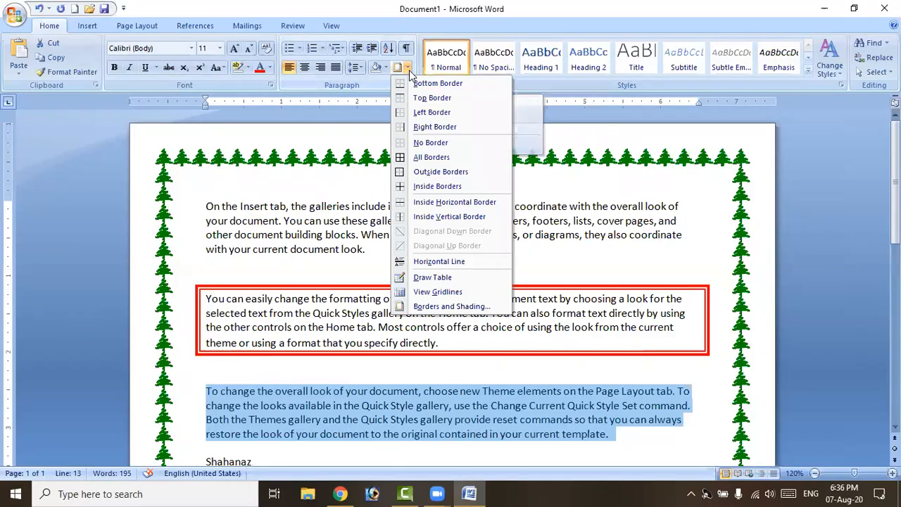
click(469, 308)
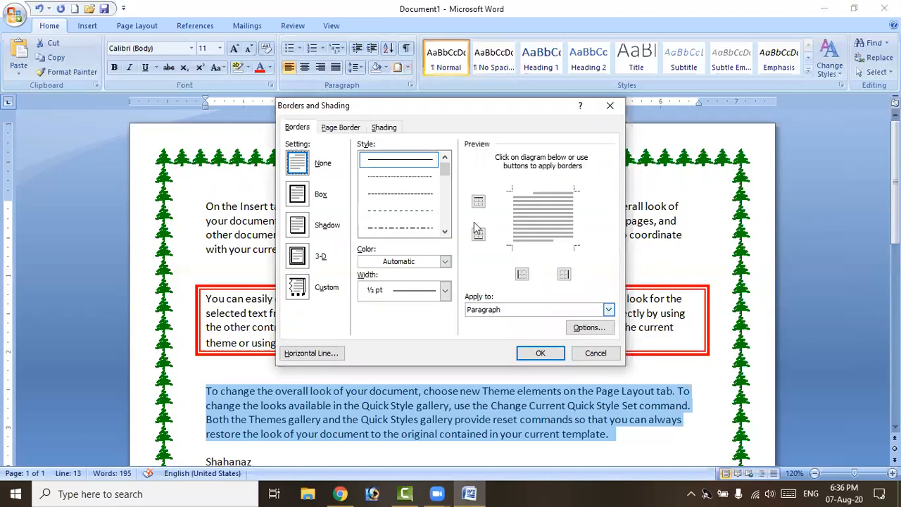
click(351, 129)
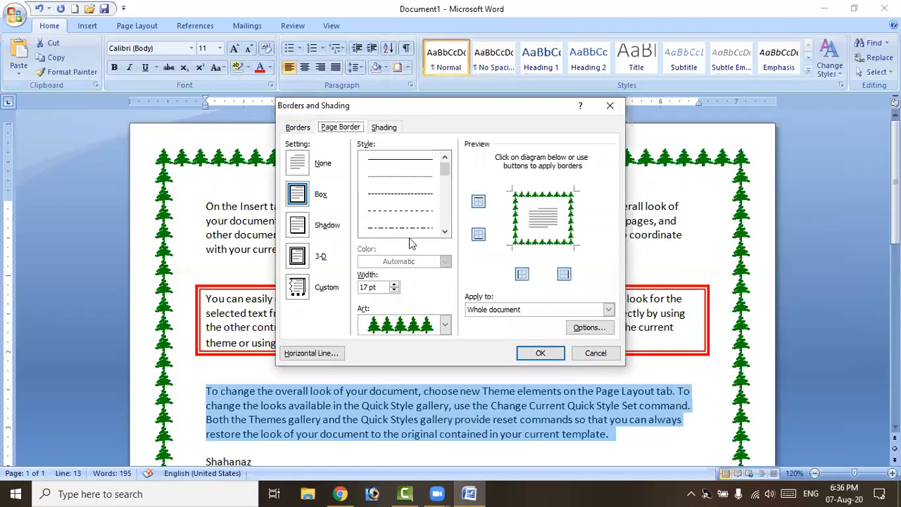
click(450, 330)
drag(448, 353, 446, 329)
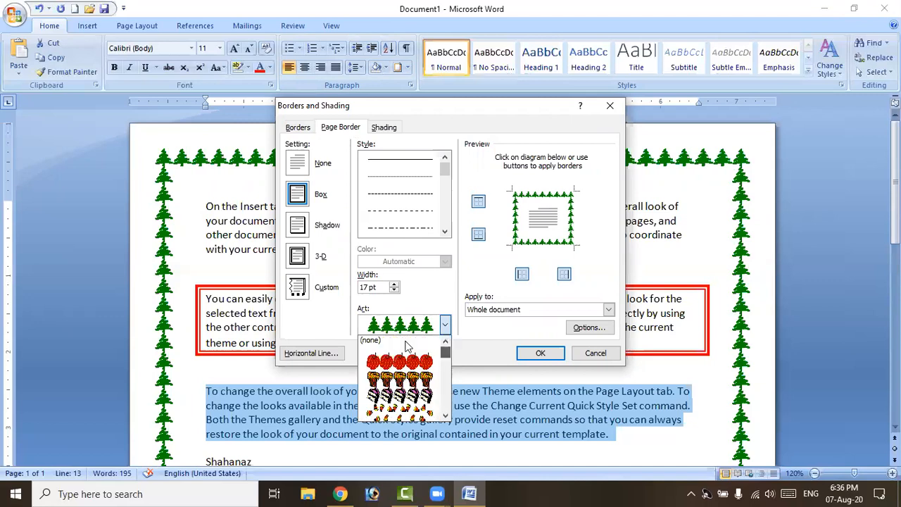
click(299, 165)
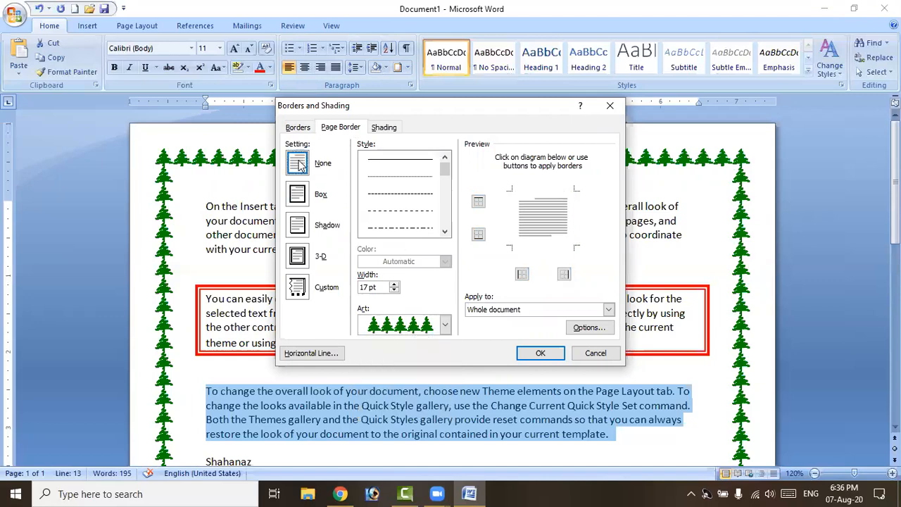
click(540, 353)
Step: Fill the red-bordered paragraph with dark green shading through the Borders and Shading settings
drag(472, 343, 207, 300)
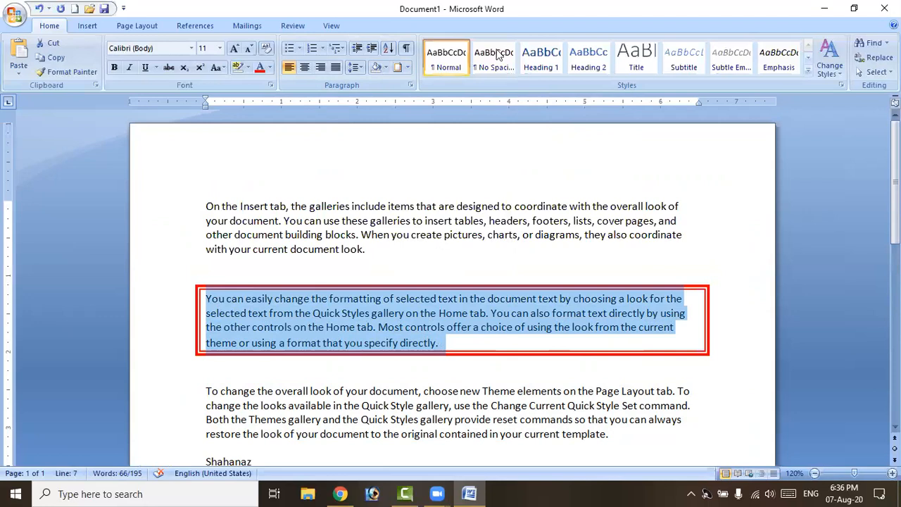
click(408, 68)
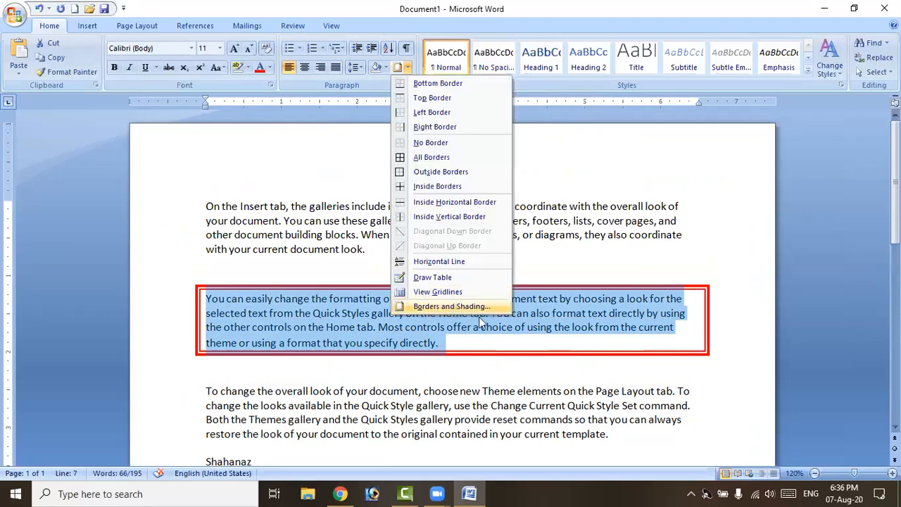
click(453, 307)
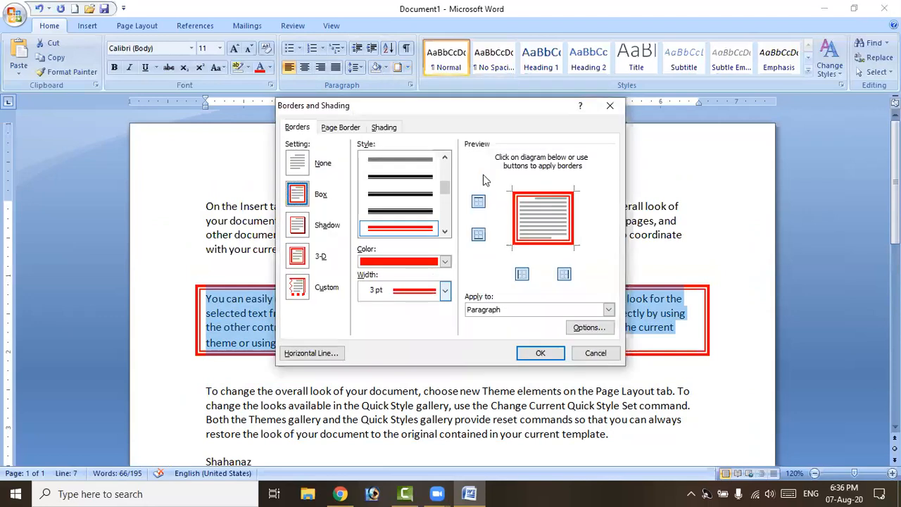
click(379, 128)
click(362, 159)
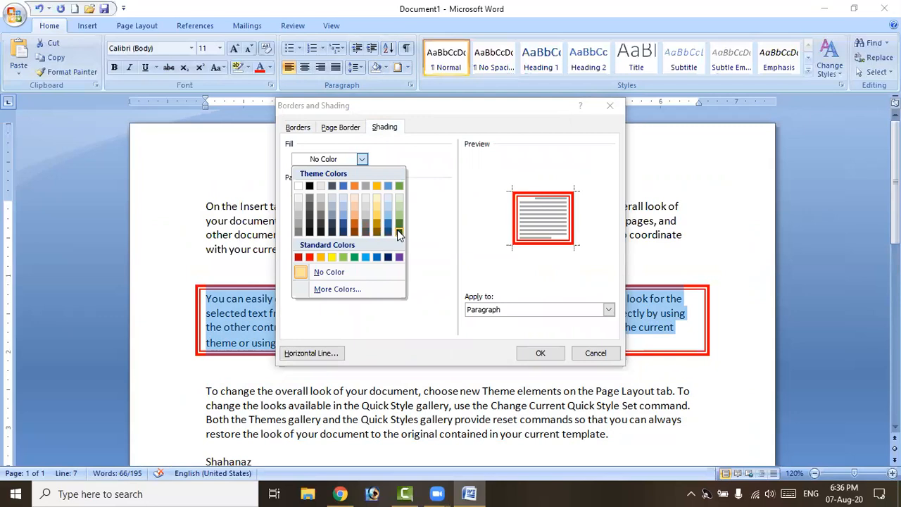
click(399, 224)
click(544, 353)
click(444, 343)
Step: Change the red-bordered paragraph's shading to the standard dark blue
mouse_move(442, 343)
mouse_down()
mouse_move(571, 314)
mouse_move(206, 299)
mouse_up()
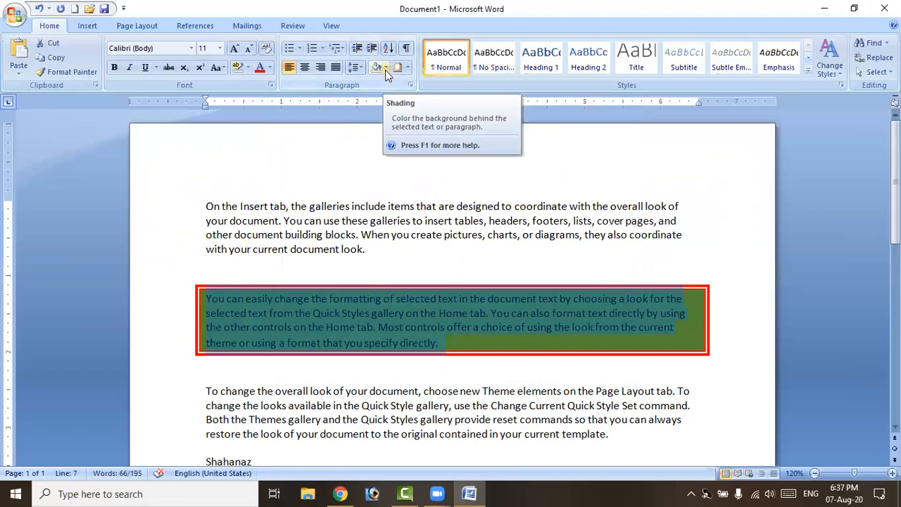
click(387, 69)
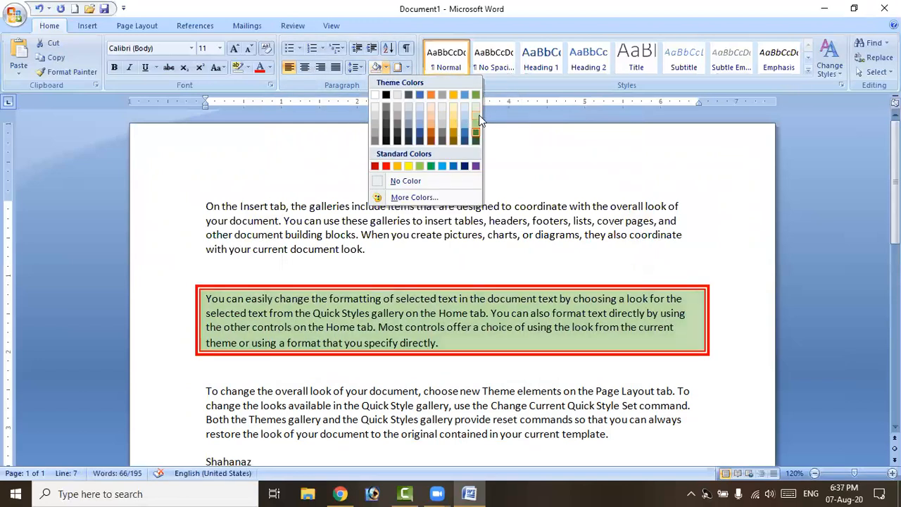
click(465, 166)
Step: Insert blank lines above the first paragraph and enter the heading "Academic Details" on the first line
click(200, 207)
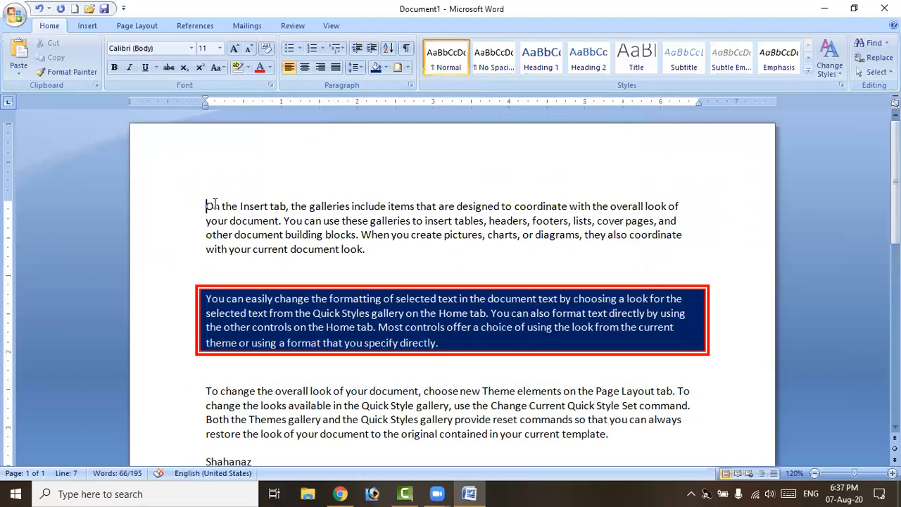
key(Return)
key(Return)
key(Return)
key(Return)
key(Return)
key(Return)
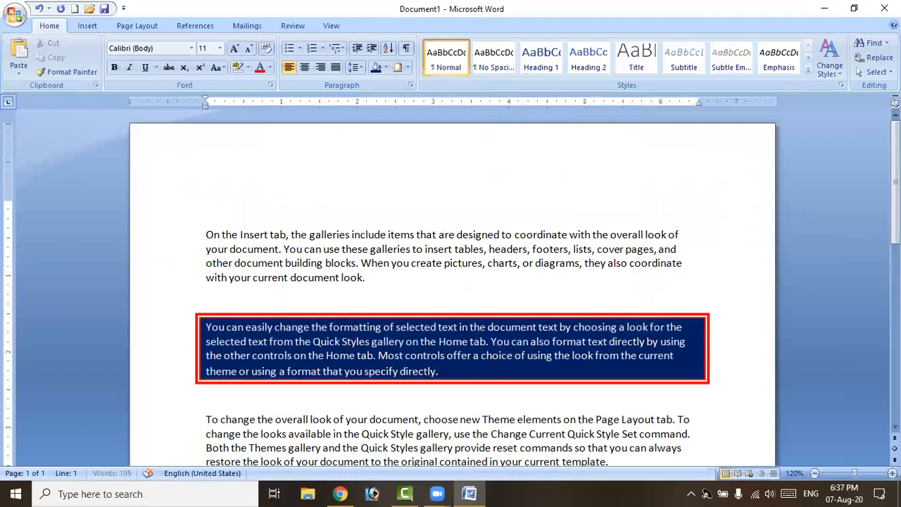
click(205, 206)
text(Ac)
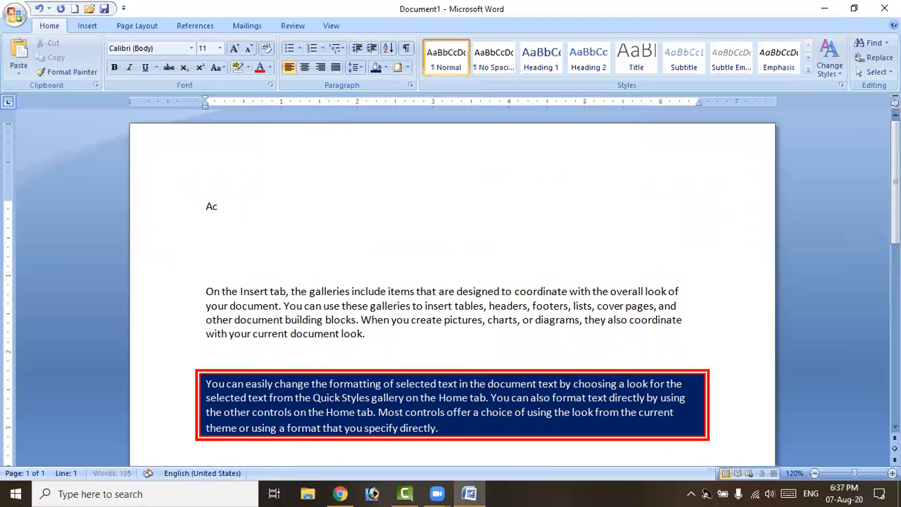
text(ademic Details)
key(Return)
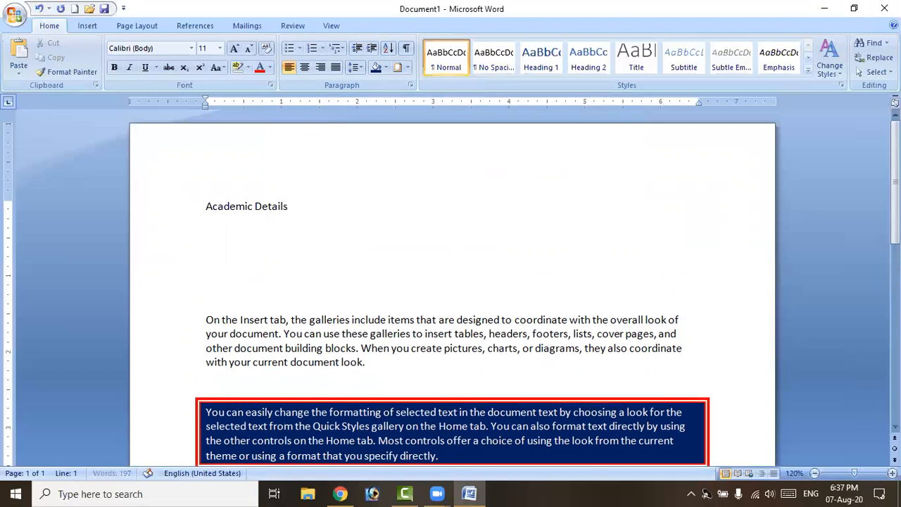
Step: Add the heading "Educational Qualifications" below "Academic Details", with blank lines after it
key(Return)
text(Dec)
key(BackSpace)
key(BackSpace)
key(BackSpace)
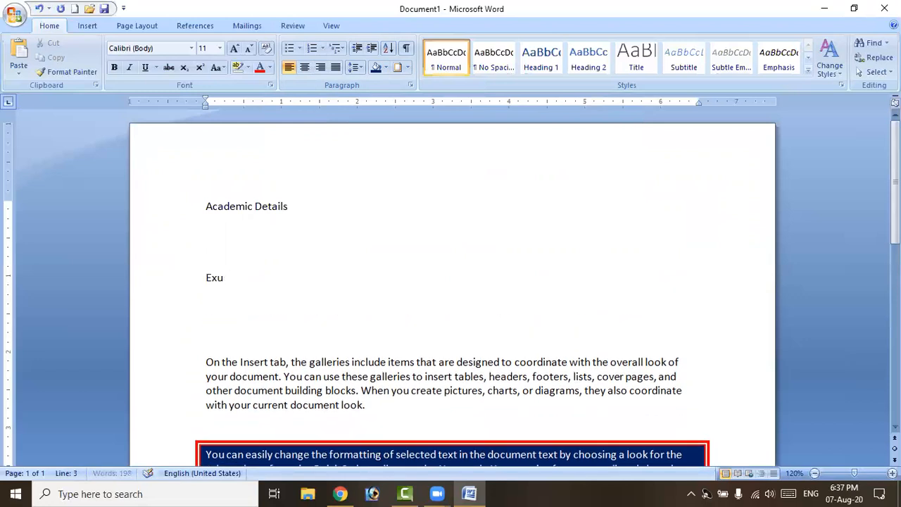
text(Educati)
text(Qualifications)
key(Return)
key(Return)
key(Return)
key(Return)
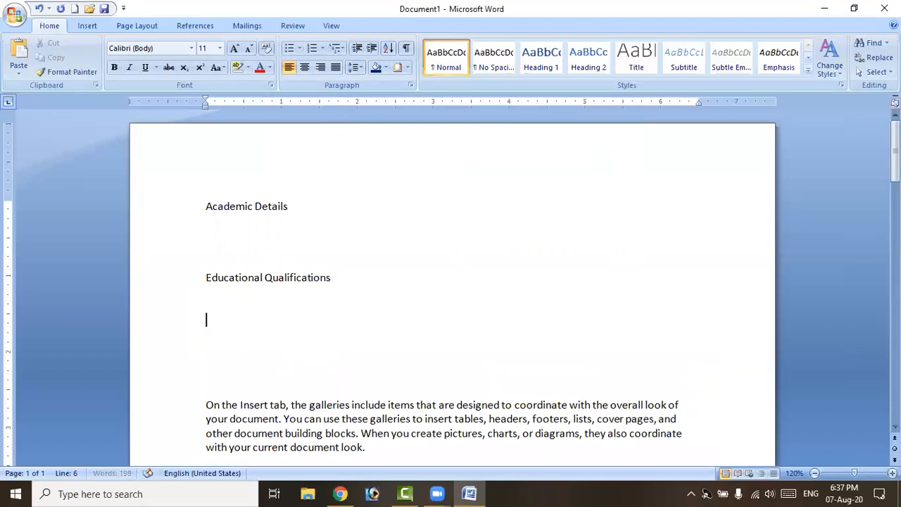
Step: Add the heading "Technical Qualification" below "Educational Qualifications", followed by blank lines
text(T)
key(BackSpace)
text(Techn)
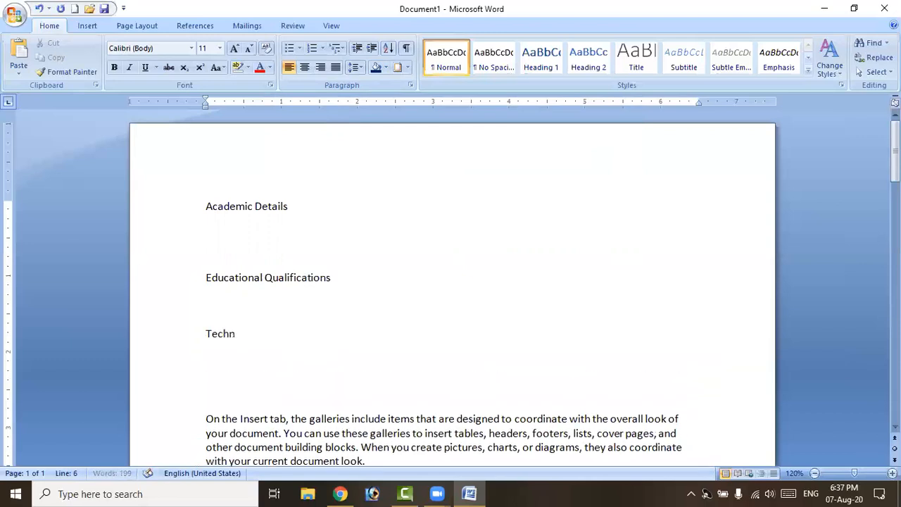
text(ical Qualification)
key(Return)
key(Return)
key(Return)
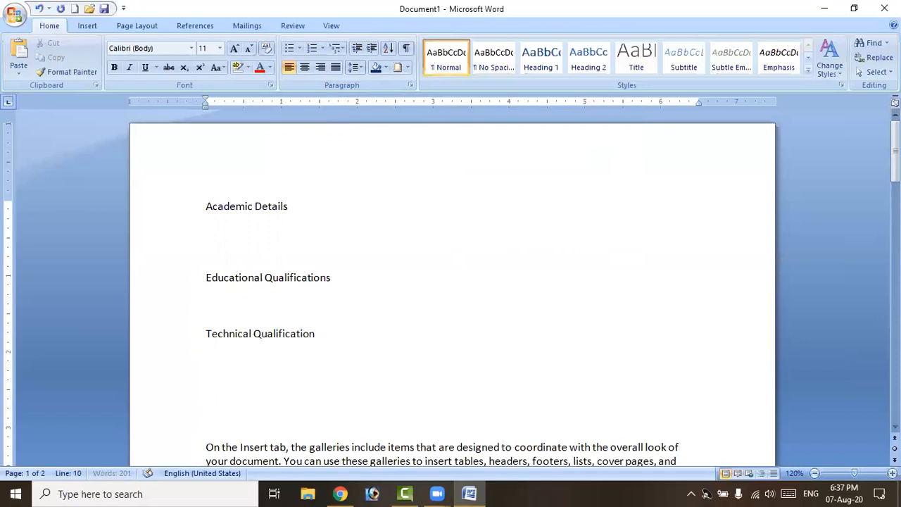
Step: Add the heading "Personal Profile" a few lines below "Technical Qualification"
text(Pe)
key(BackSpace)
key(BackSpace)
key(Return)
text(Personal Pe)
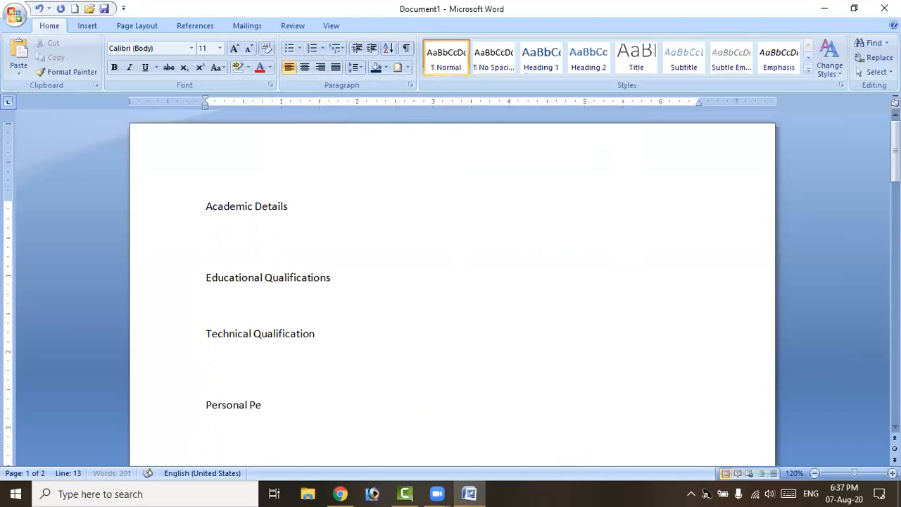
key(BackSpace)
text(rofile)
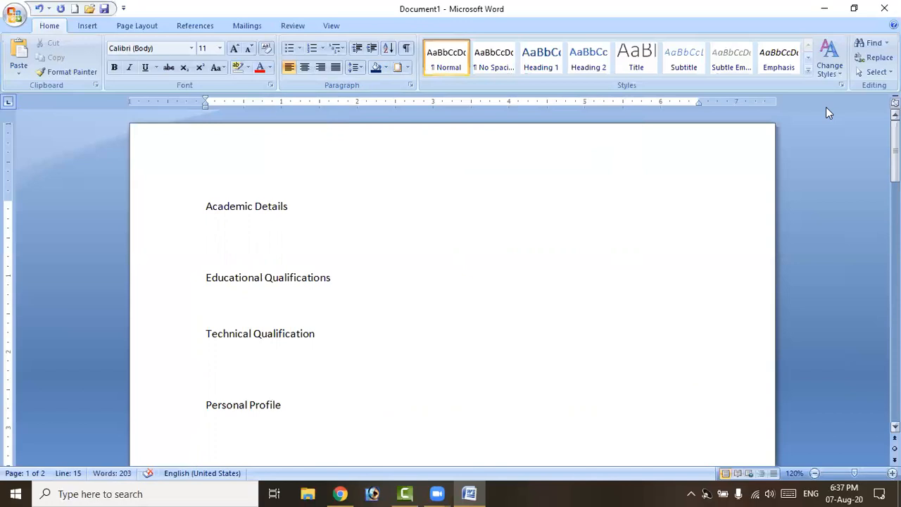
Step: Shade the "Academic Details" heading line with light gray
drag(207, 206, 293, 201)
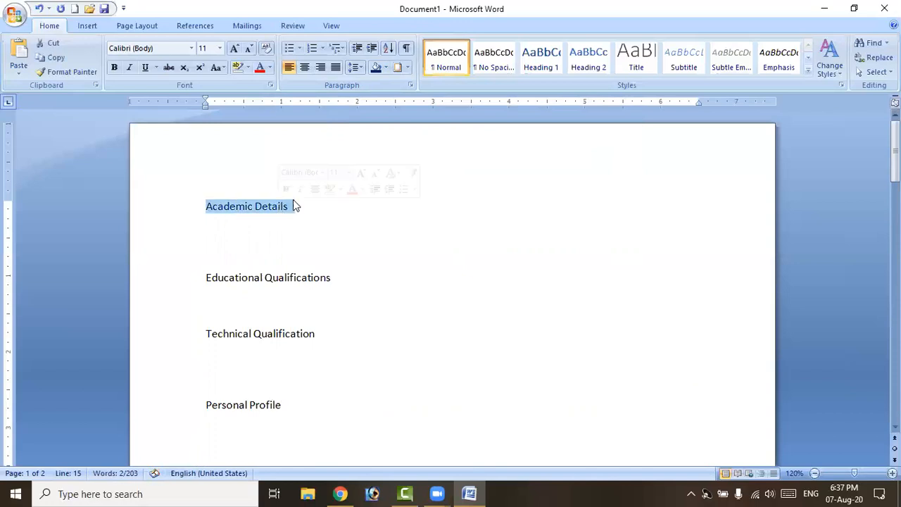
click(386, 70)
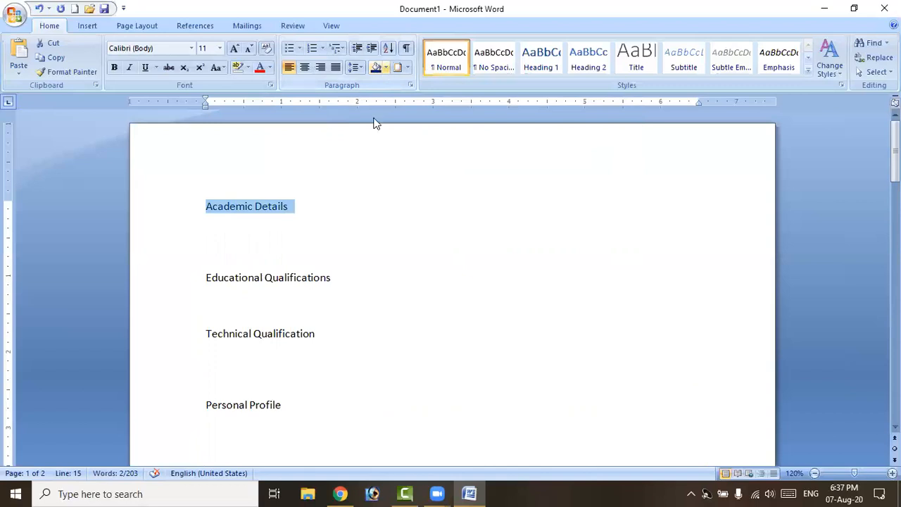
click(375, 121)
Step: Apply the same light gray shading to the "Educational Qualifications", "Technical Qualification" and "Personal Profile" headings
drag(205, 278, 336, 277)
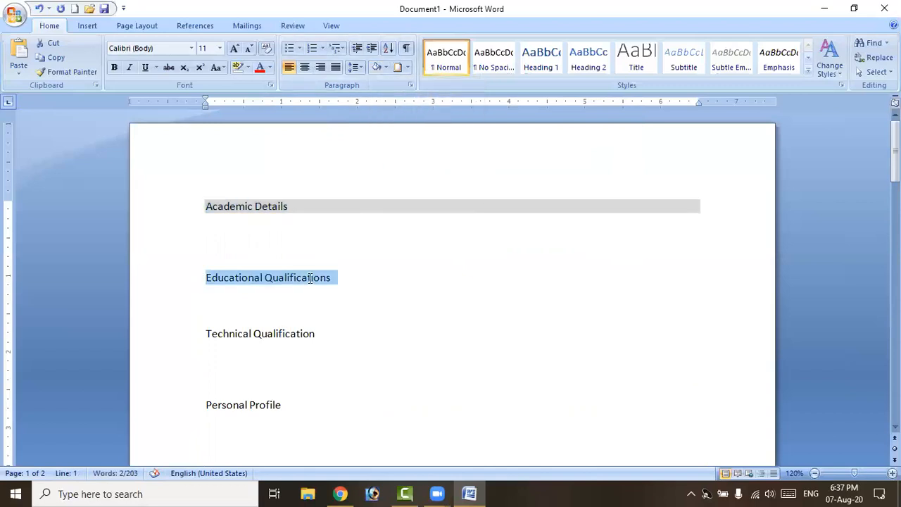
click(374, 67)
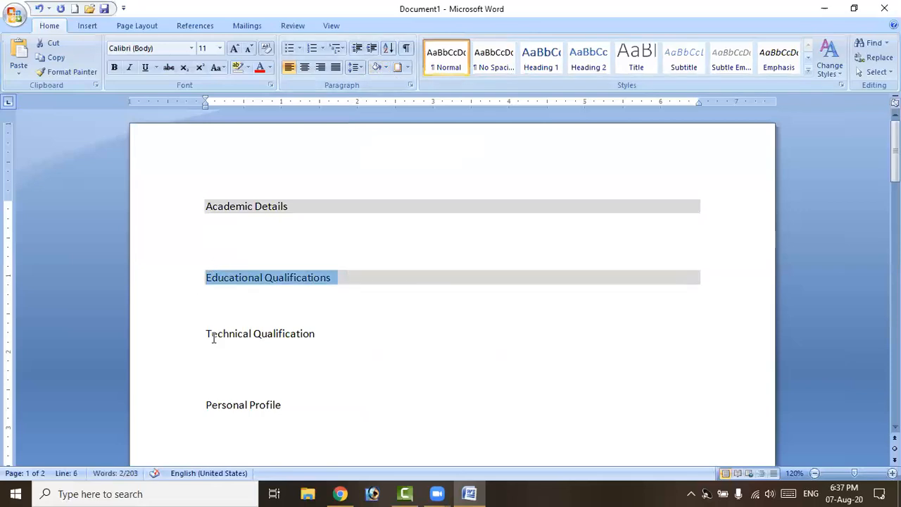
drag(205, 333, 317, 331)
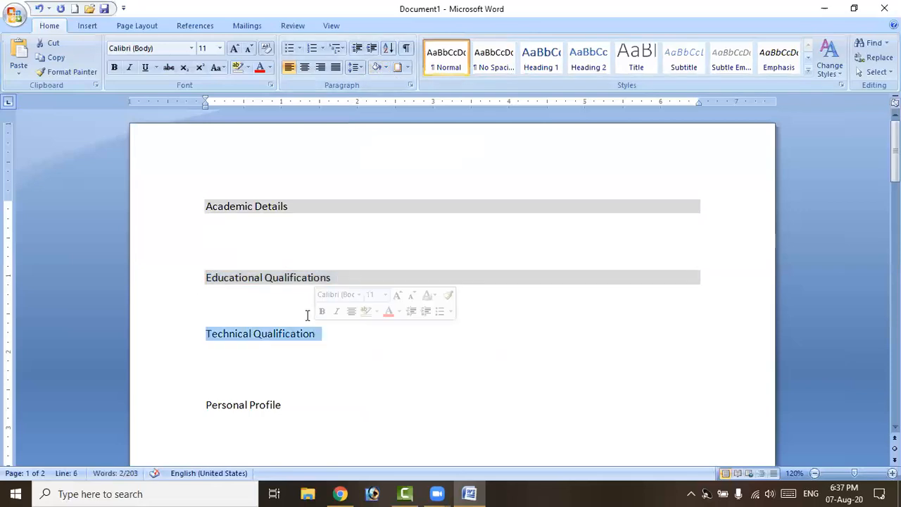
click(376, 68)
drag(205, 405, 289, 400)
click(377, 67)
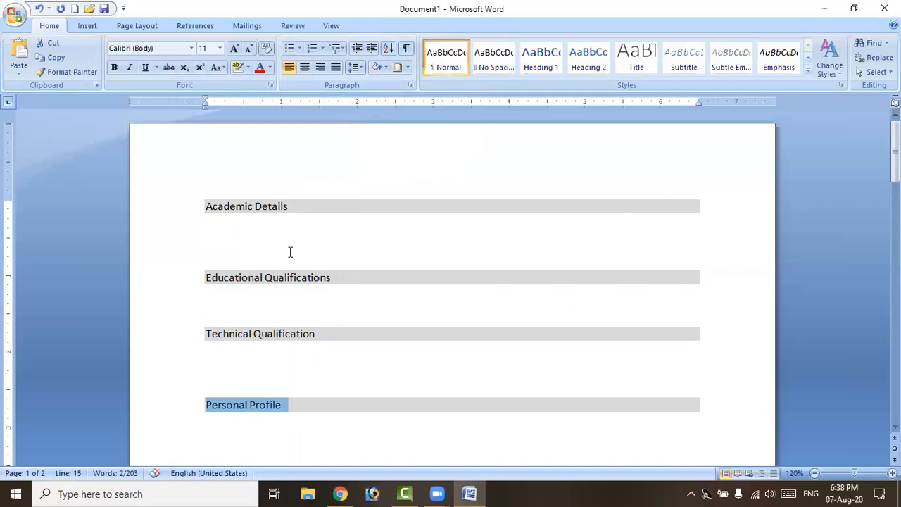
Step: Remove the shading from the "Personal Profile" heading
click(386, 67)
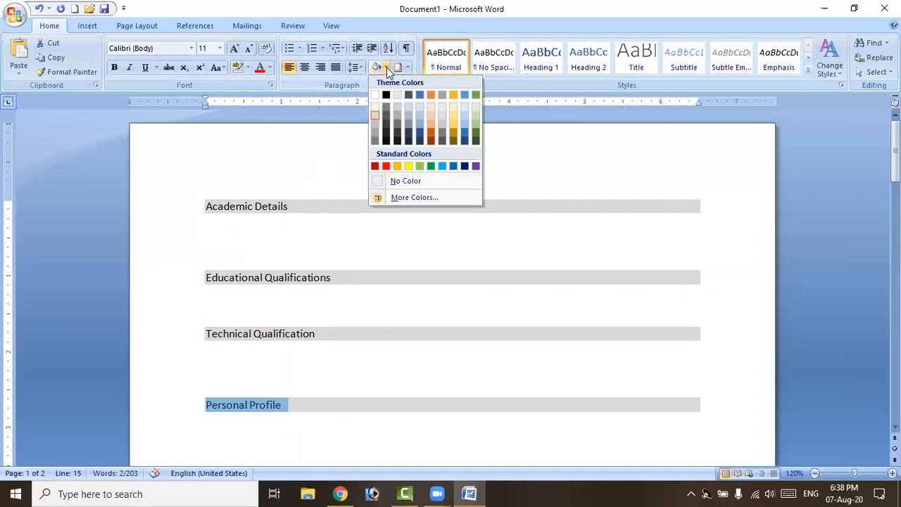
click(409, 181)
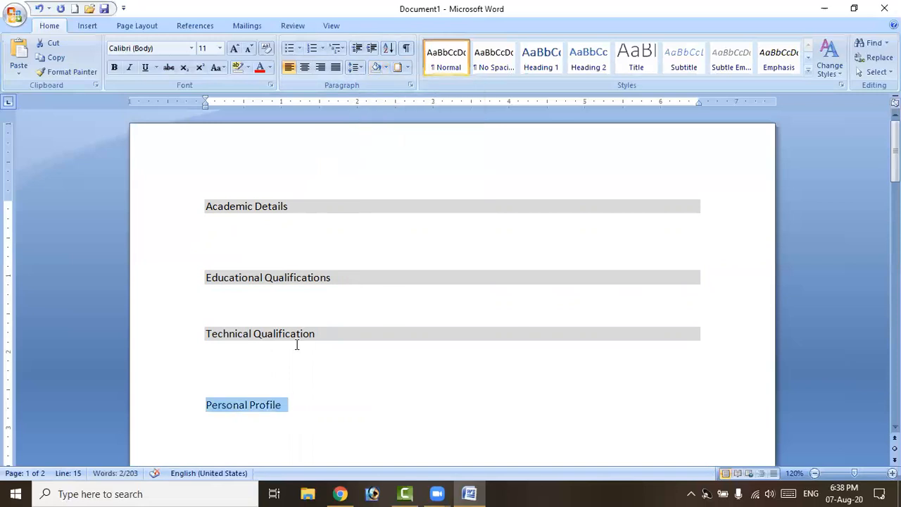
Step: Examine the indent and spacing options in the Paragraph dialog and the available shading colors, leaving the "Personal Profile" heading's settings as they are
click(410, 86)
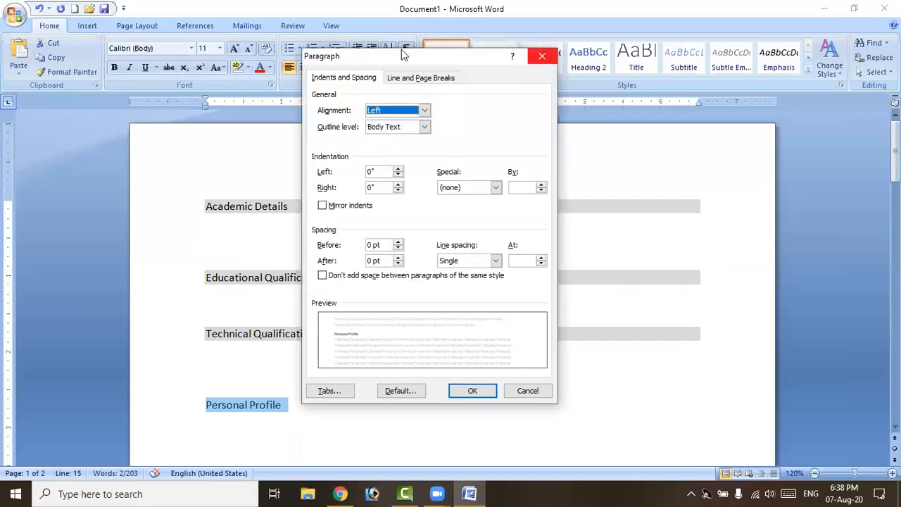
click(542, 56)
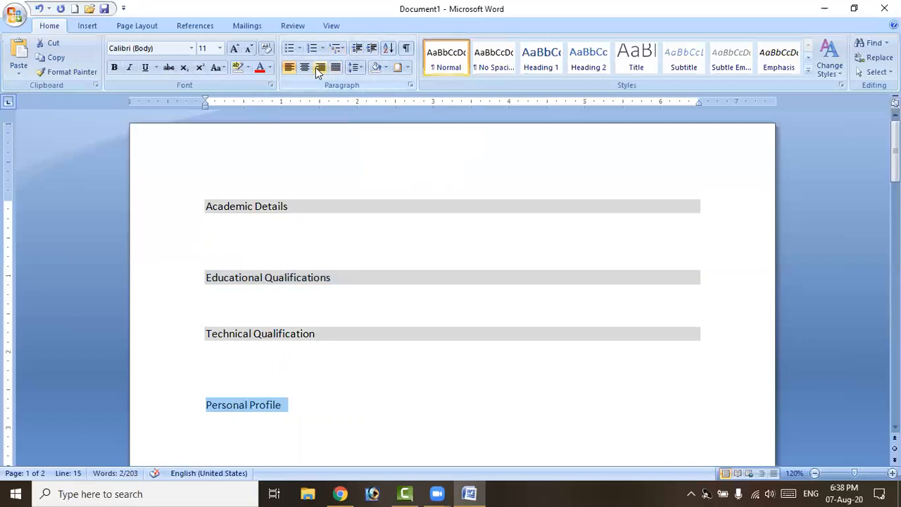
click(387, 66)
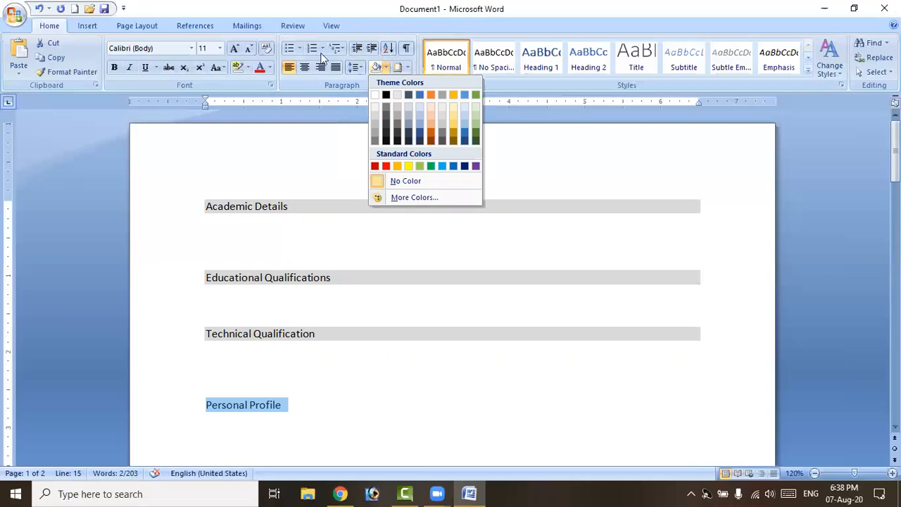
click(287, 89)
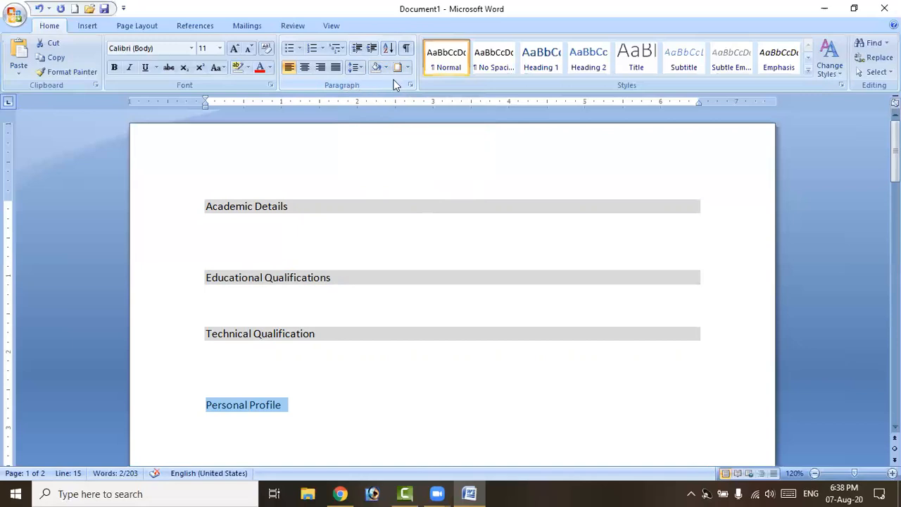
click(413, 89)
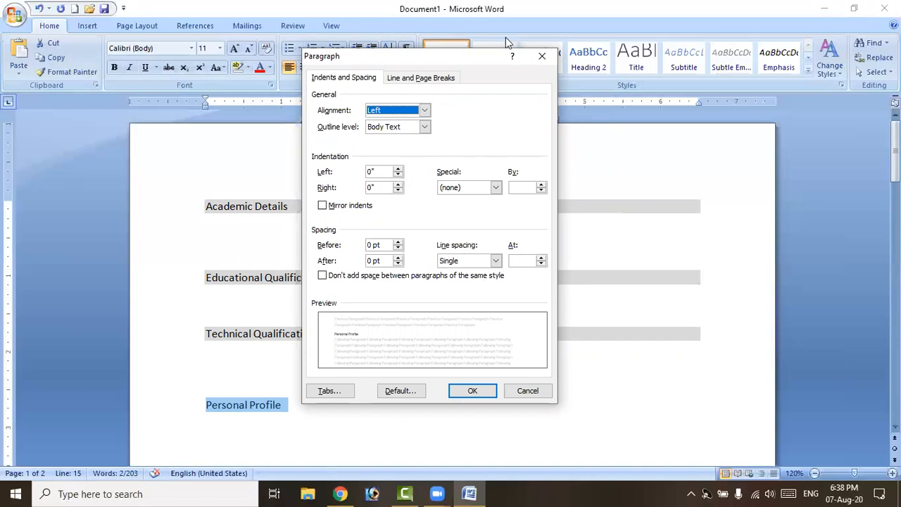
key(Escape)
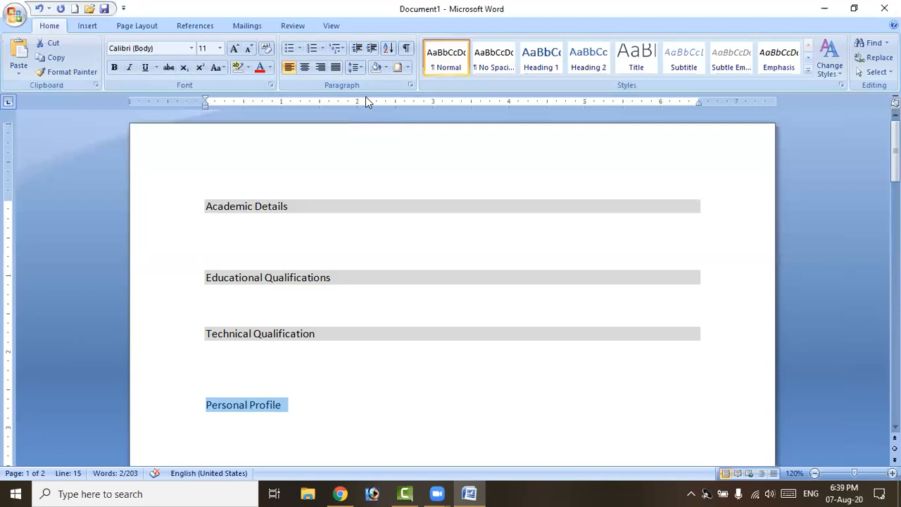
Step: Delete all the headings and blank lines to empty the document
click(352, 293)
key(ctrl+a)
key(Delete)
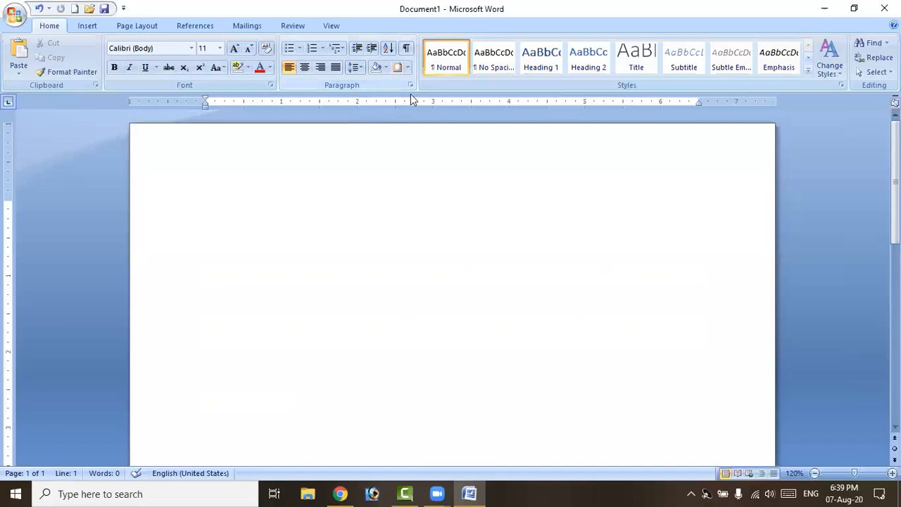
Step: Review the paragraph border settings, styles and widths in the Borders and Shading dialog, and close it without applying anything
click(408, 67)
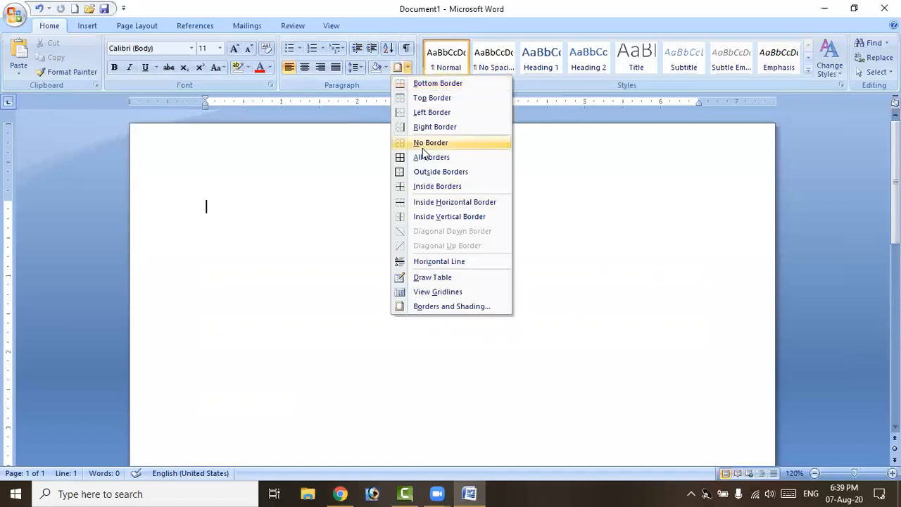
click(455, 307)
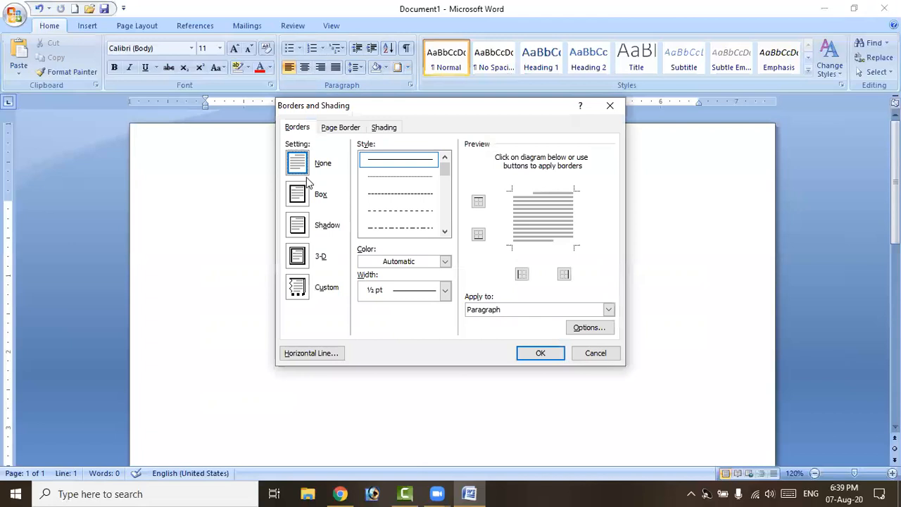
click(611, 107)
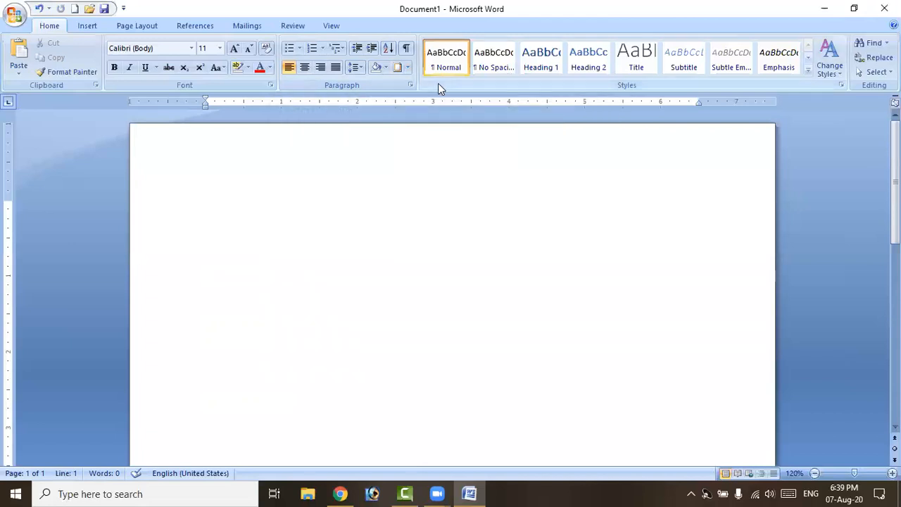